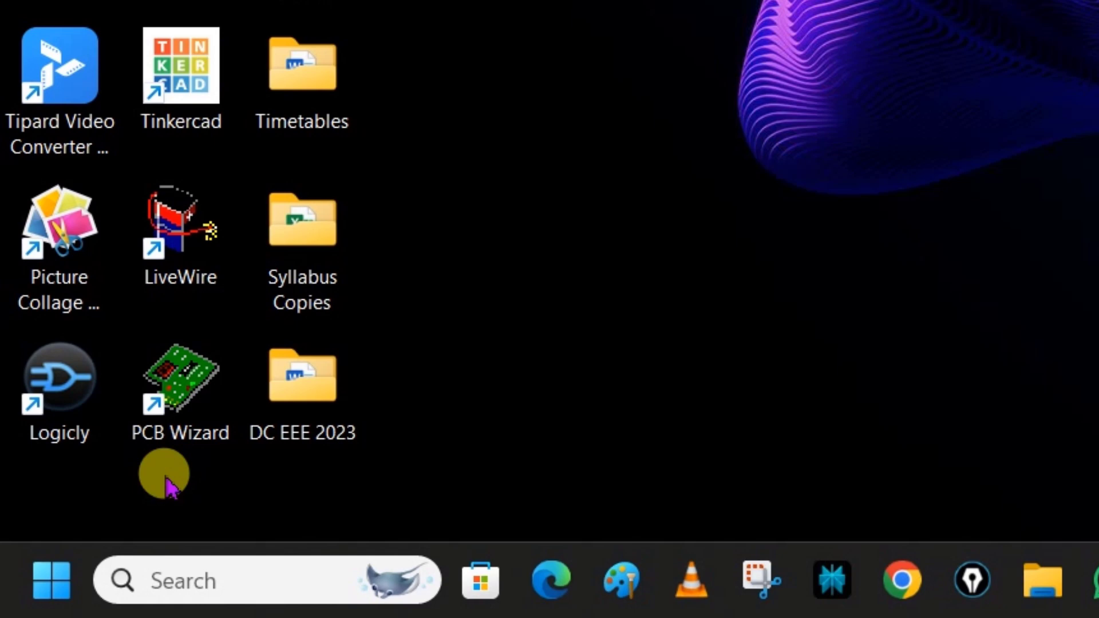
Launch PCB Wizard with a new circuit, maximize its window with the component gallery moved aside, and minimize it to the taskbar.
double_click(183, 395)
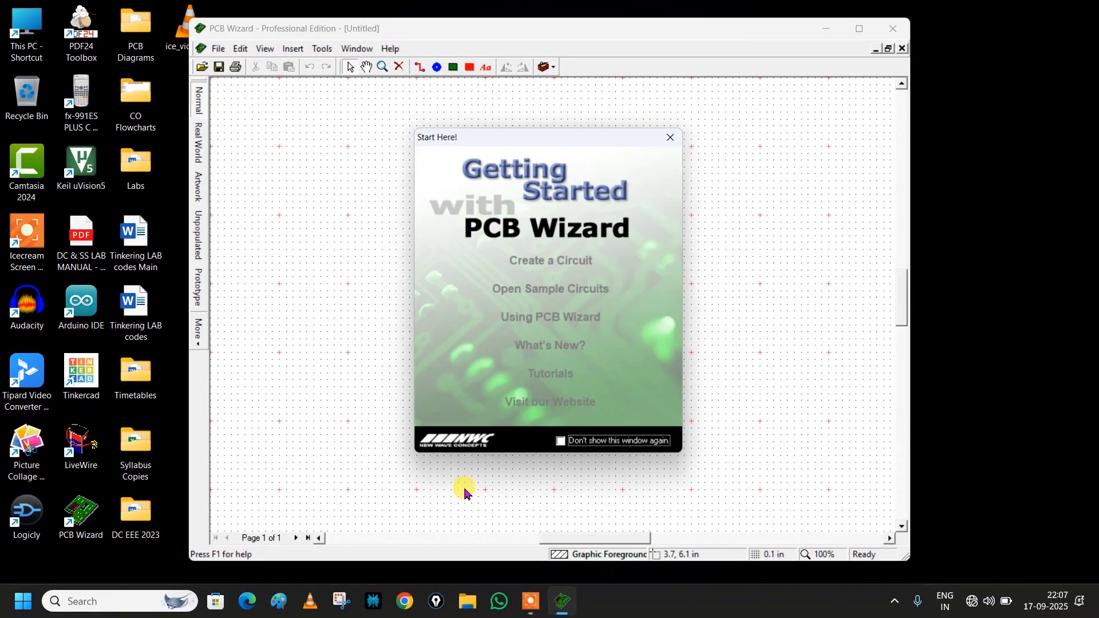
left_click(558, 266)
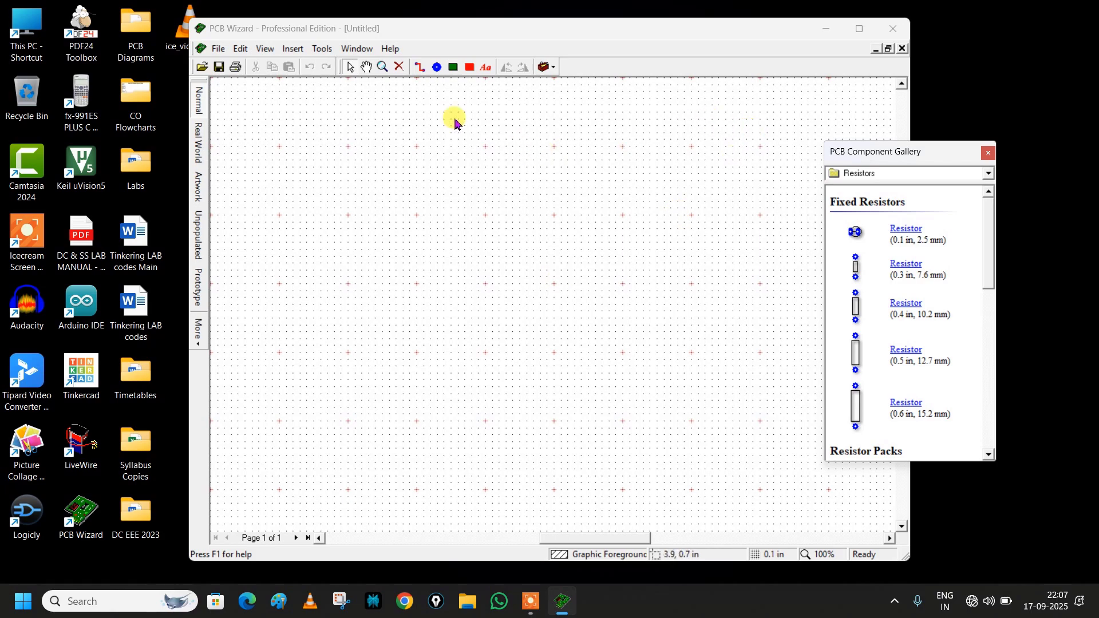
left_click(860, 28)
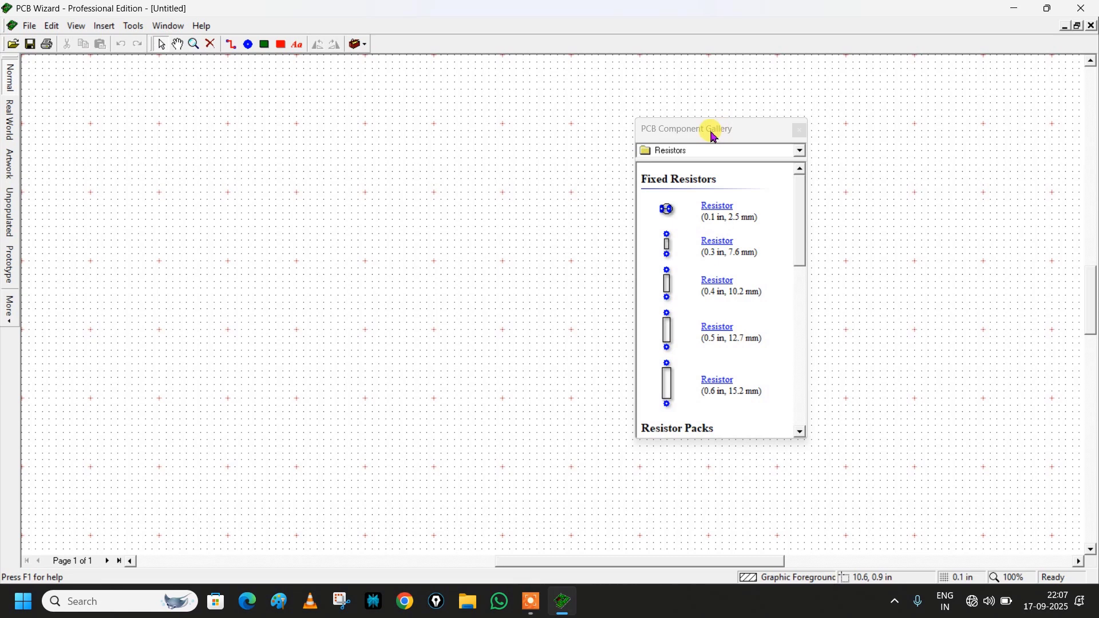
left_click_drag(714, 135, 992, 195)
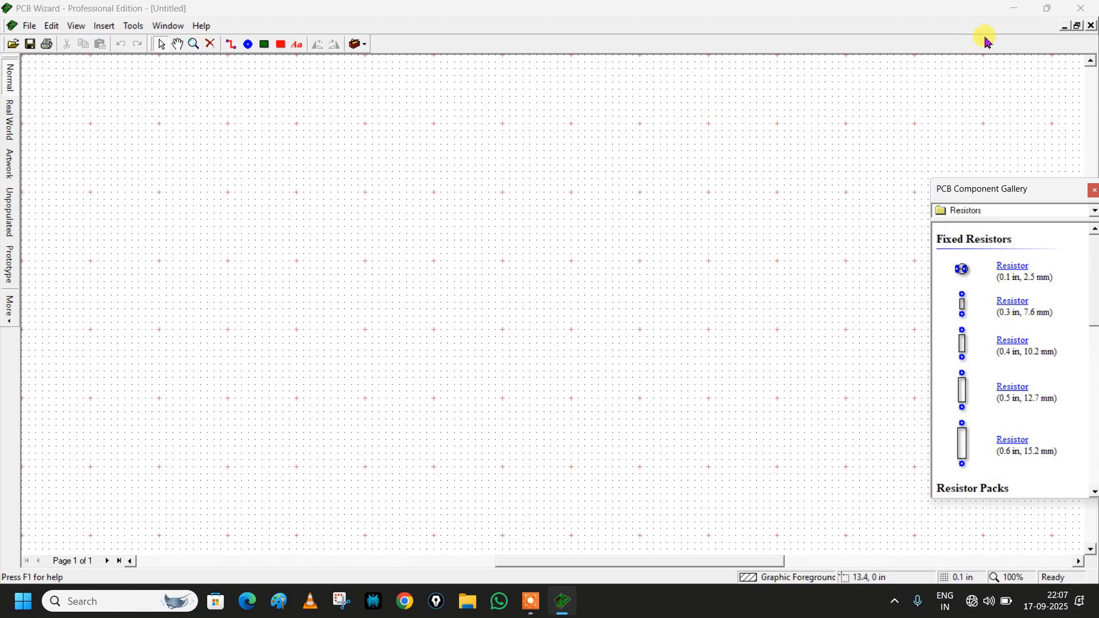
left_click(1014, 8)
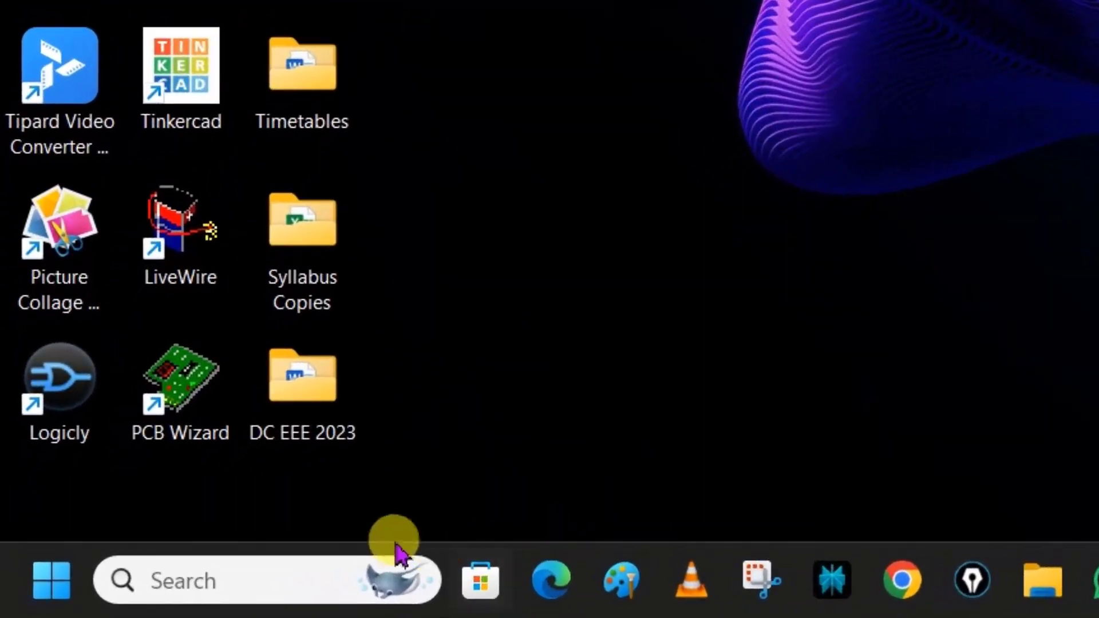
Launch Livewire with a new circuit, maximize its window and move the component gallery to the edge of the drawing area.
double_click(184, 245)
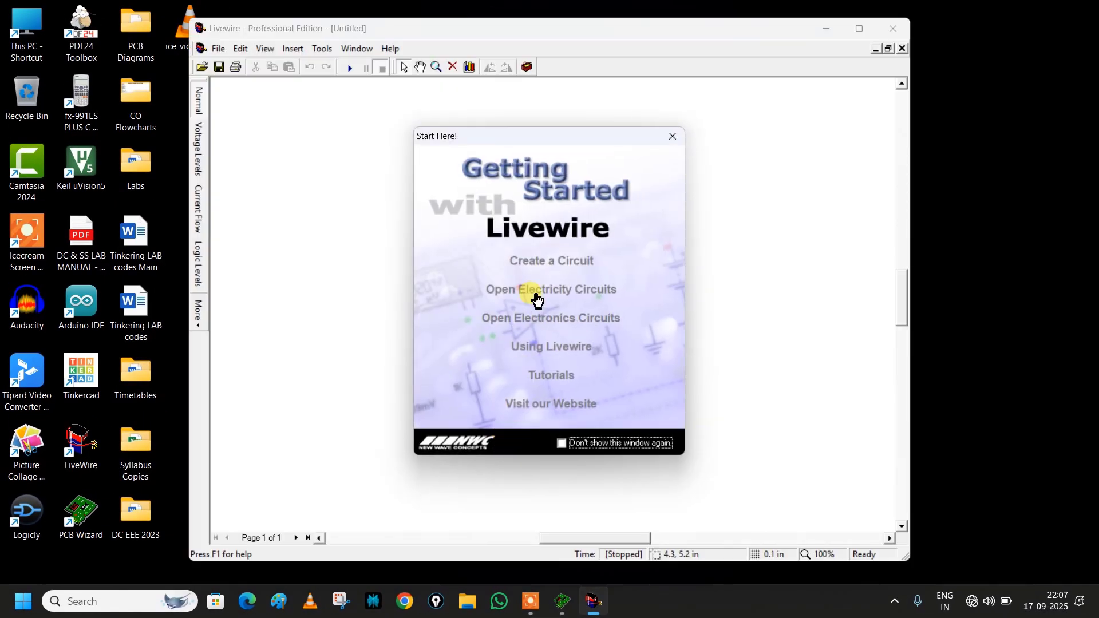
left_click(551, 264)
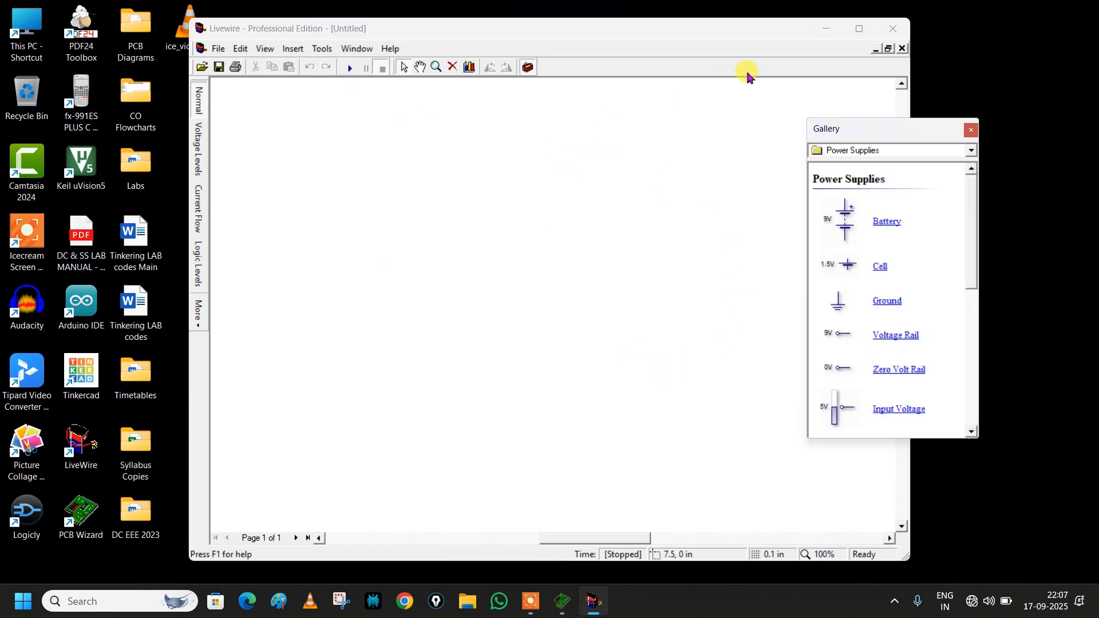
left_click(860, 30)
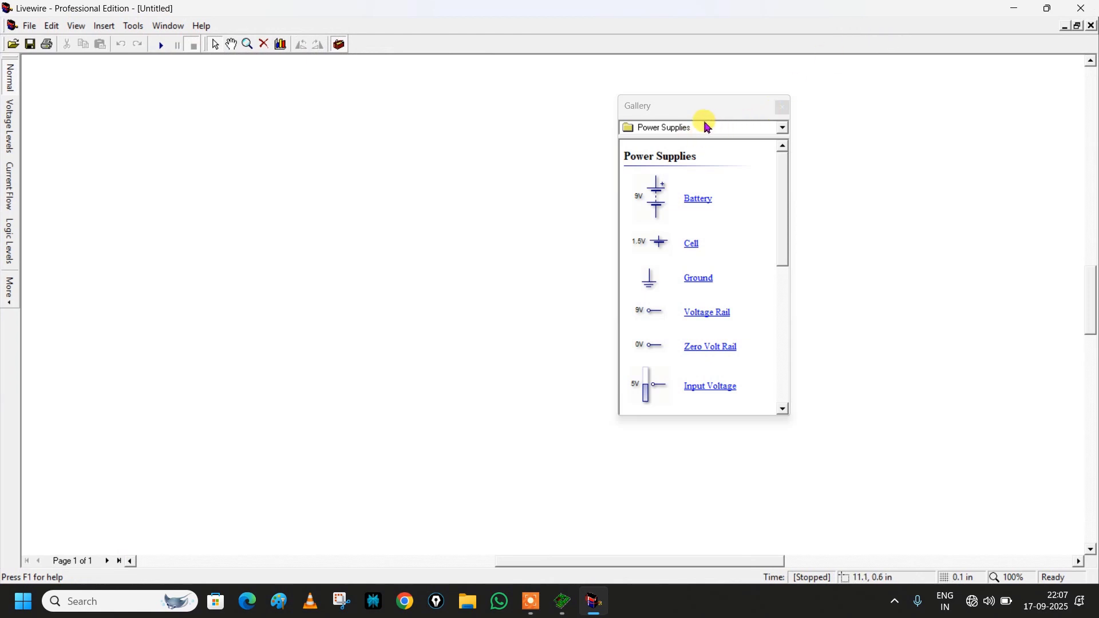
left_click_drag(704, 117, 1051, 207)
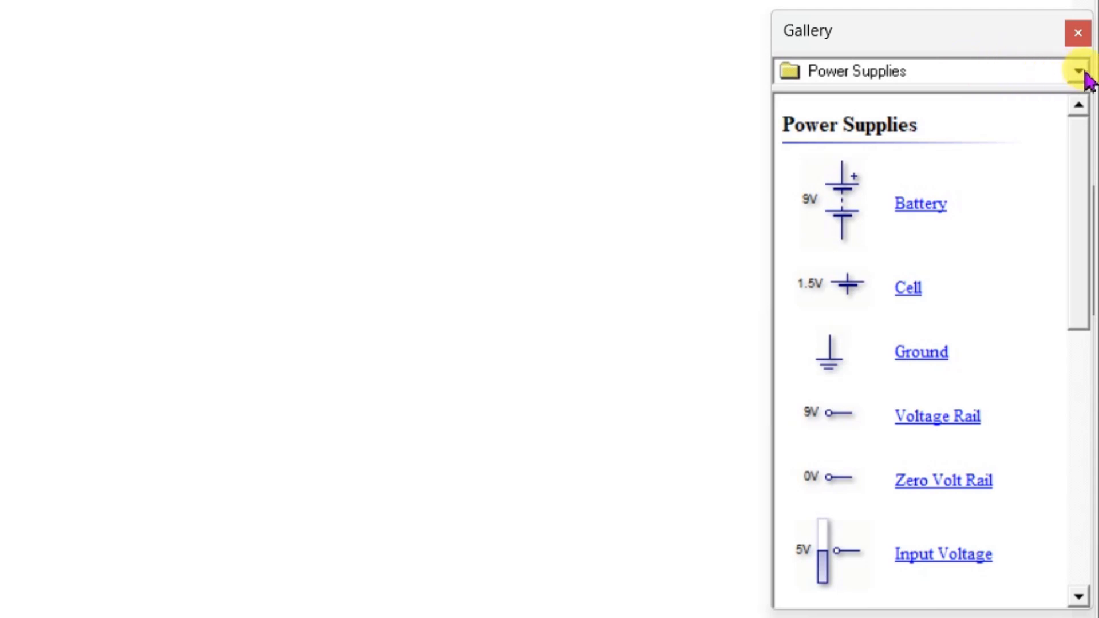
Place a Transformer from the Passive Components gallery on the blank circuit sheet.
left_click(1079, 71)
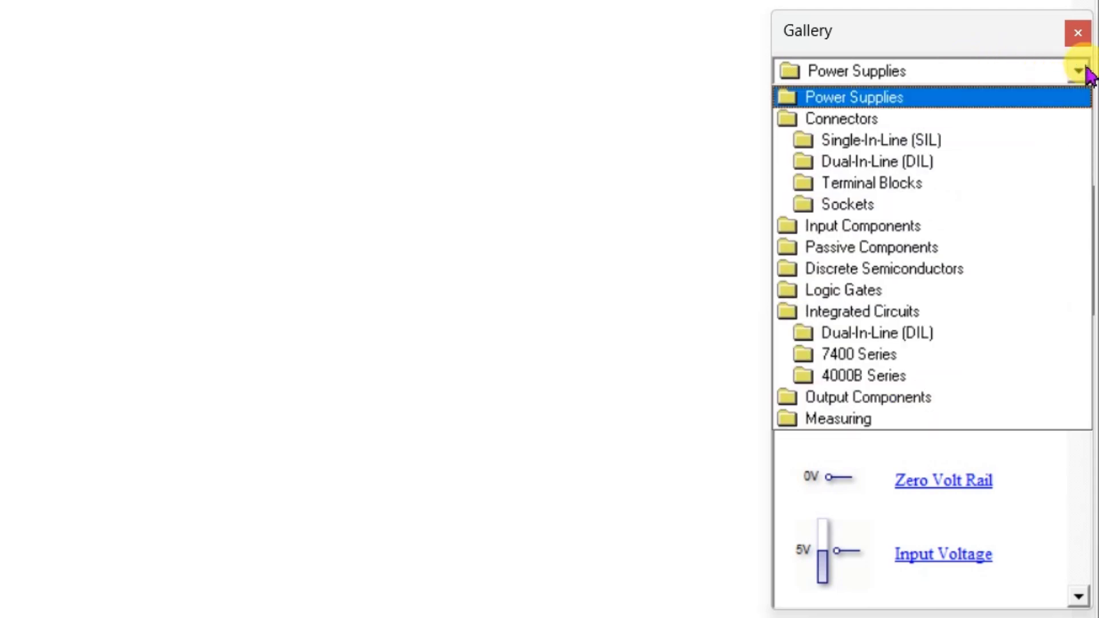
left_click(896, 250)
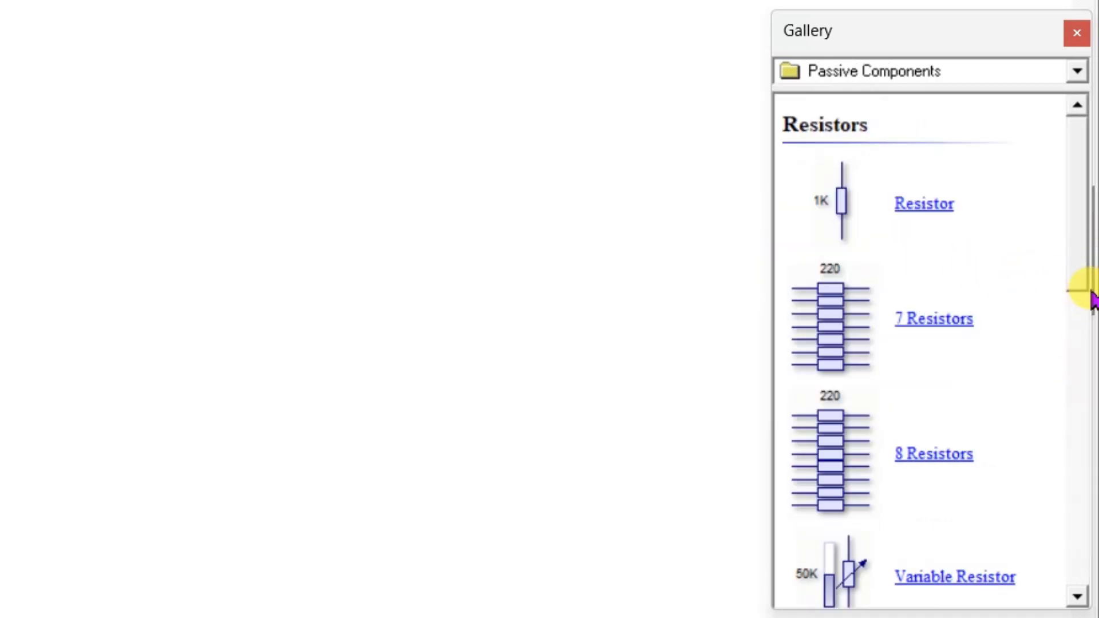
left_click_drag(1082, 289, 953, 581)
left_click_drag(841, 569, 126, 272)
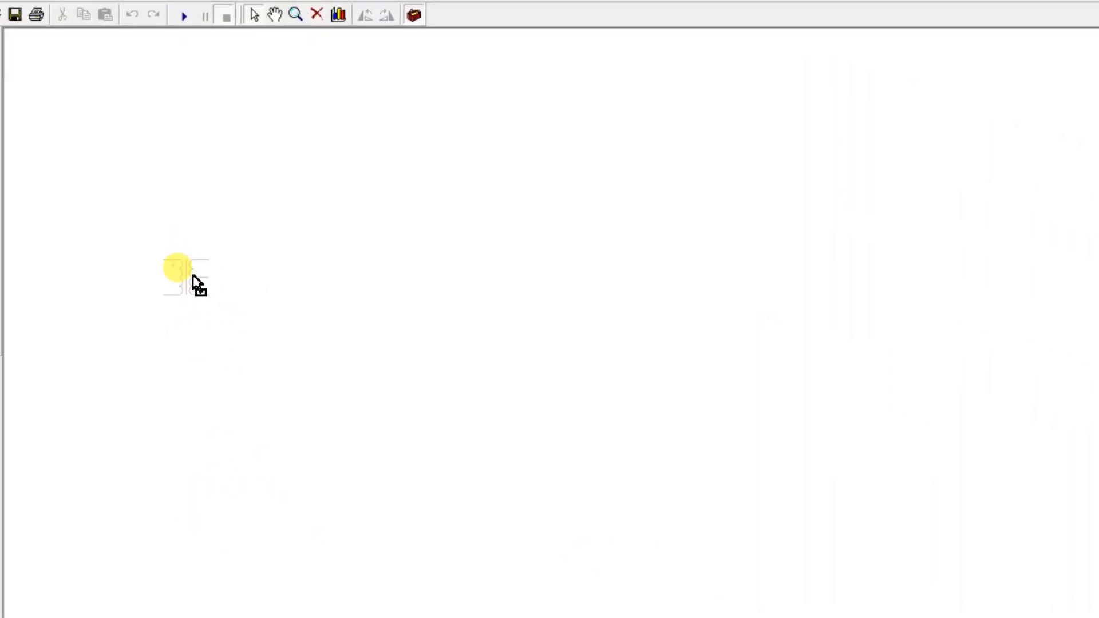
left_click_drag(198, 285, 182, 255)
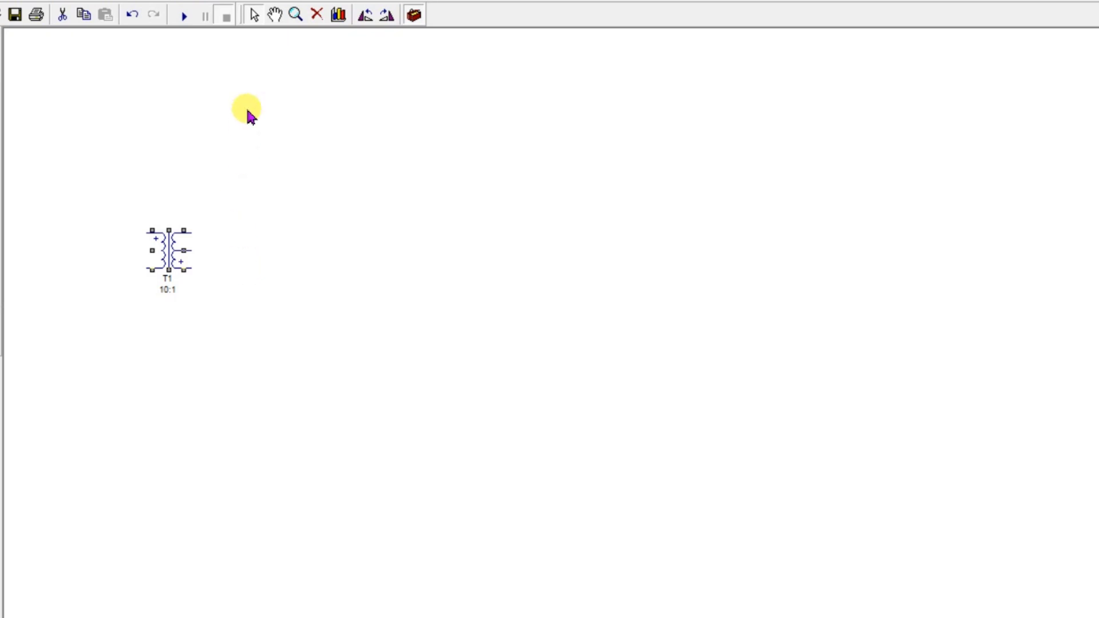
Place an AC Voltage Source from the Power Supplies gallery beside the transformer's primary winding.
left_click(295, 14)
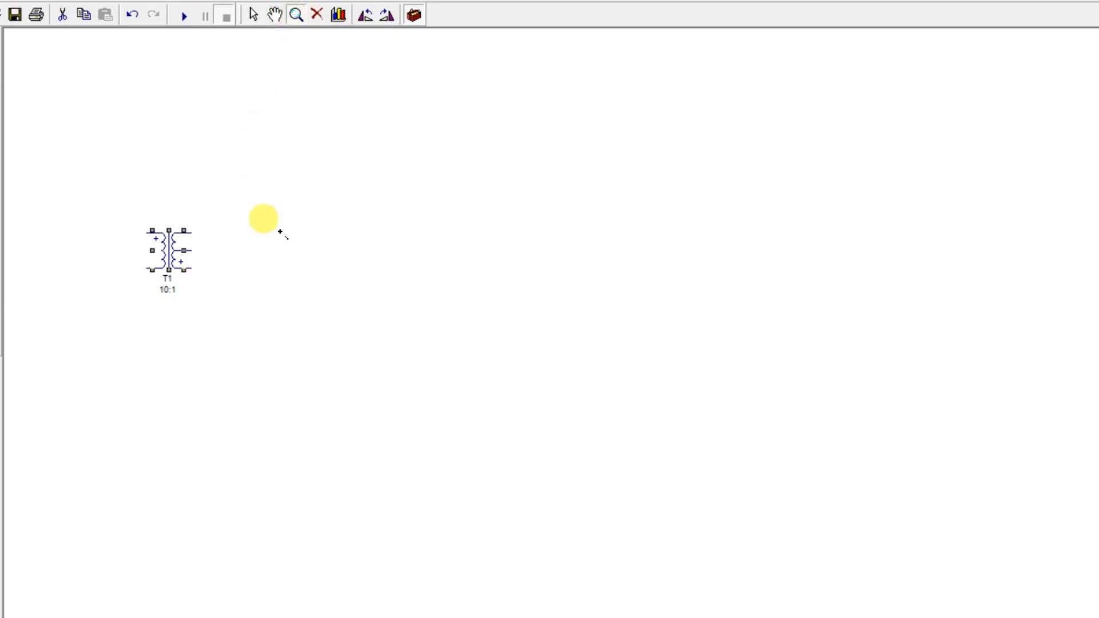
left_click(250, 196)
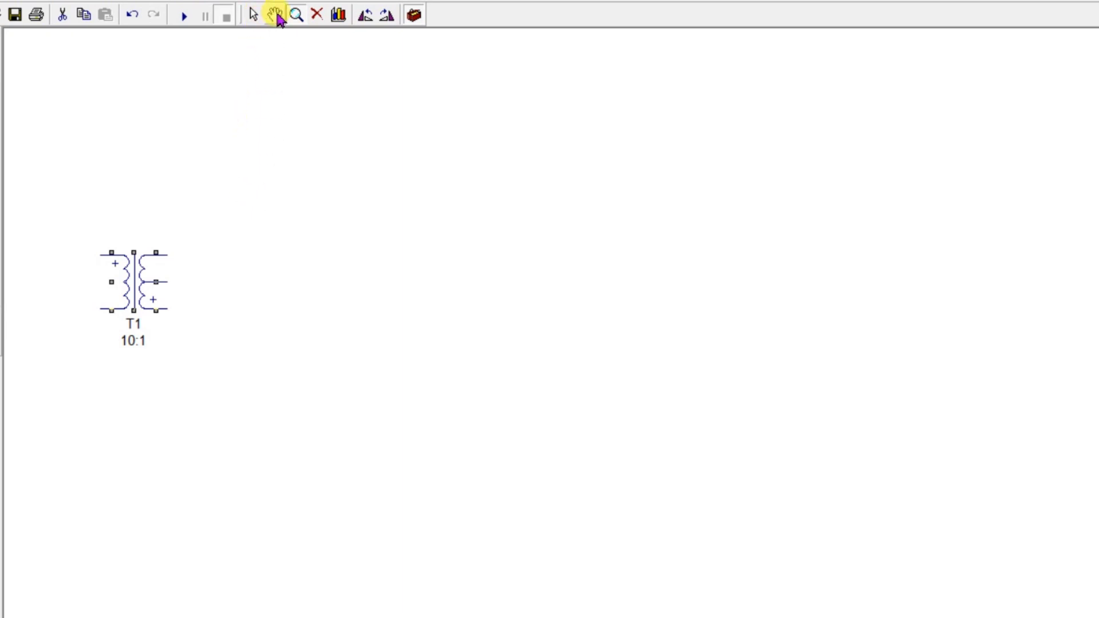
left_click(275, 15)
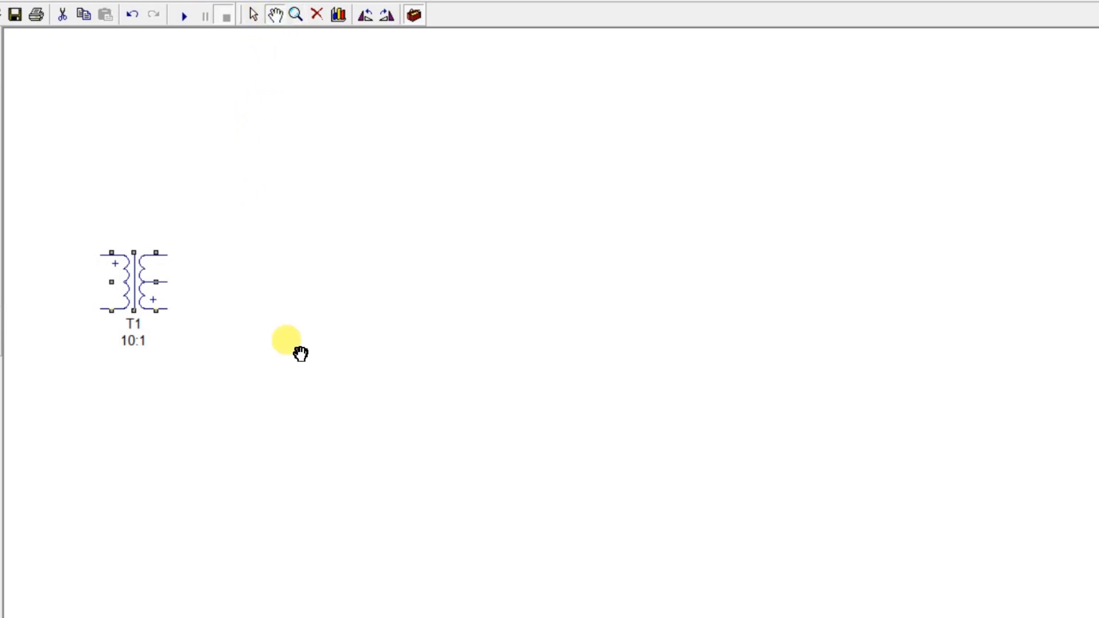
left_click_drag(259, 264, 343, 244)
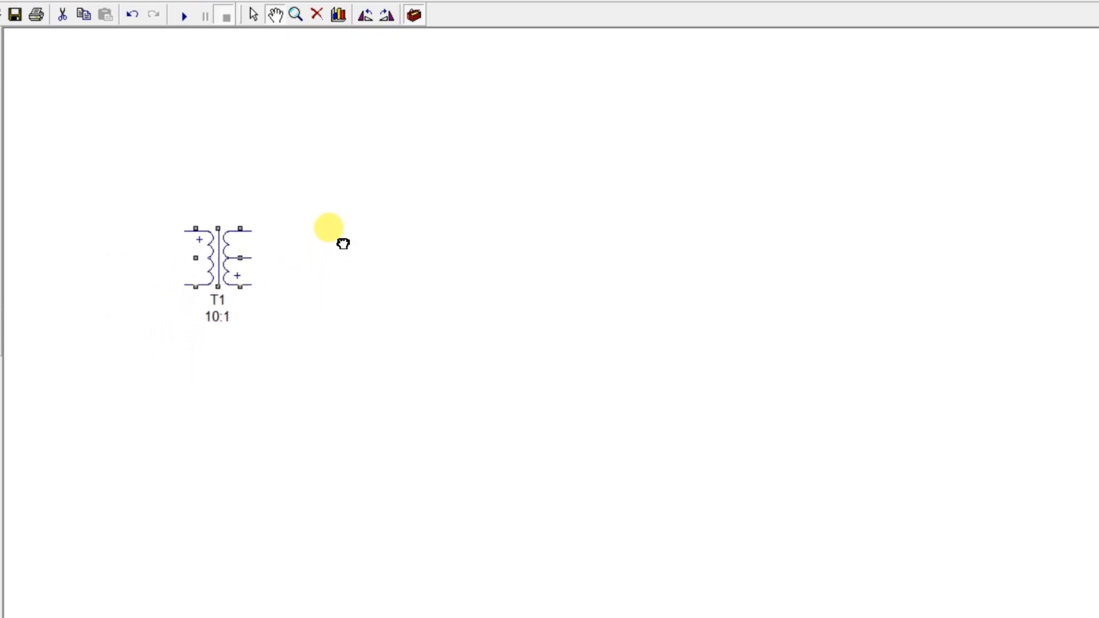
left_click(254, 20)
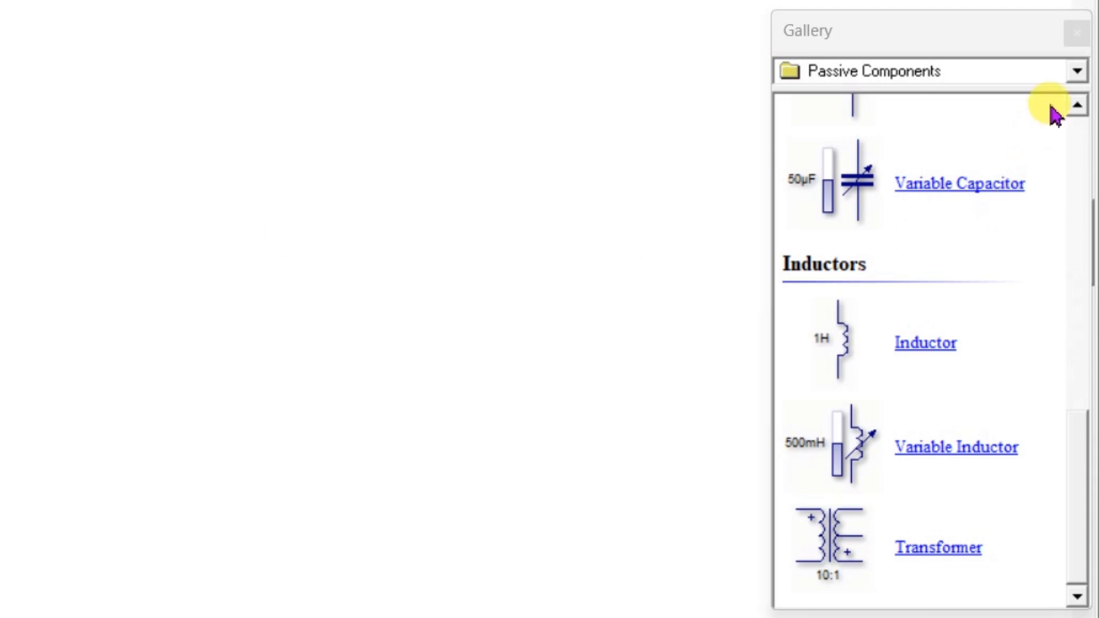
left_click(1083, 75)
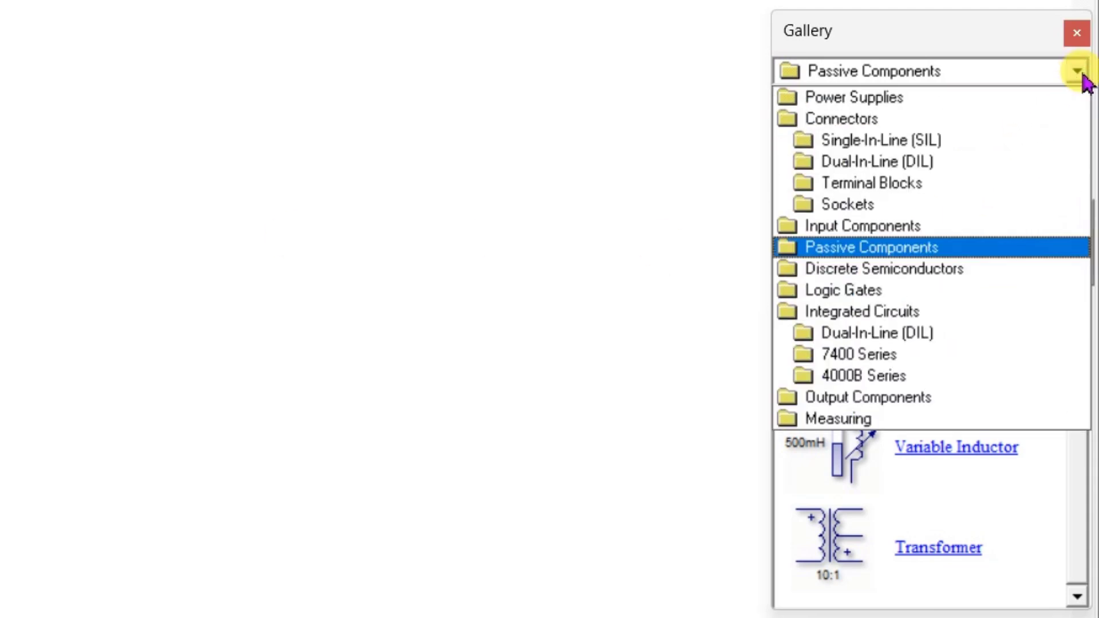
left_click(889, 103)
left_click_drag(1072, 214, 1063, 393)
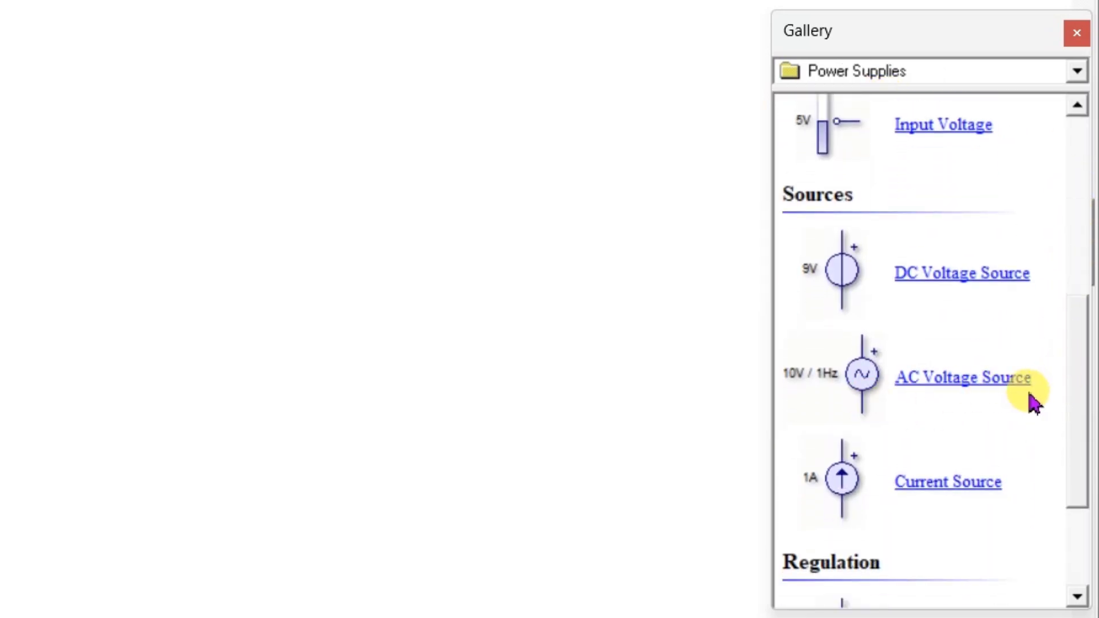
left_click_drag(860, 381, 128, 280)
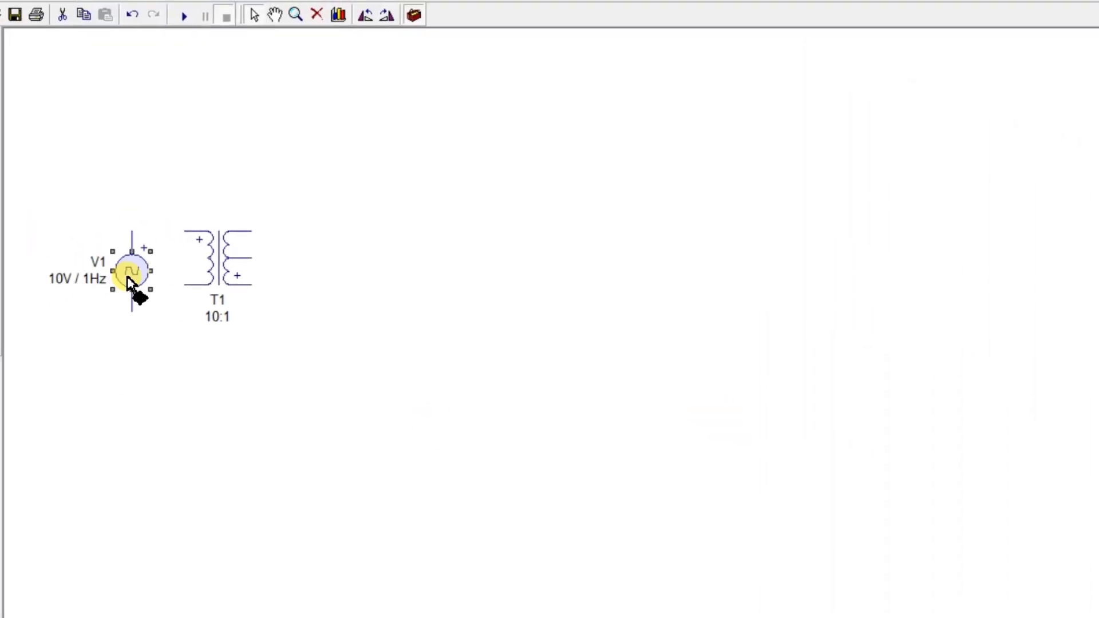
Set the AC voltage source to 230 V RMS and wire its two terminals to the transformer's primary winding.
double_click(73, 290)
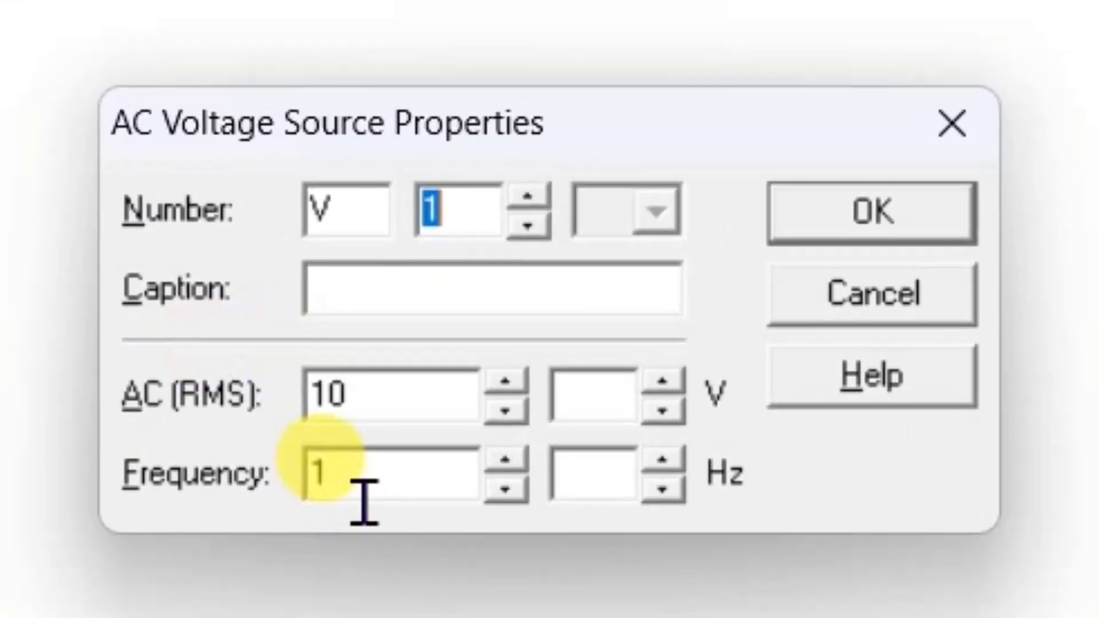
double_click(442, 388)
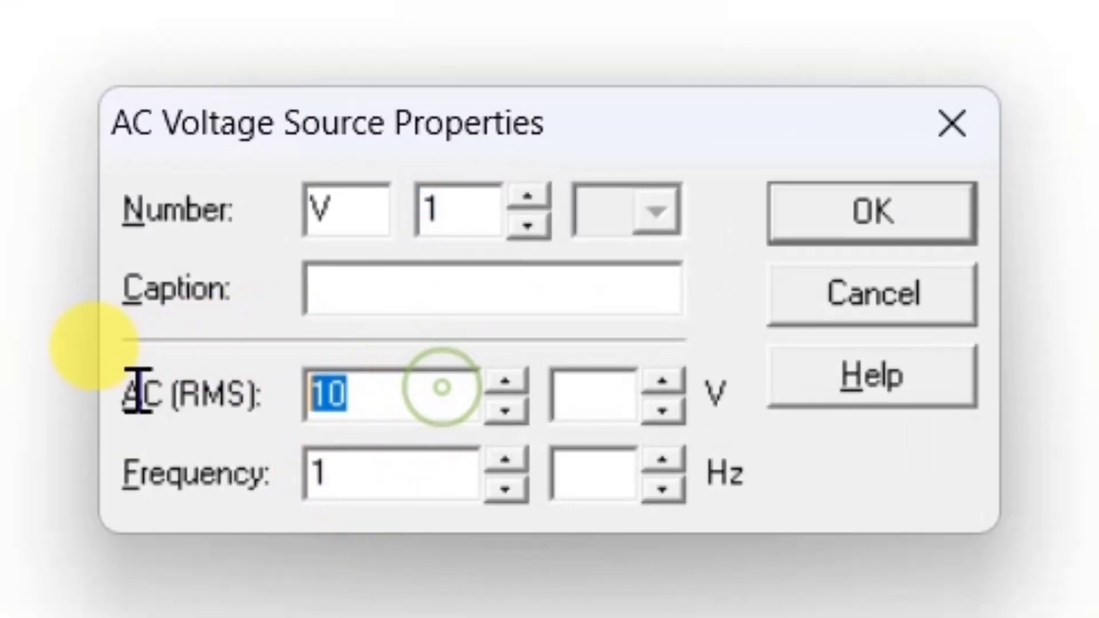
type("230")
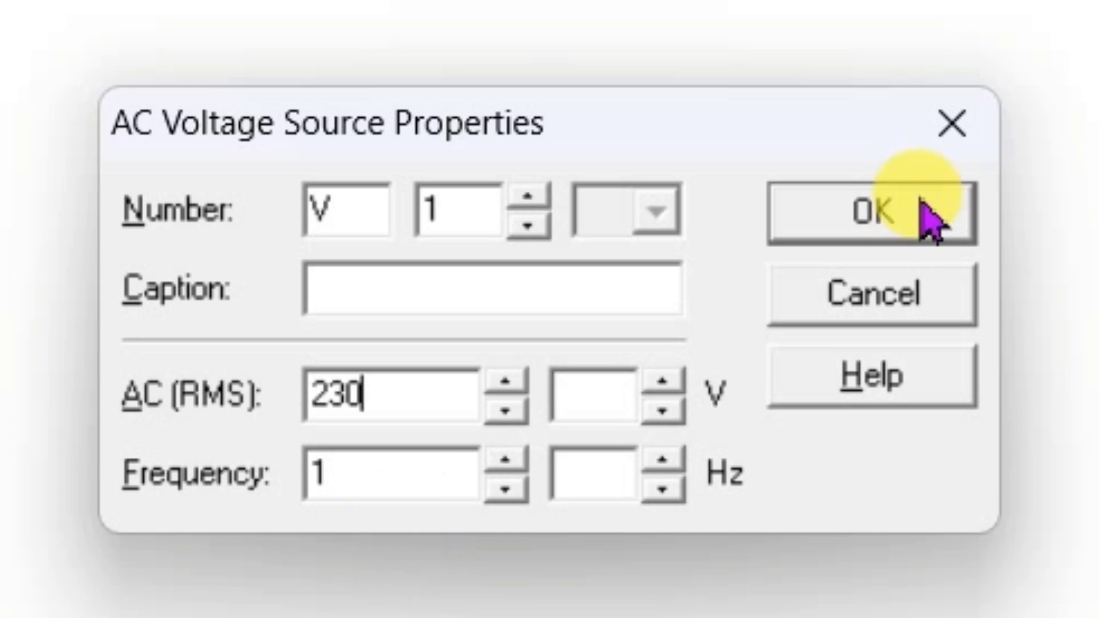
left_click(925, 217)
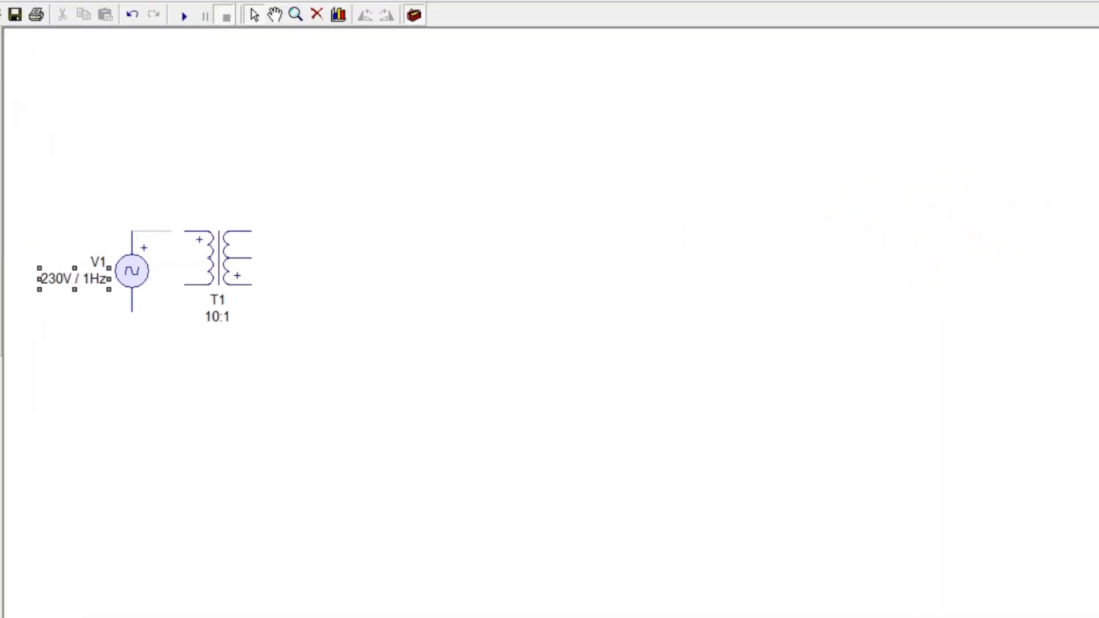
left_click(185, 284)
left_click(132, 311)
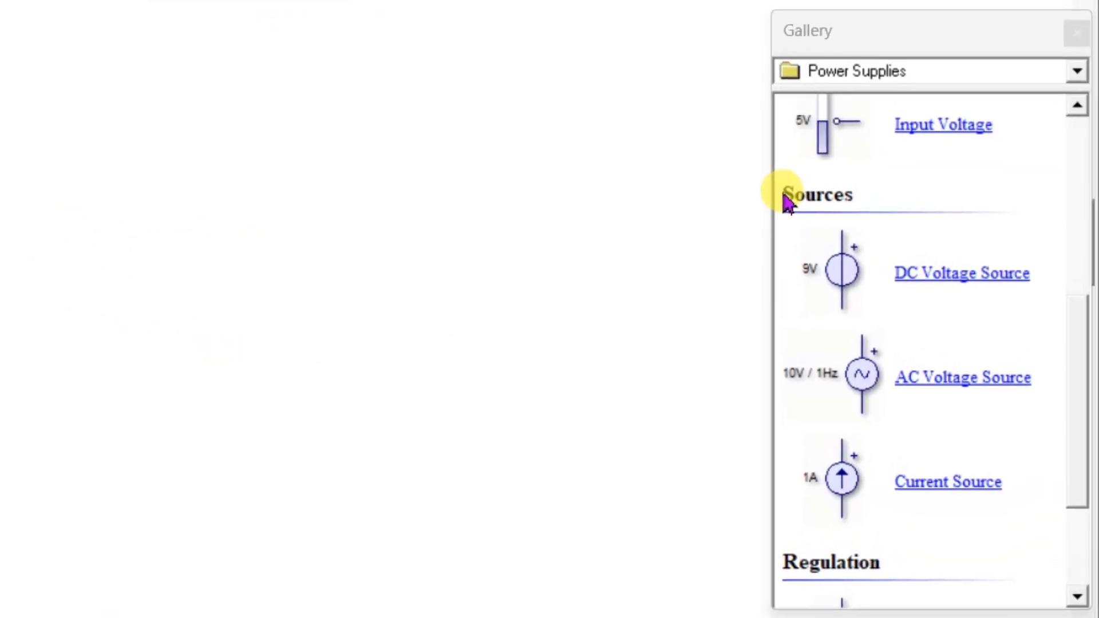
Place a Bridge Rectifier from the Discrete Semiconductors gallery on the secondary side of the transformer.
left_click(1077, 73)
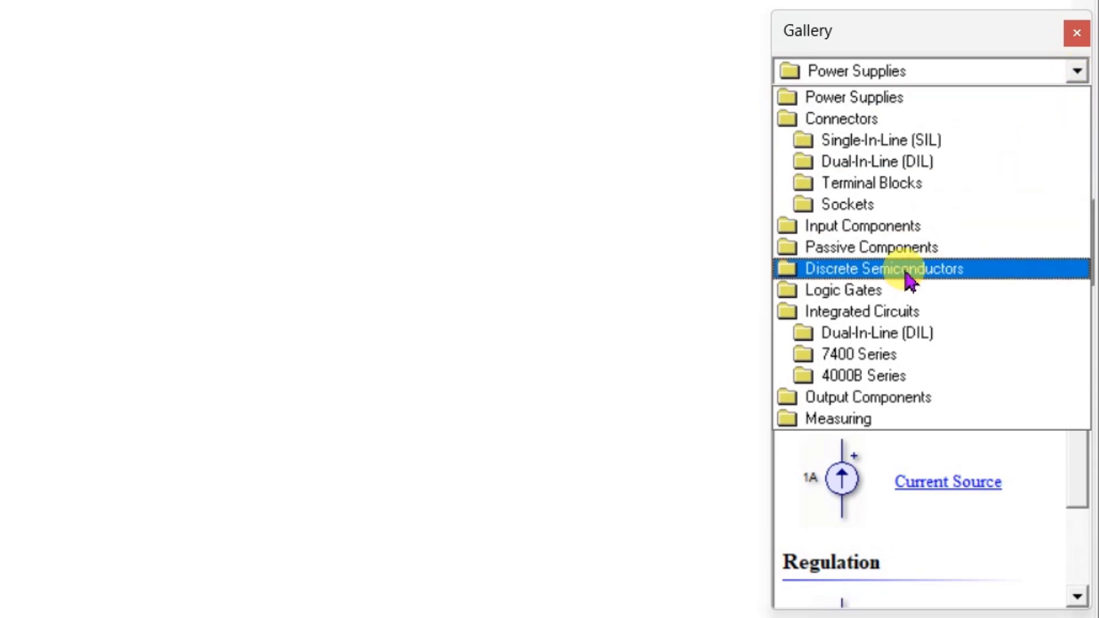
left_click(922, 271)
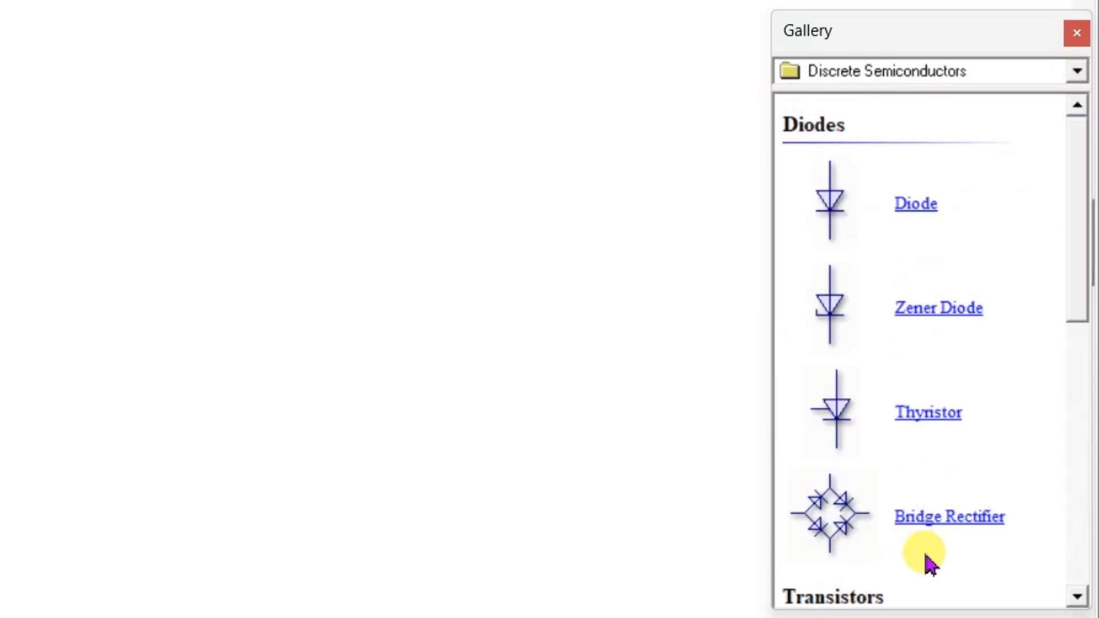
scroll(939, 527, "down", 1)
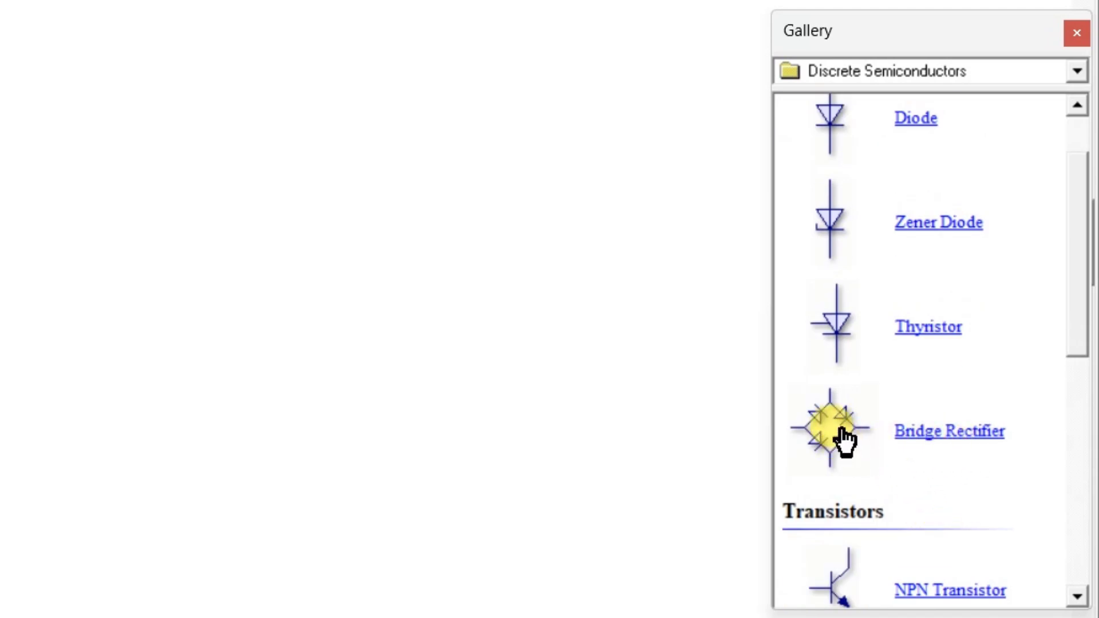
mouse_move(843, 429)
left_mouse_down()
mouse_move(402, 363)
mouse_move(356, 270)
mouse_move(366, 273)
left_mouse_up()
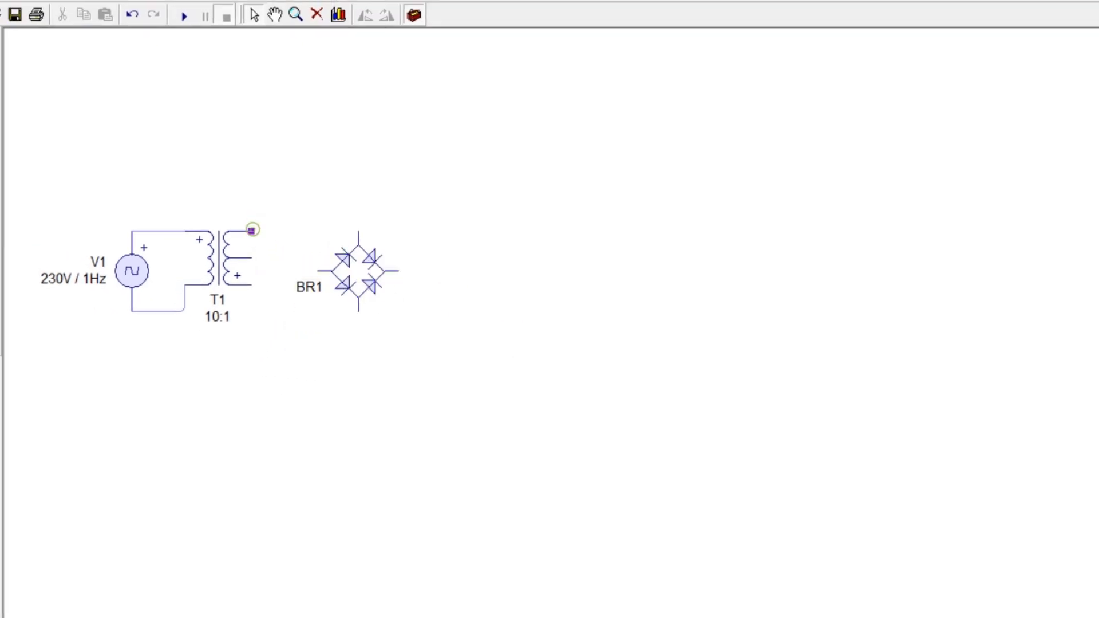
Wire the two outer terminals of the transformer's secondary winding to the bridge rectifier's upper and lower terminals.
left_click(358, 231)
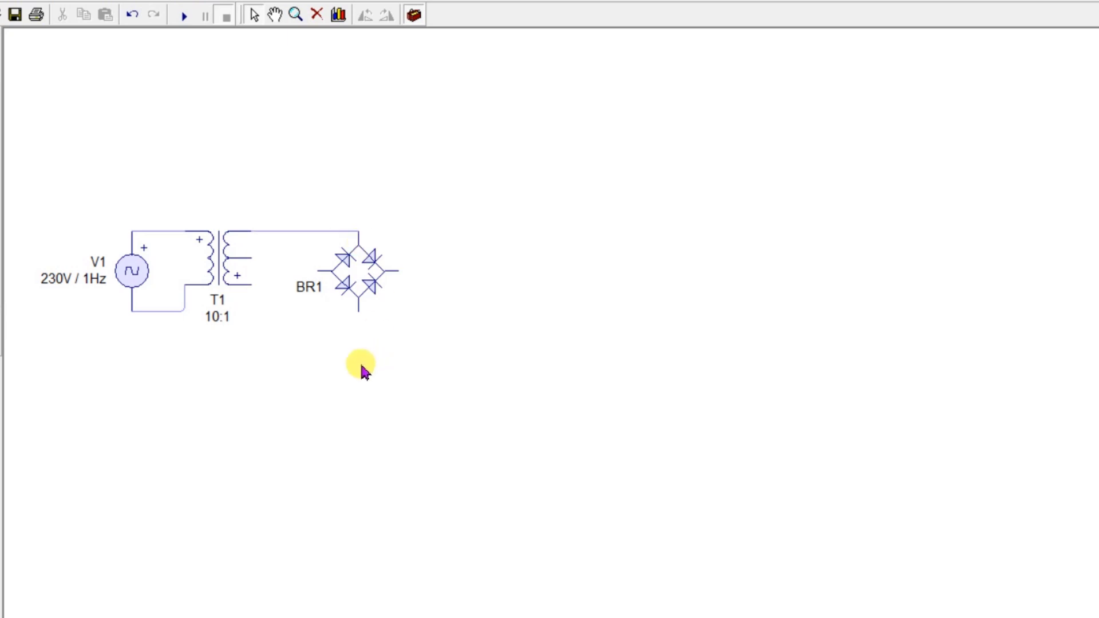
left_click(359, 312)
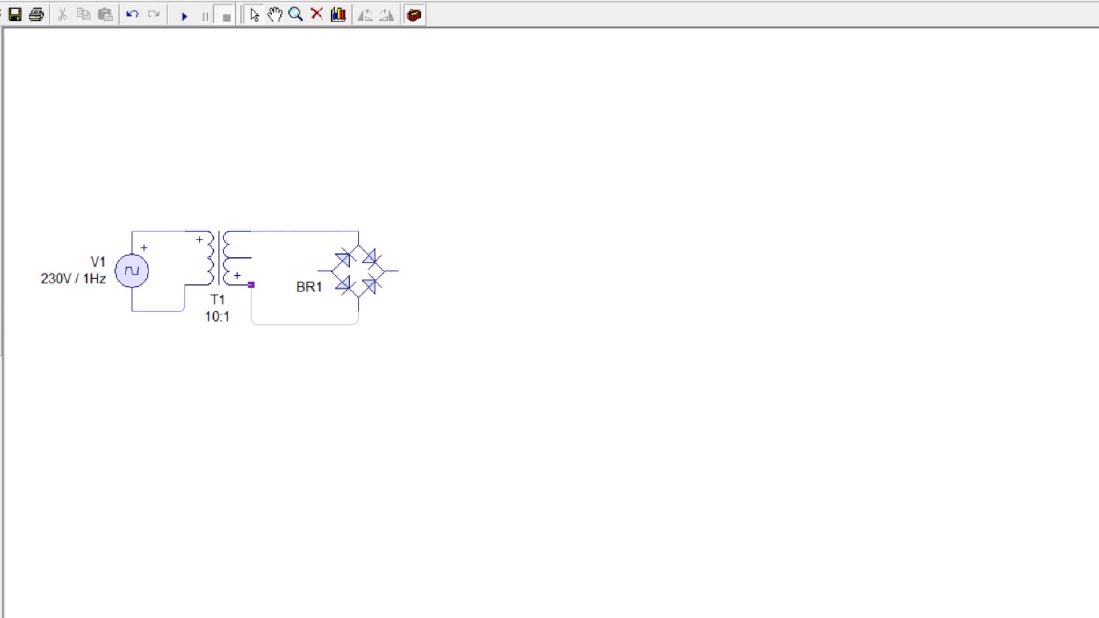
left_click(250, 285)
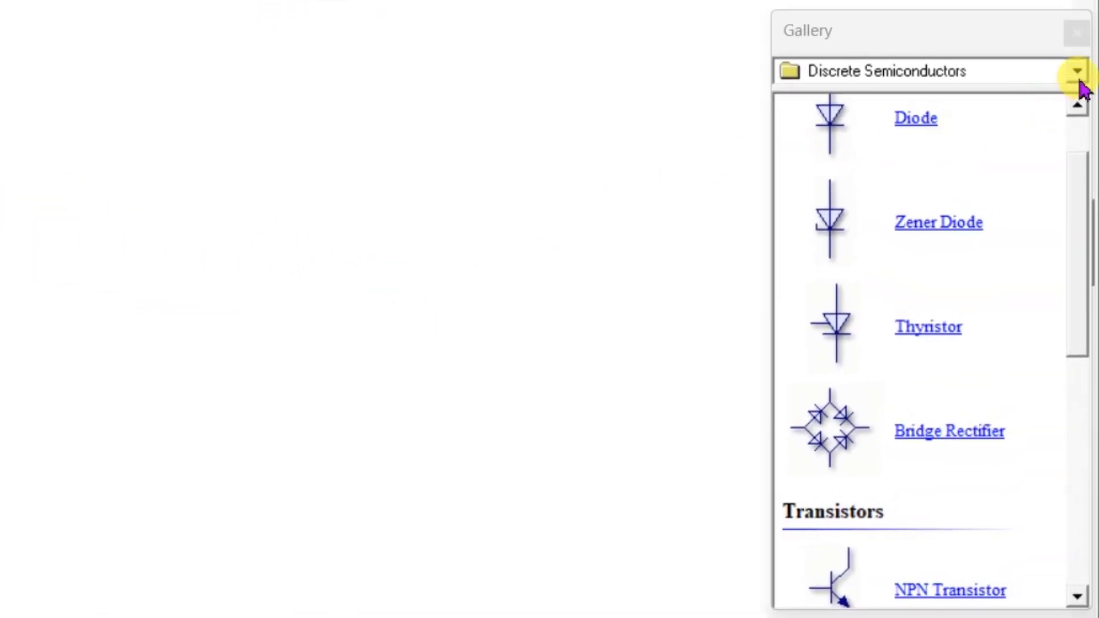
Place a Resistor from the Passive Components gallery on the output side of the bridge rectifier.
left_click(1078, 72)
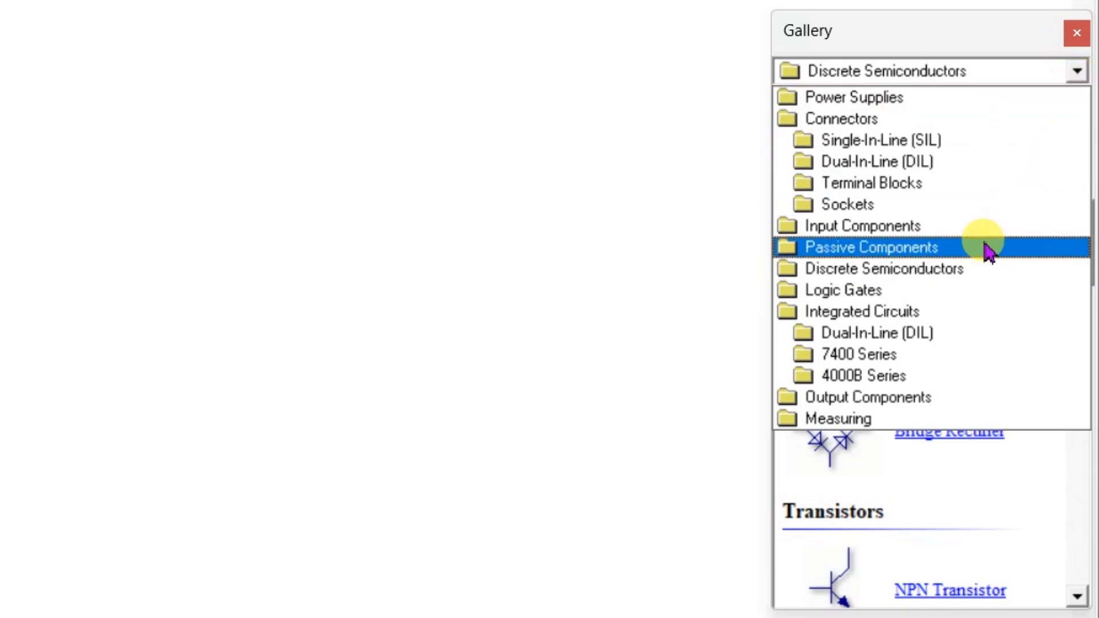
left_click(918, 250)
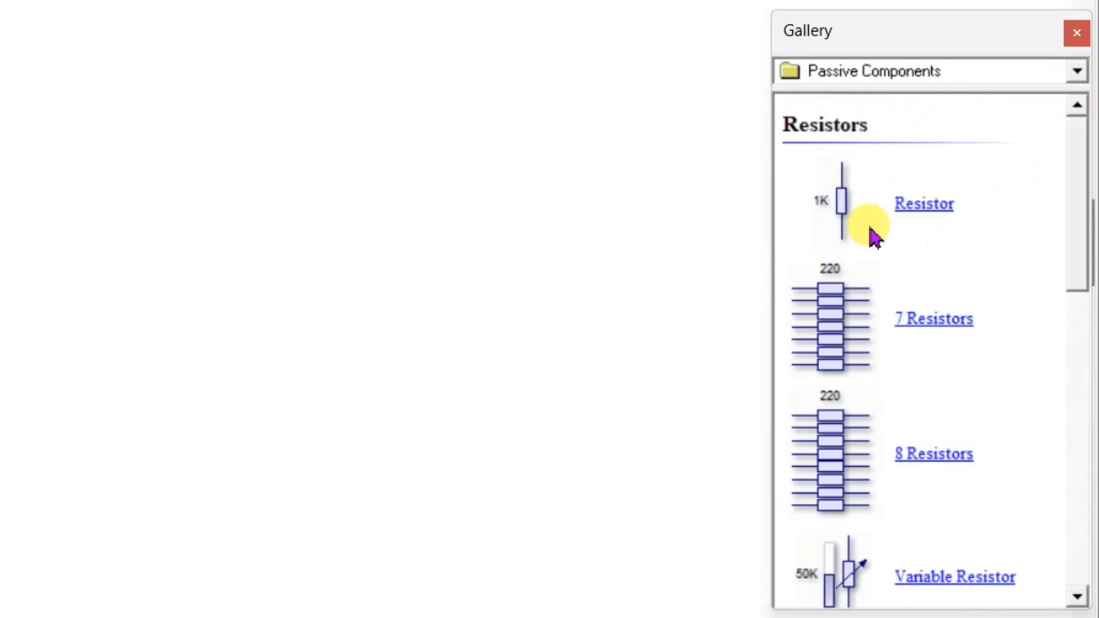
left_click_drag(840, 204, 469, 326)
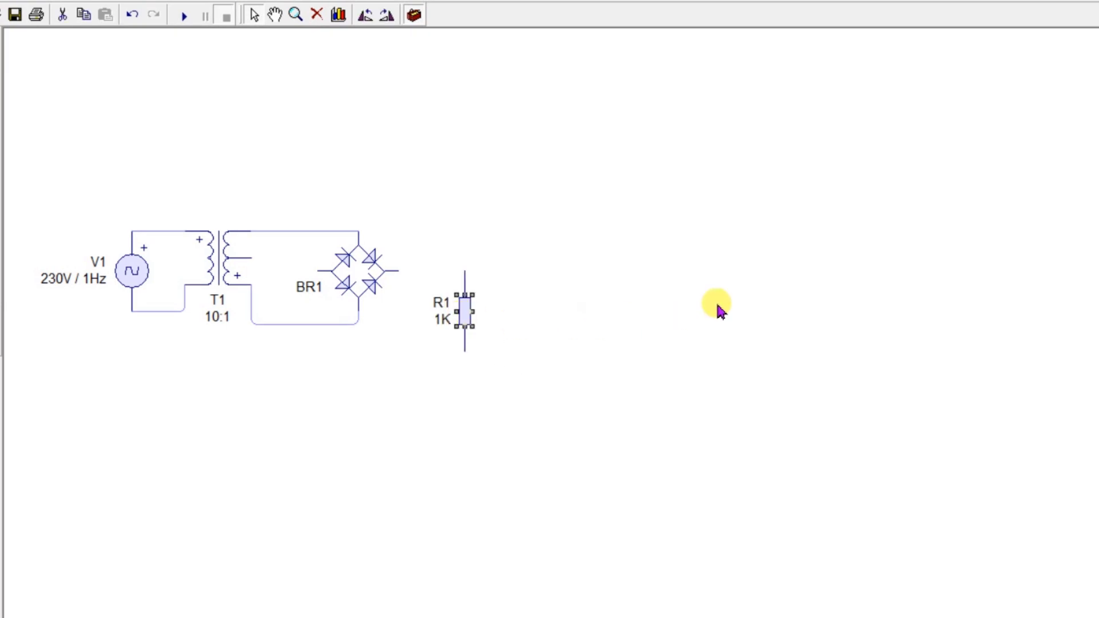
Accept 1 K as the resistor's value and wire the resistor across the bridge rectifier's two output terminals.
left_click(449, 329)
double_click(448, 329)
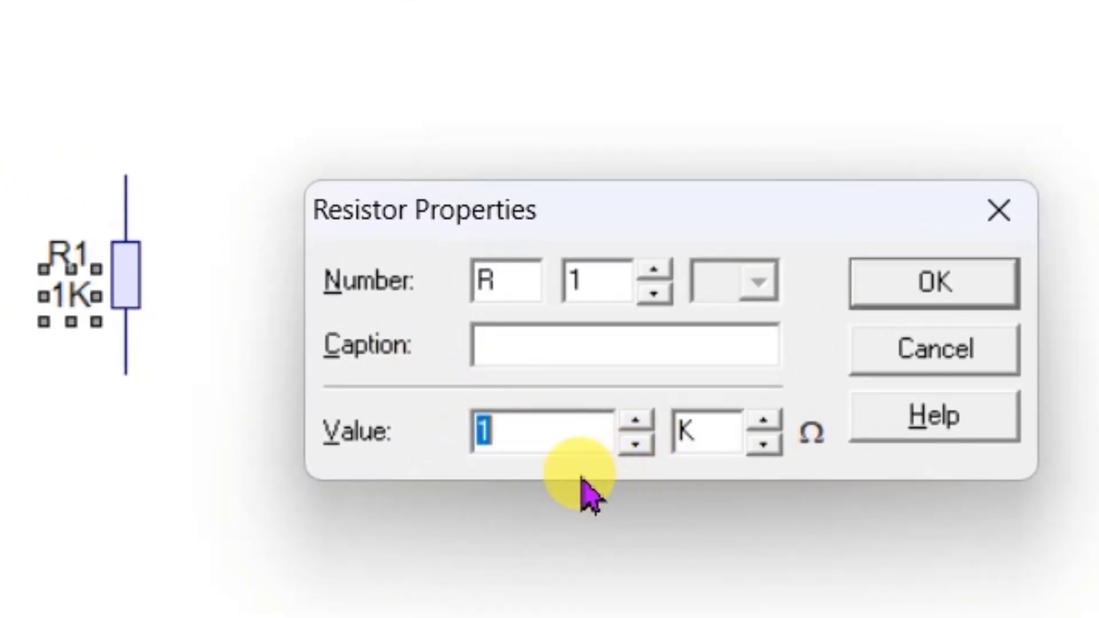
left_click(929, 288)
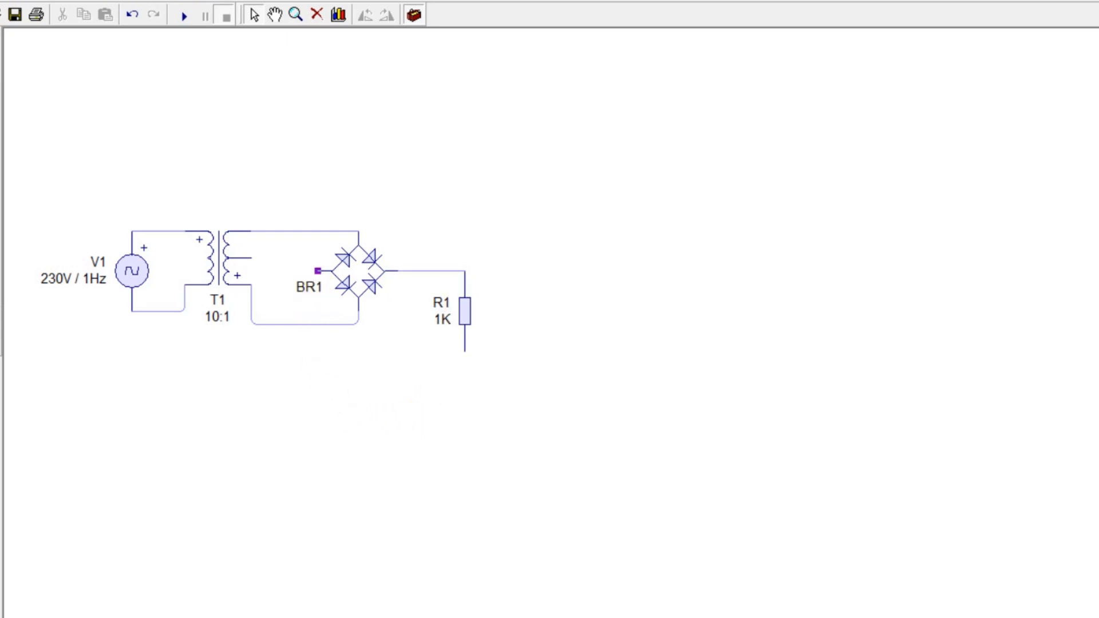
left_click_drag(318, 271, 317, 324)
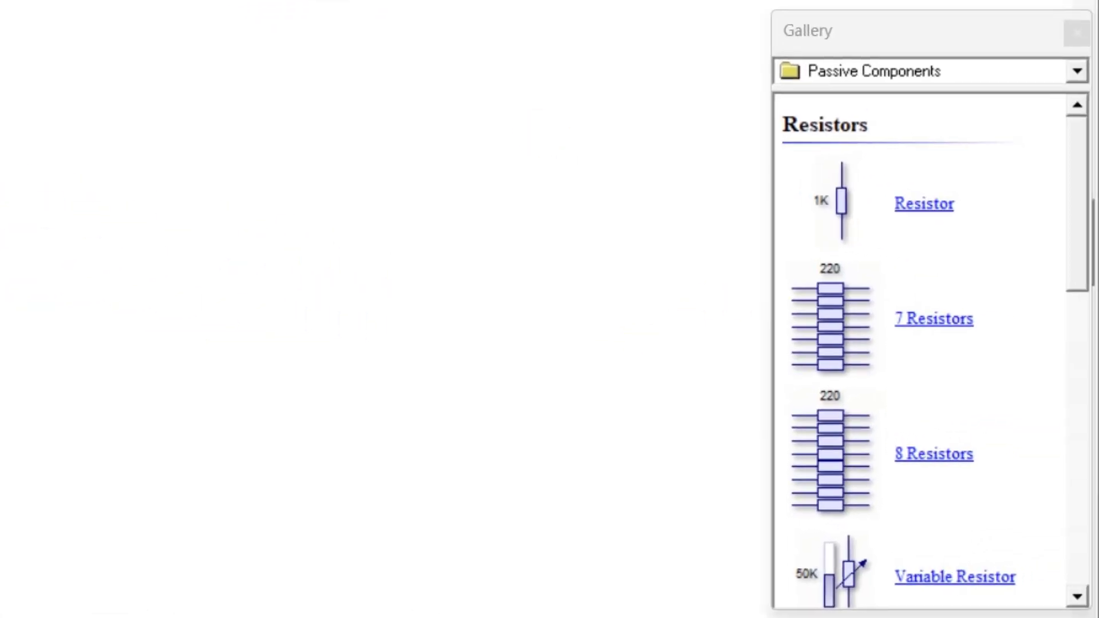
Place two Oscilloscopes from the Measuring gallery, one above the AC source and one above the load resistor.
left_click(1077, 71)
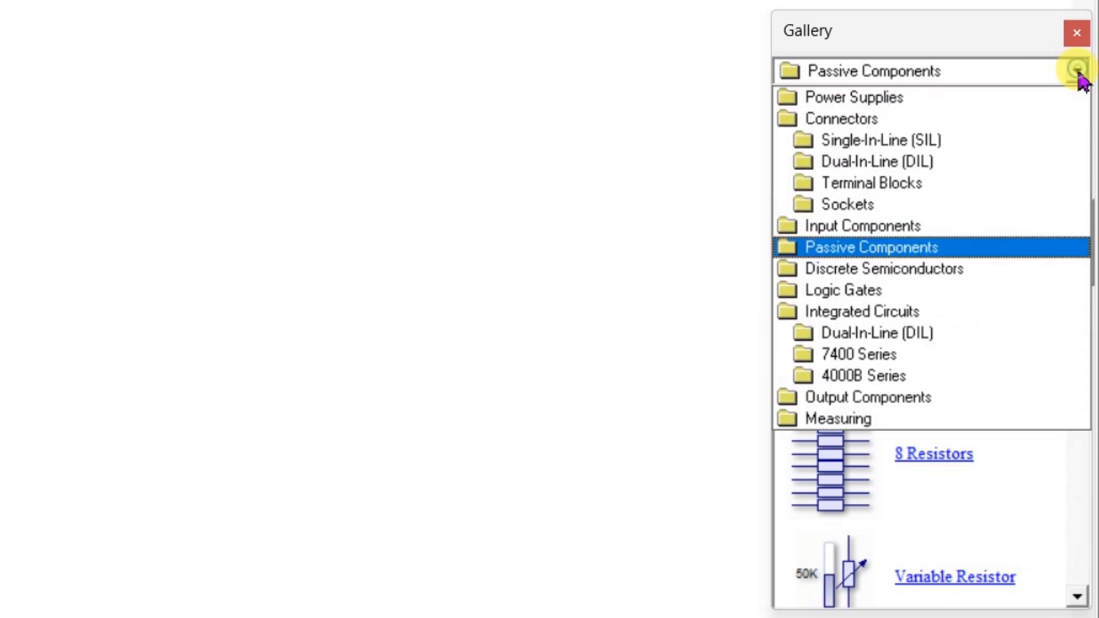
left_click(833, 423)
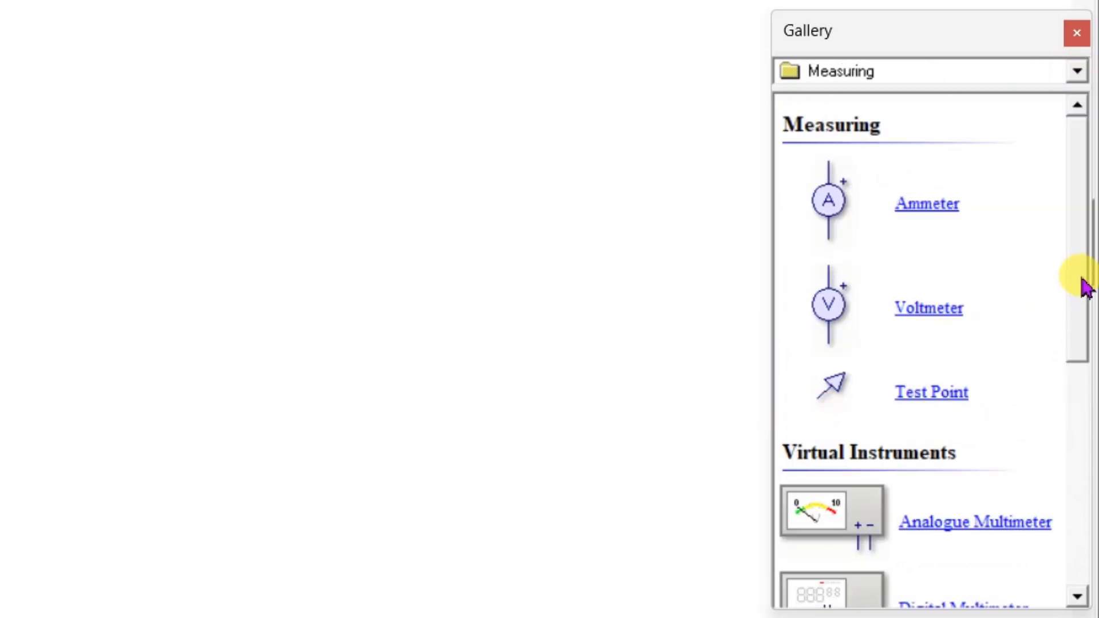
left_click_drag(1079, 281, 1082, 483)
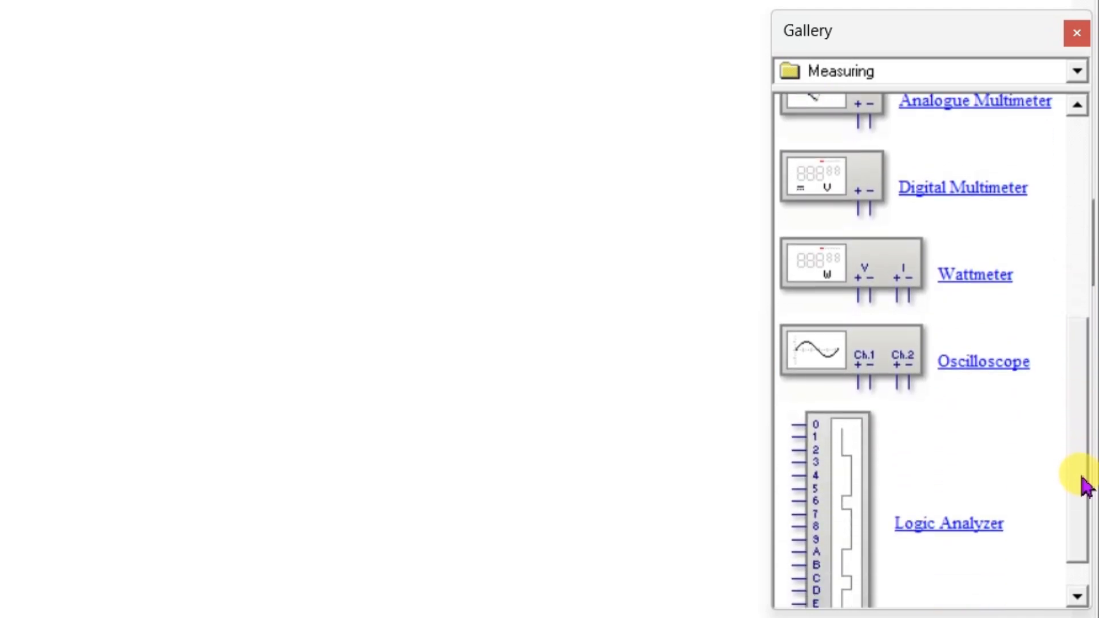
left_click_drag(871, 368, 143, 132)
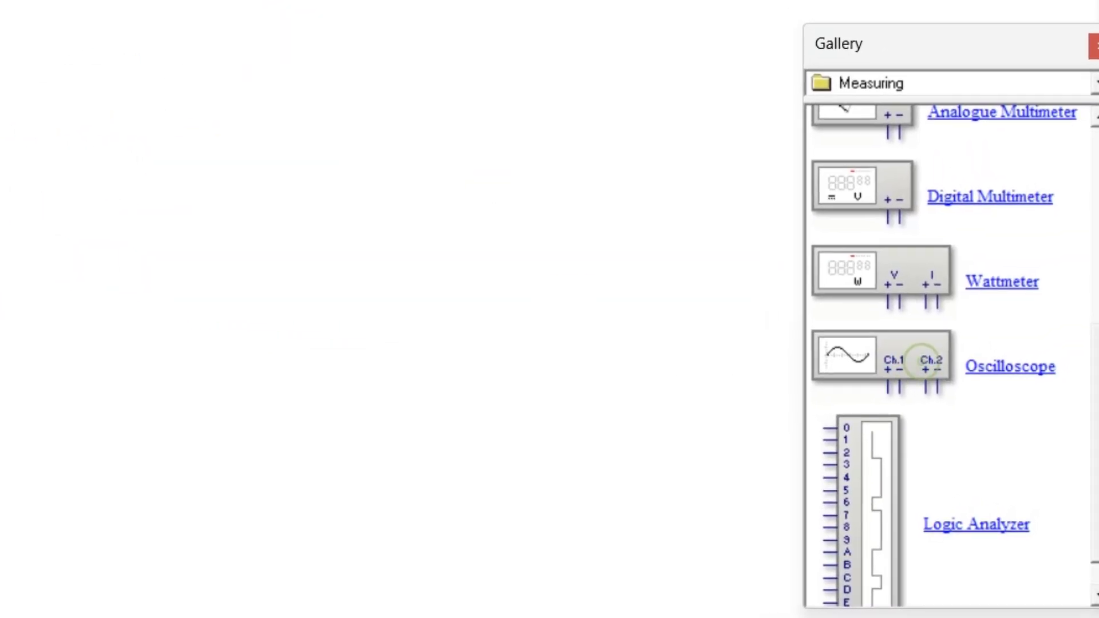
left_click_drag(922, 360, 470, 119)
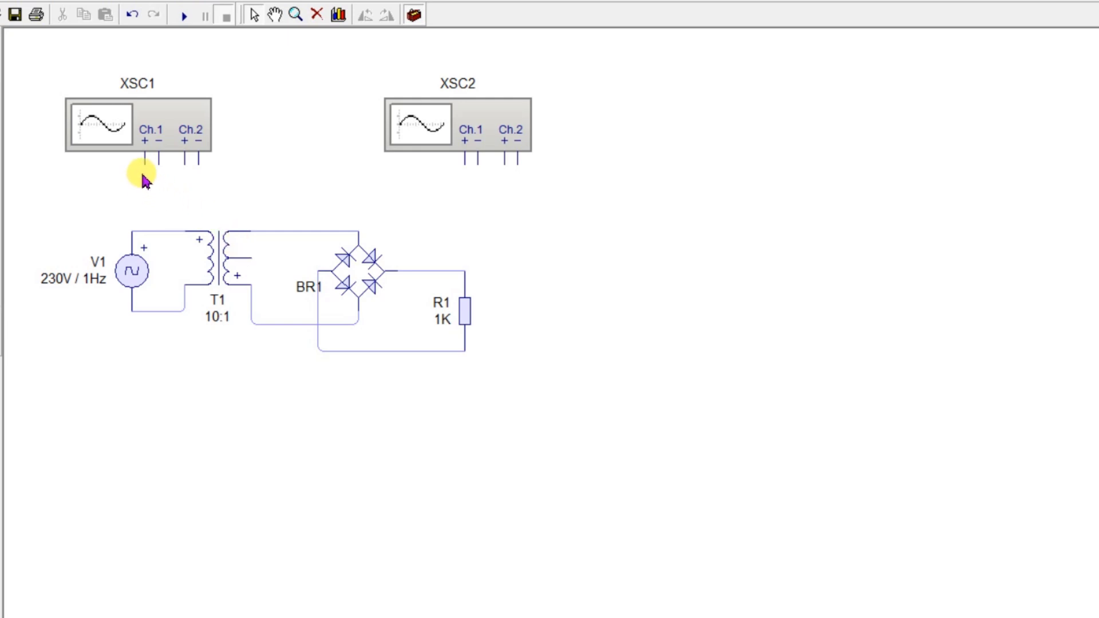
Wire Ch.1 of the first oscilloscope across the AC source and Ch.1 of the second across the load resistor.
left_click(132, 231)
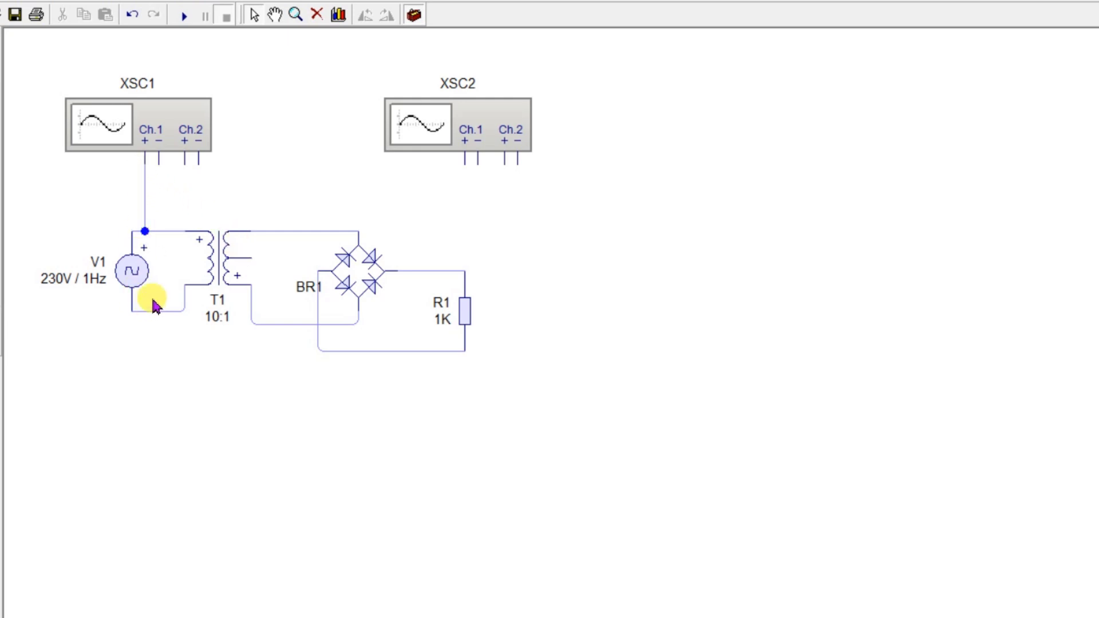
left_click(158, 164)
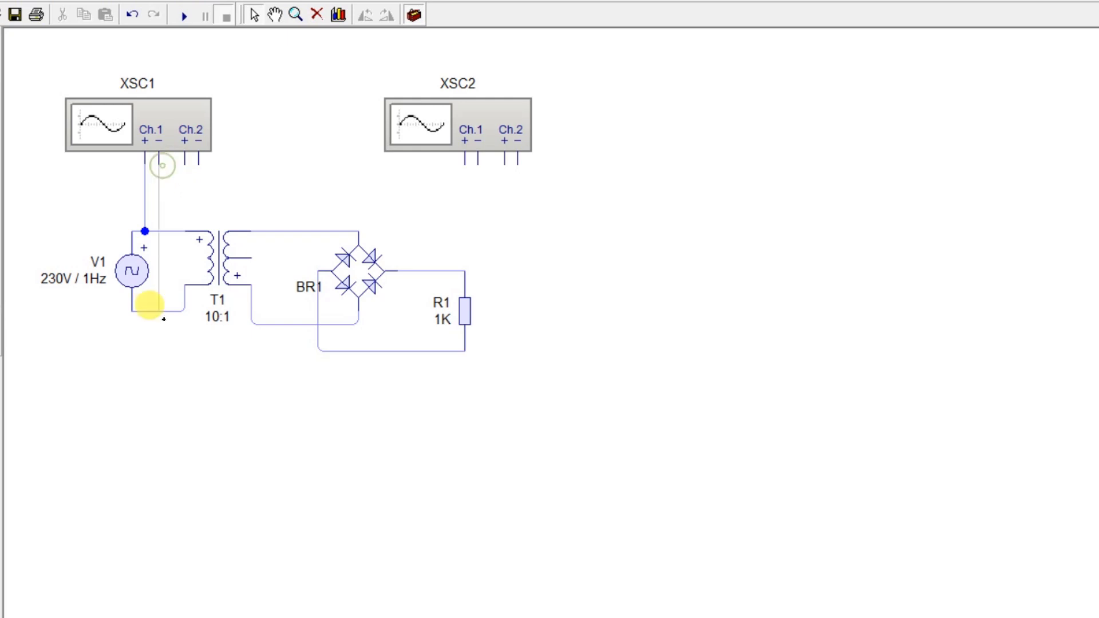
left_click(159, 312)
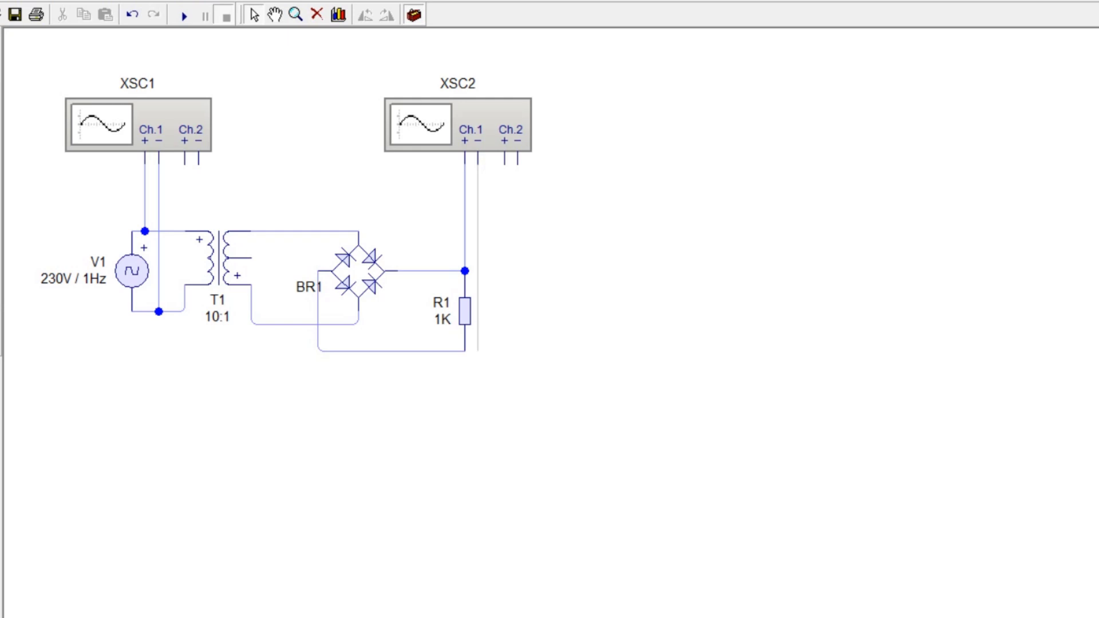
left_click(465, 351)
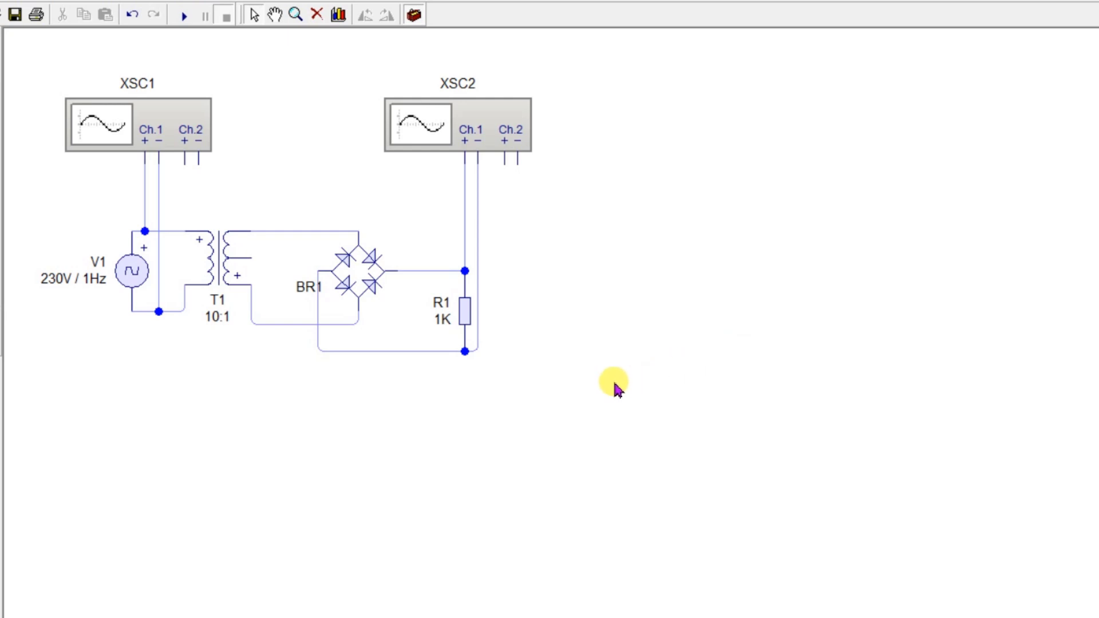
Add a graph for oscilloscope XSC1 and position it below the AC source and transformer.
right_click(163, 120)
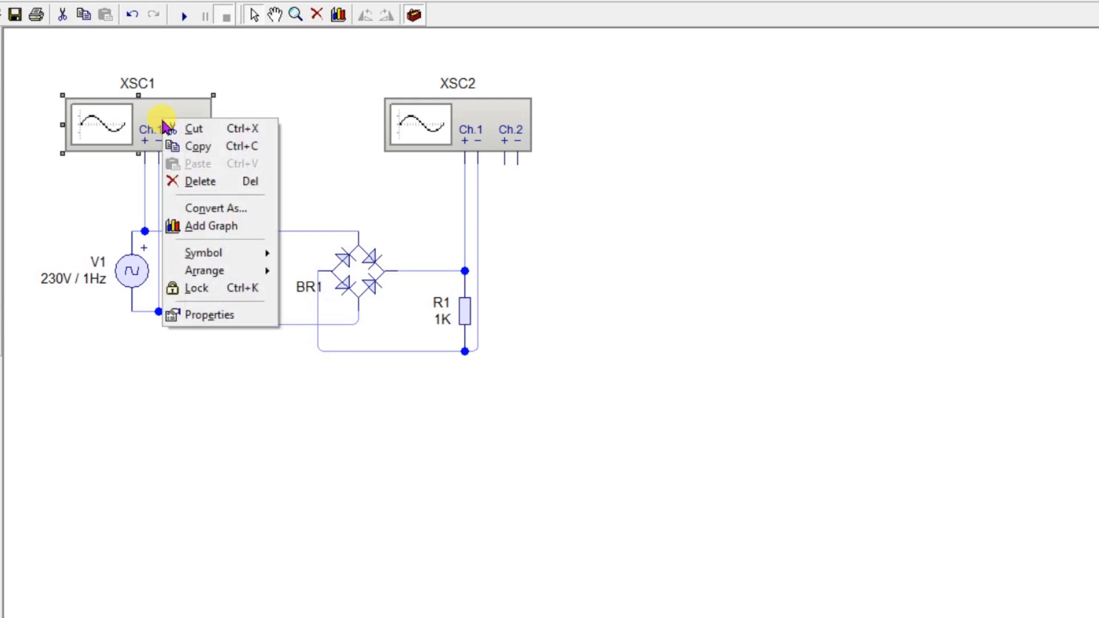
left_click(210, 226)
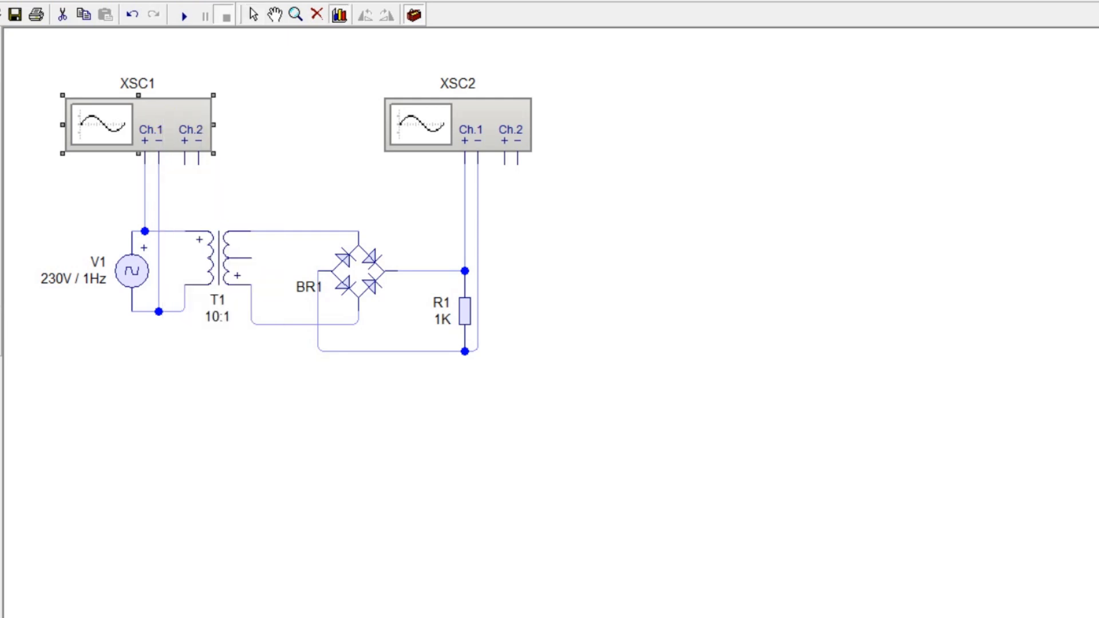
left_click(63, 416)
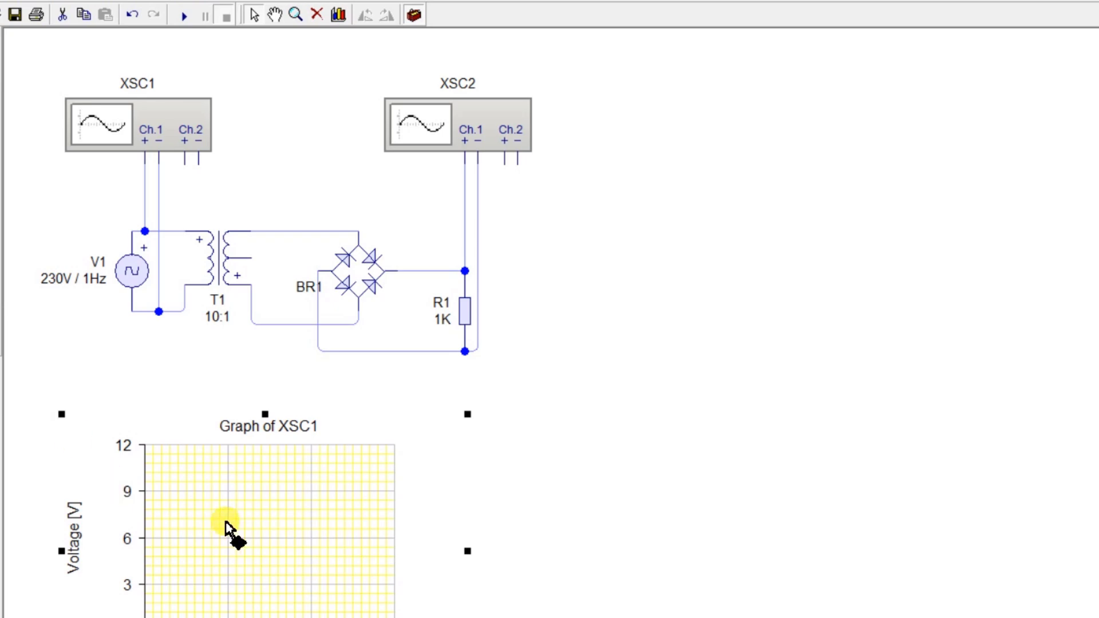
left_click_drag(226, 522, 192, 497)
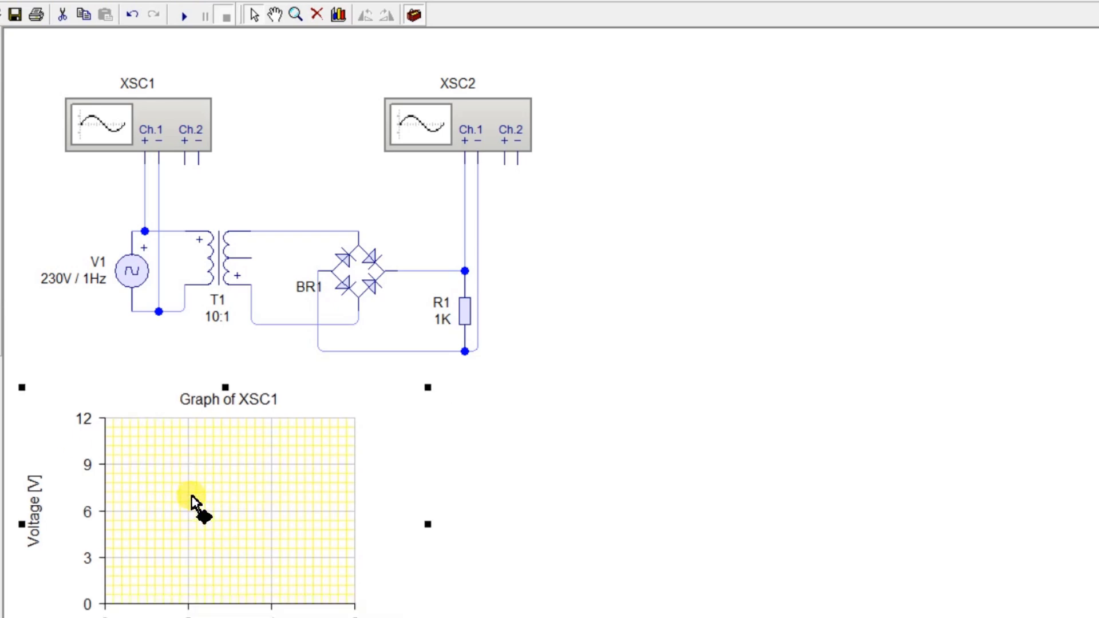
Set the XSC1 graph to maximum 400 V, minimum -400 V and time 500 ms, and widen it to span 2000 ms.
double_click(212, 453)
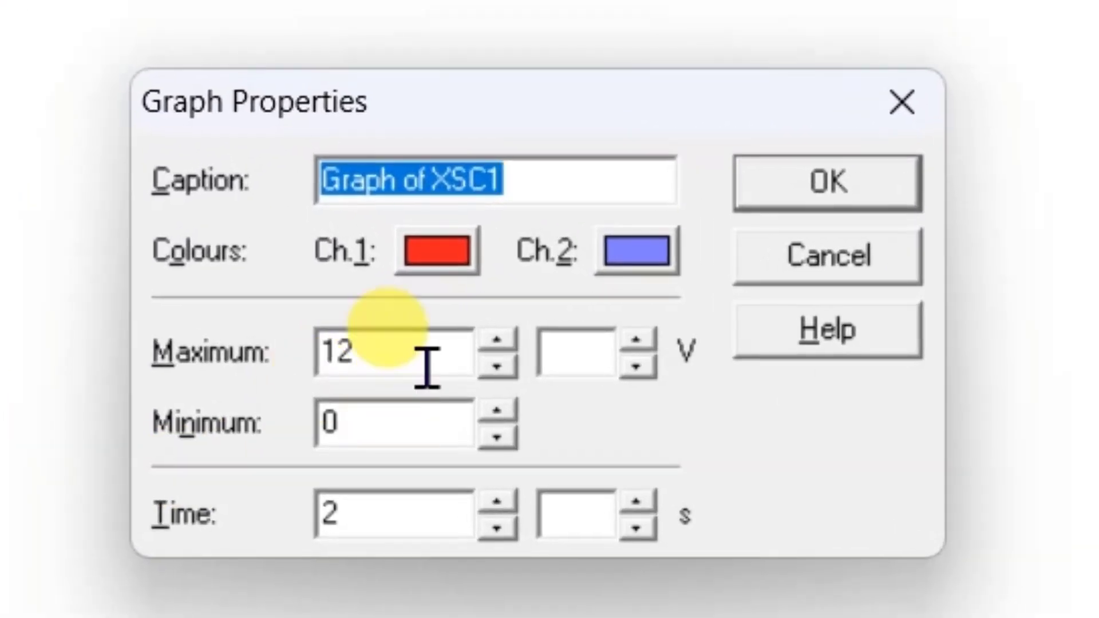
left_click_drag(426, 367, 195, 395)
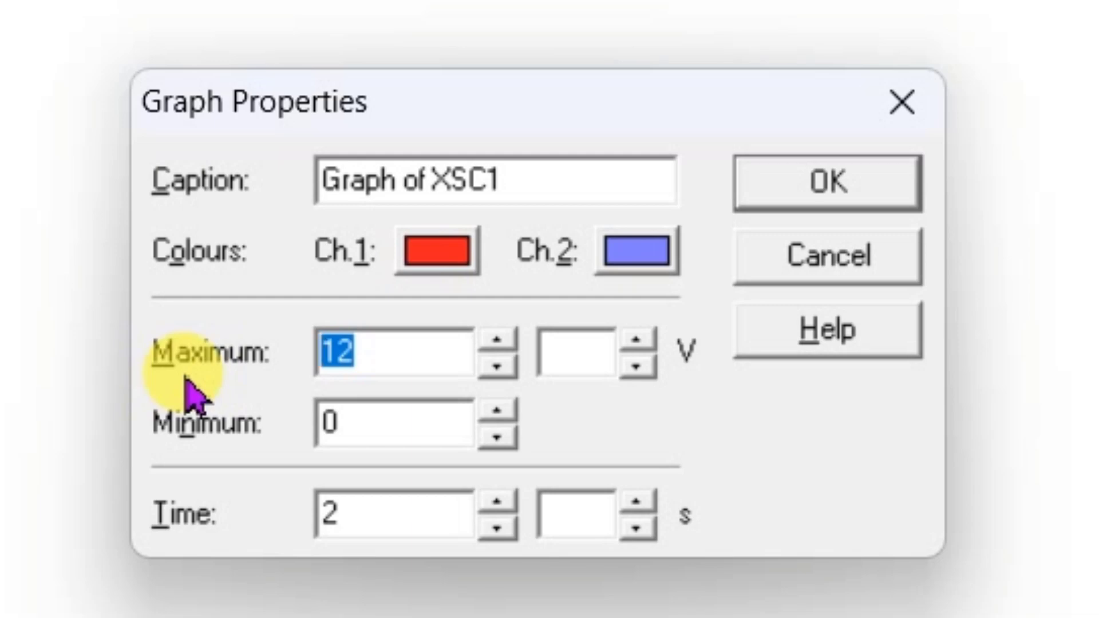
type("400")
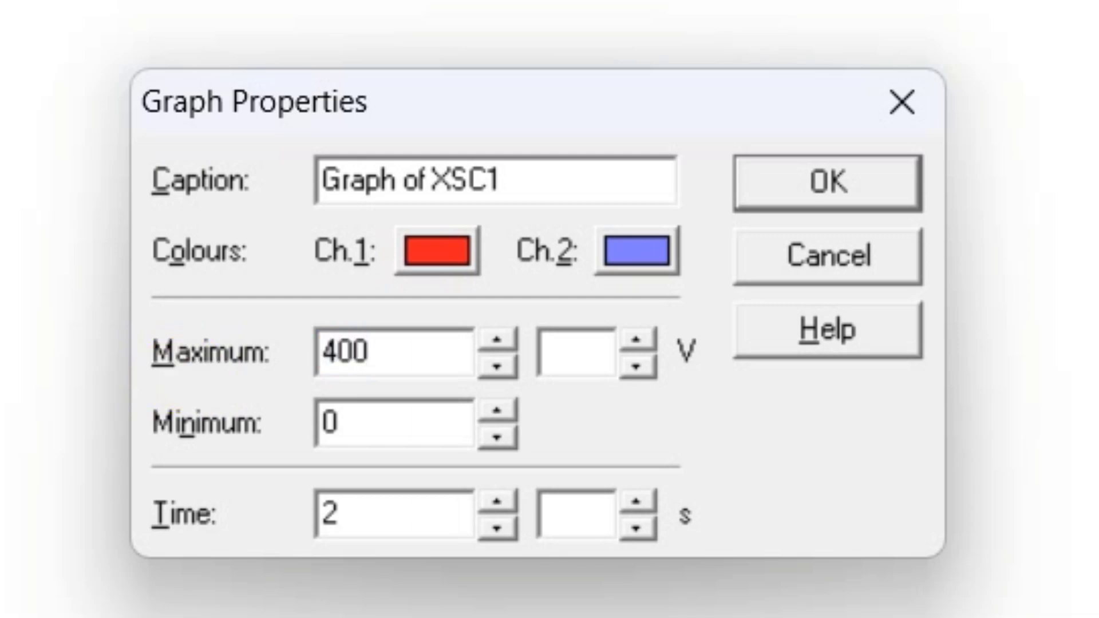
left_click_drag(439, 427, 211, 456)
type("-400")
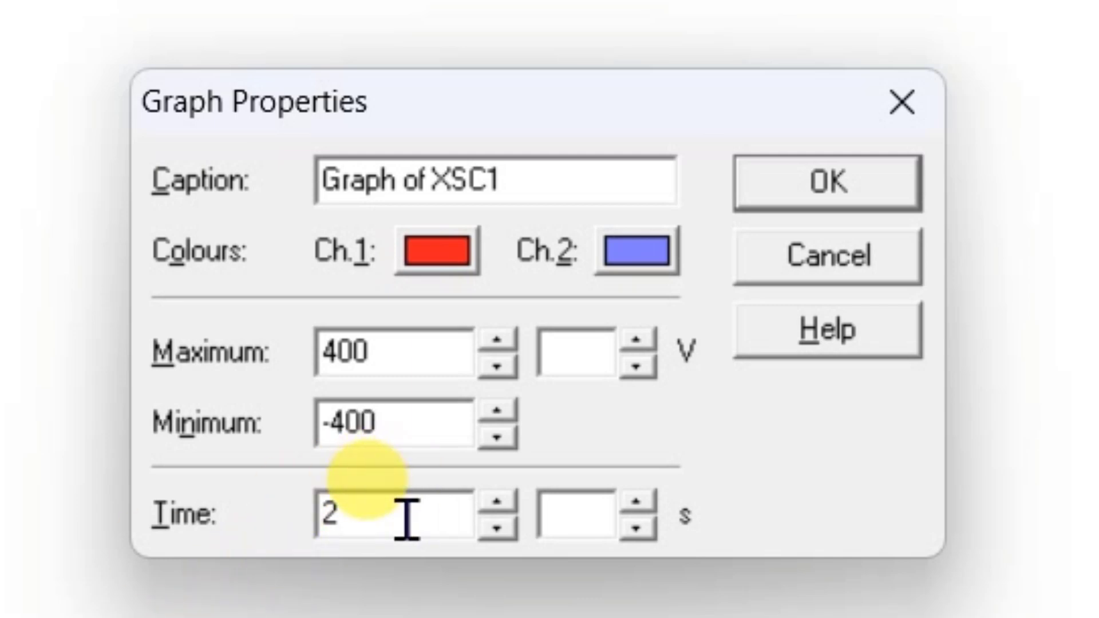
left_click_drag(407, 515, 114, 575)
type("500")
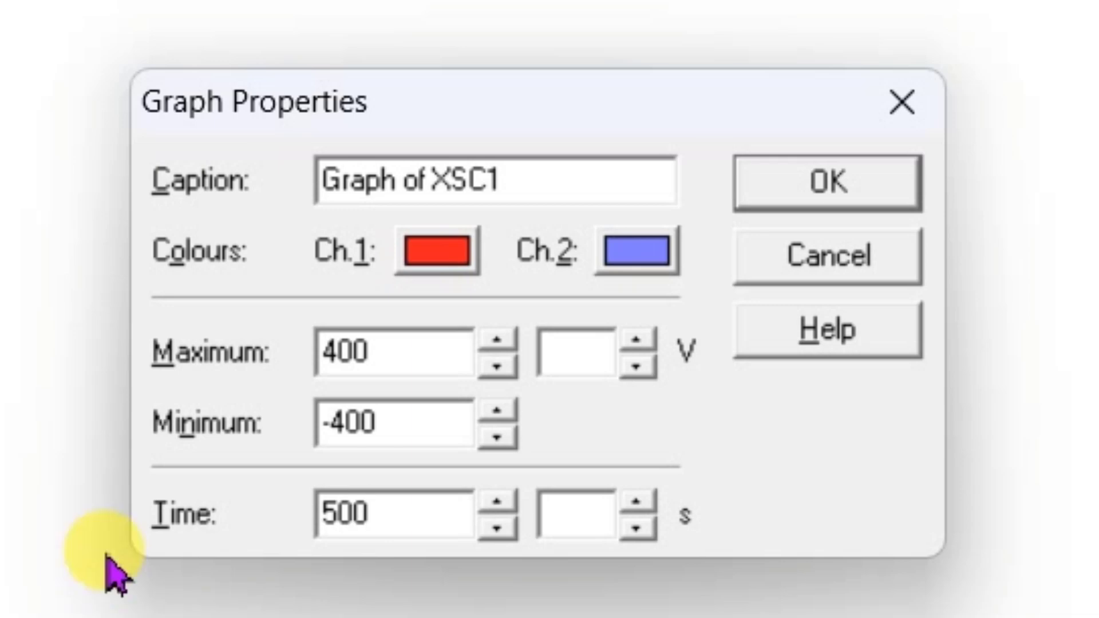
left_click(638, 530)
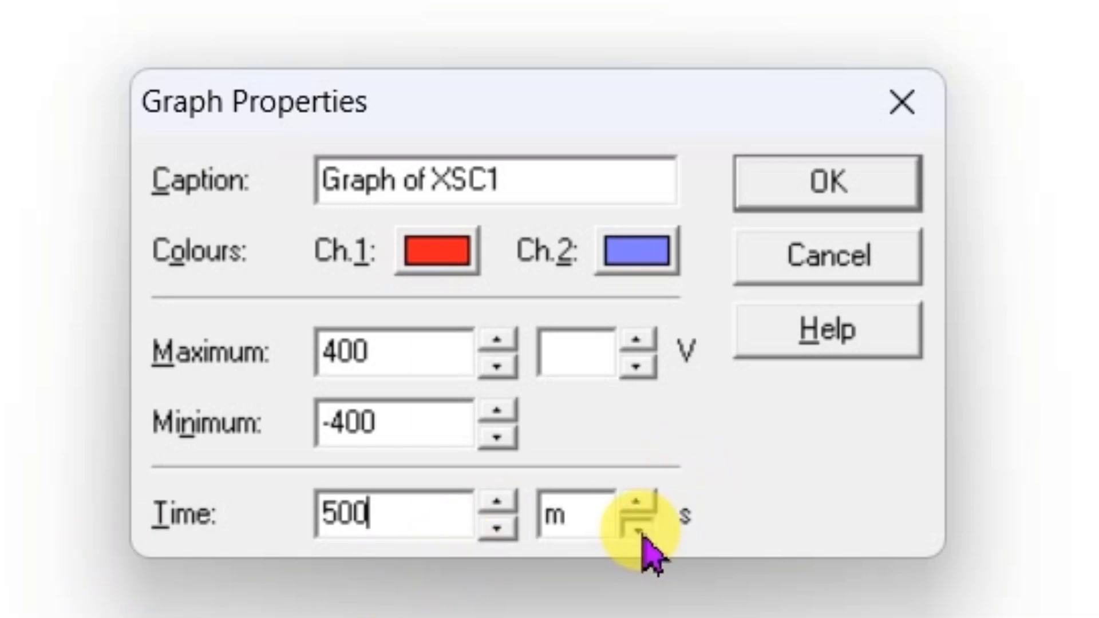
left_click(833, 198)
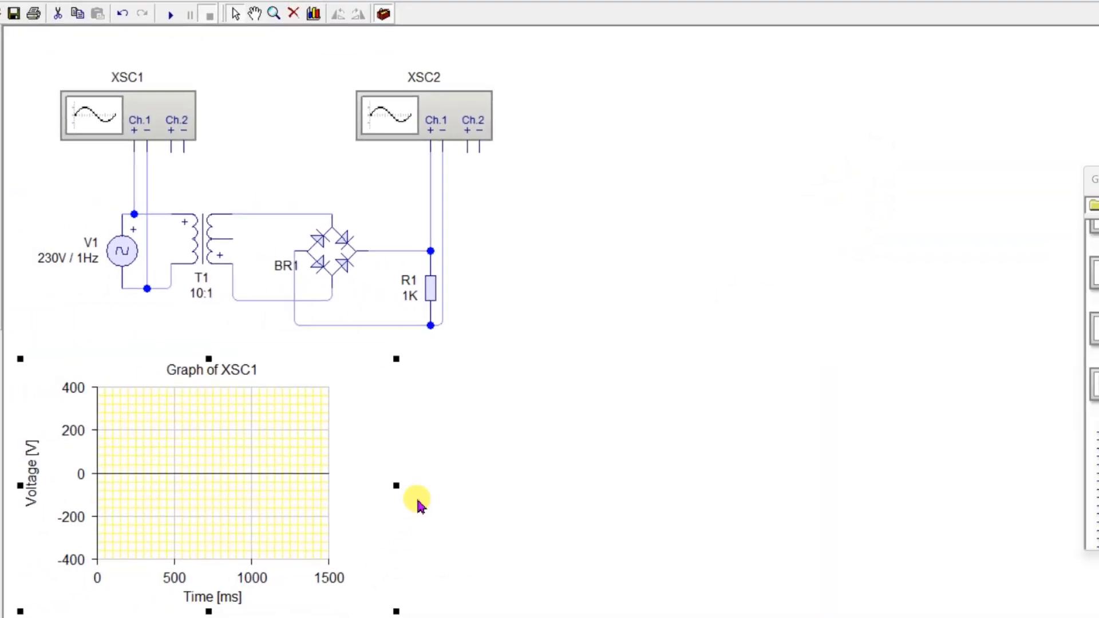
left_click_drag(397, 486, 457, 488)
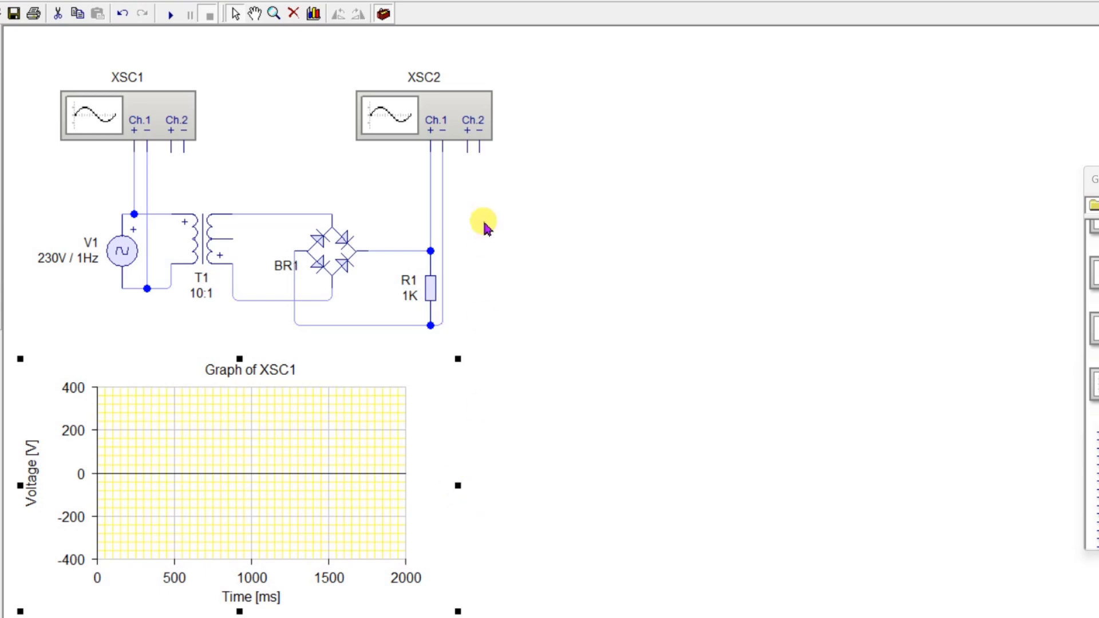
Add a graph for oscilloscope XSC2 and position it beside the XSC1 graph.
left_click(460, 122)
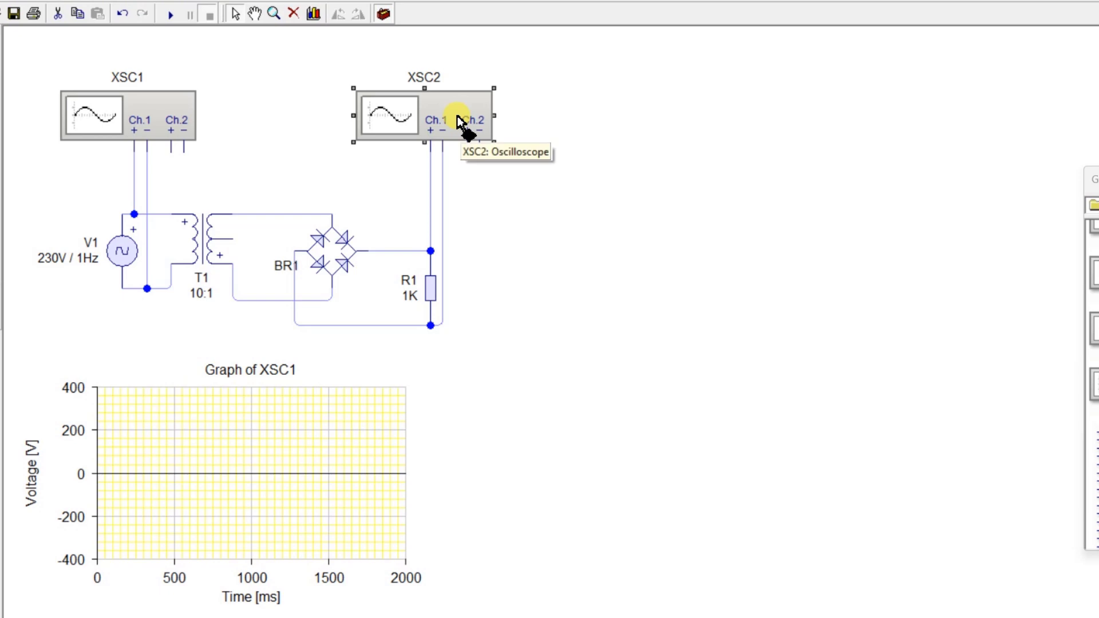
right_click(458, 119)
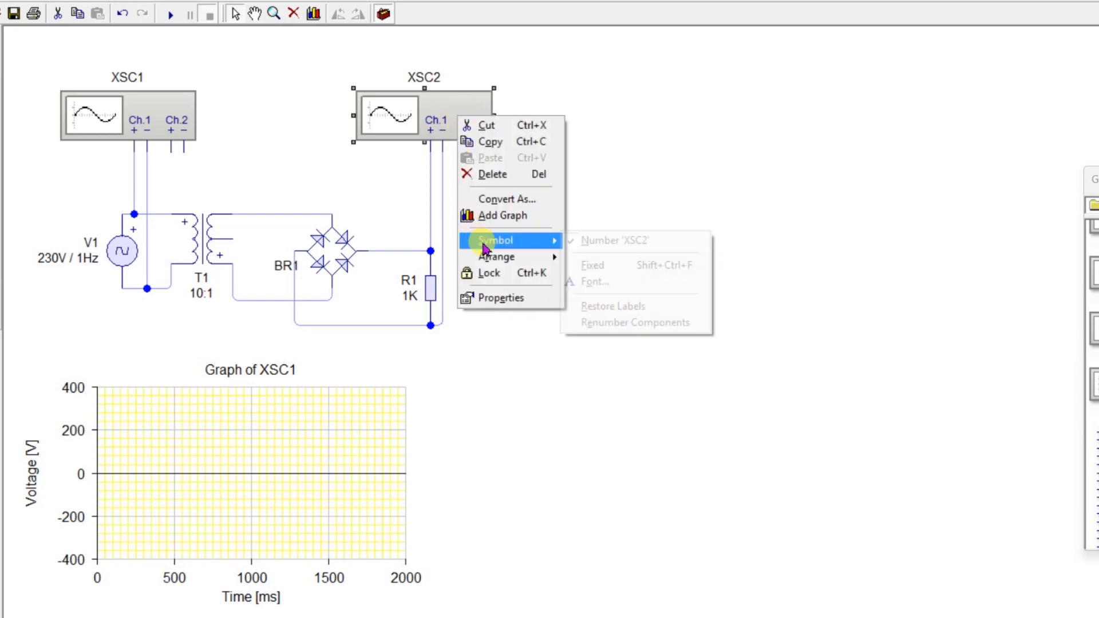
left_click(503, 216)
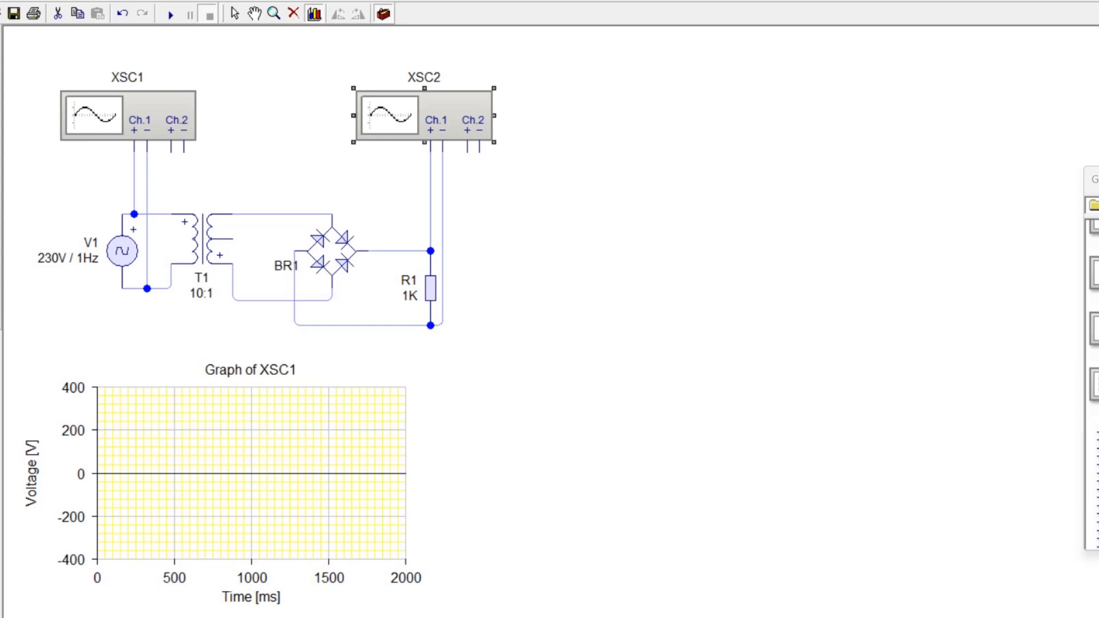
left_click_drag(644, 465, 558, 441)
left_click_drag(644, 464, 580, 474)
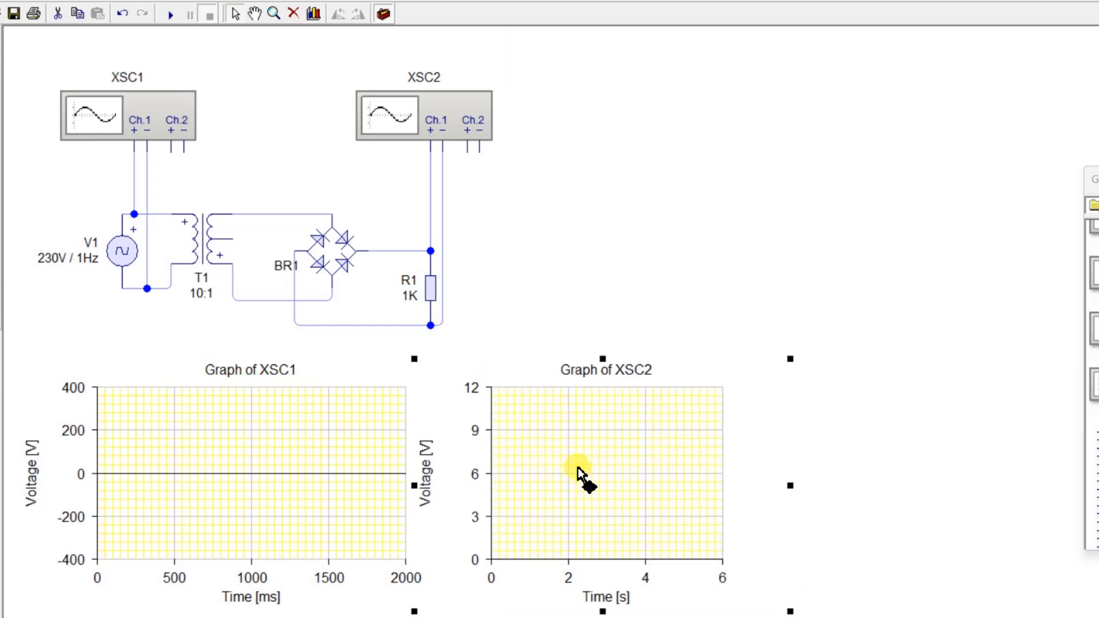
Set the XSC2 graph to maximum 35 V, minimum -35 V and time 500 ms, and widen it to span 2500 ms.
double_click(579, 474)
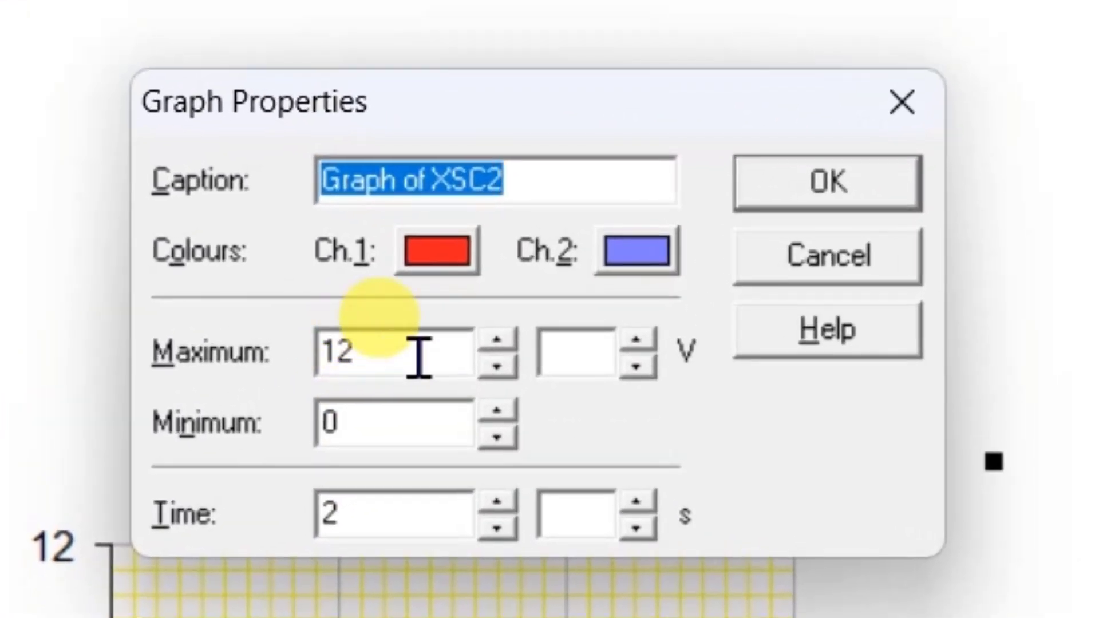
left_click_drag(419, 358, 262, 355)
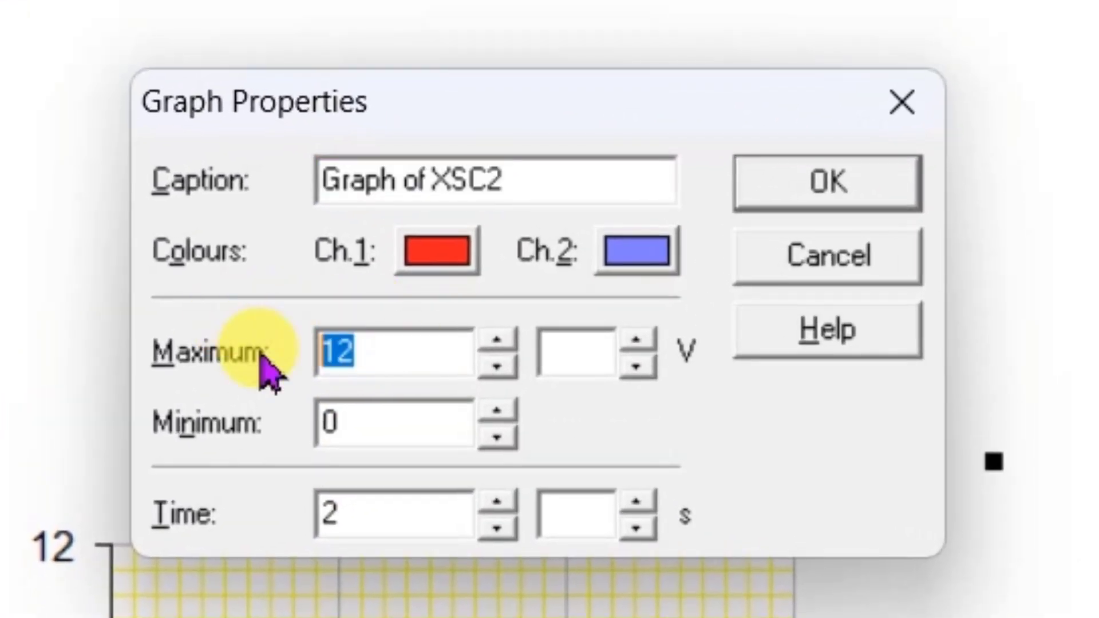
type("35")
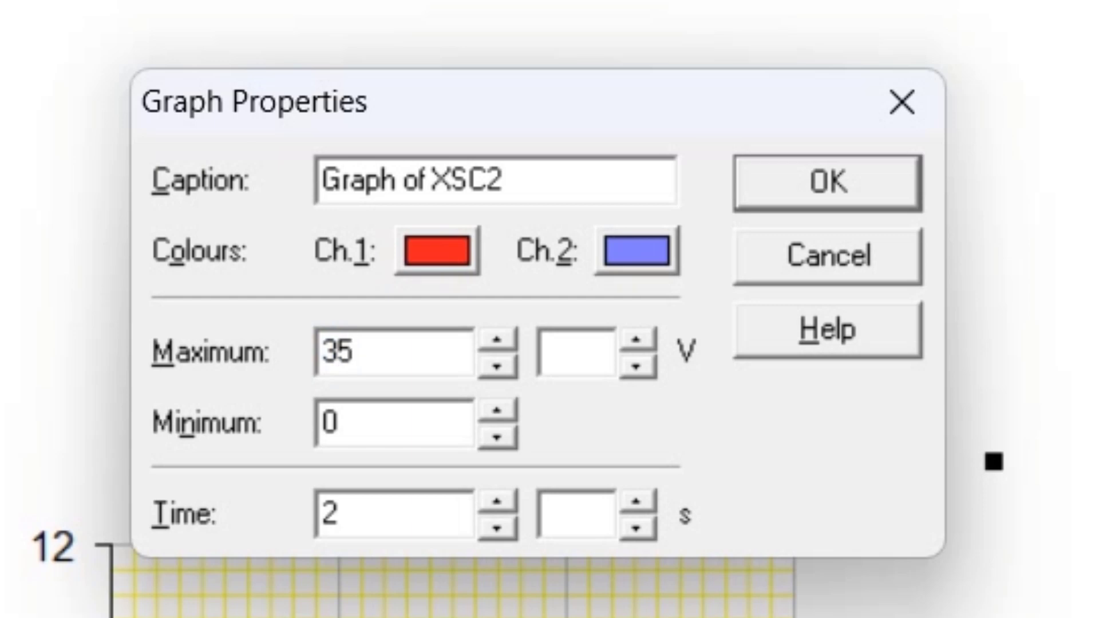
left_click_drag(437, 424, 307, 437)
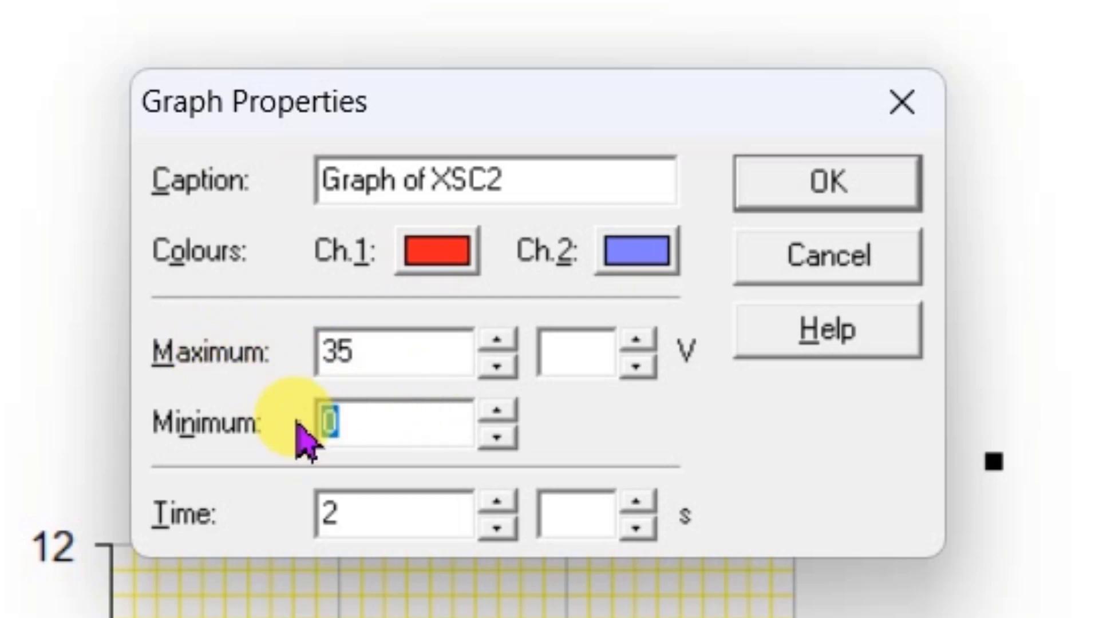
type("-35")
left_click_drag(435, 515, 74, 541)
type("500")
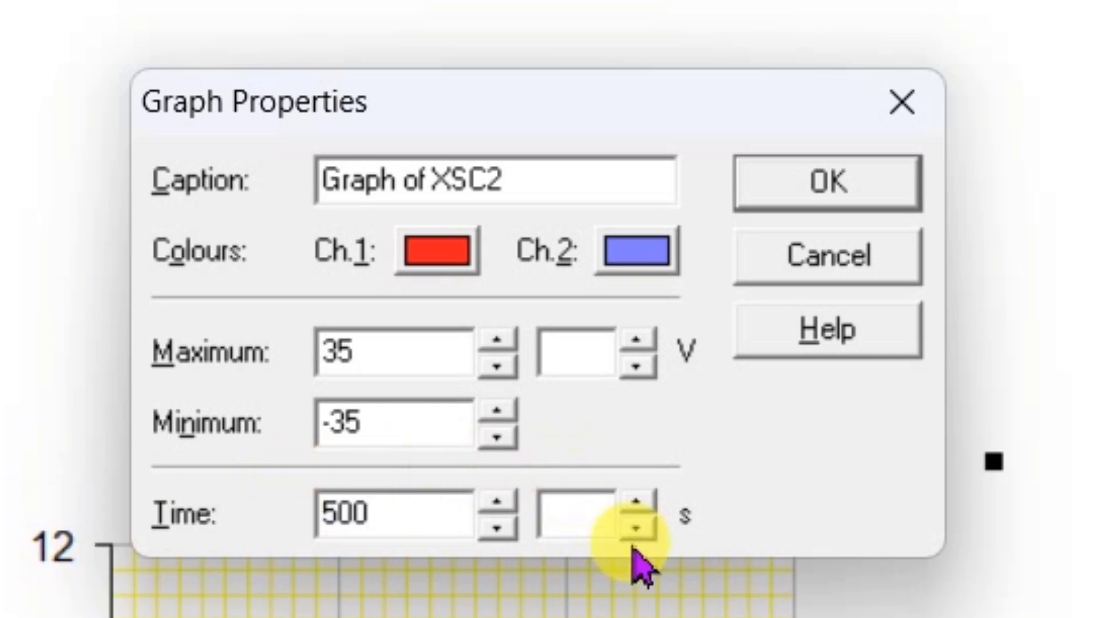
left_click(636, 527)
left_click(884, 192)
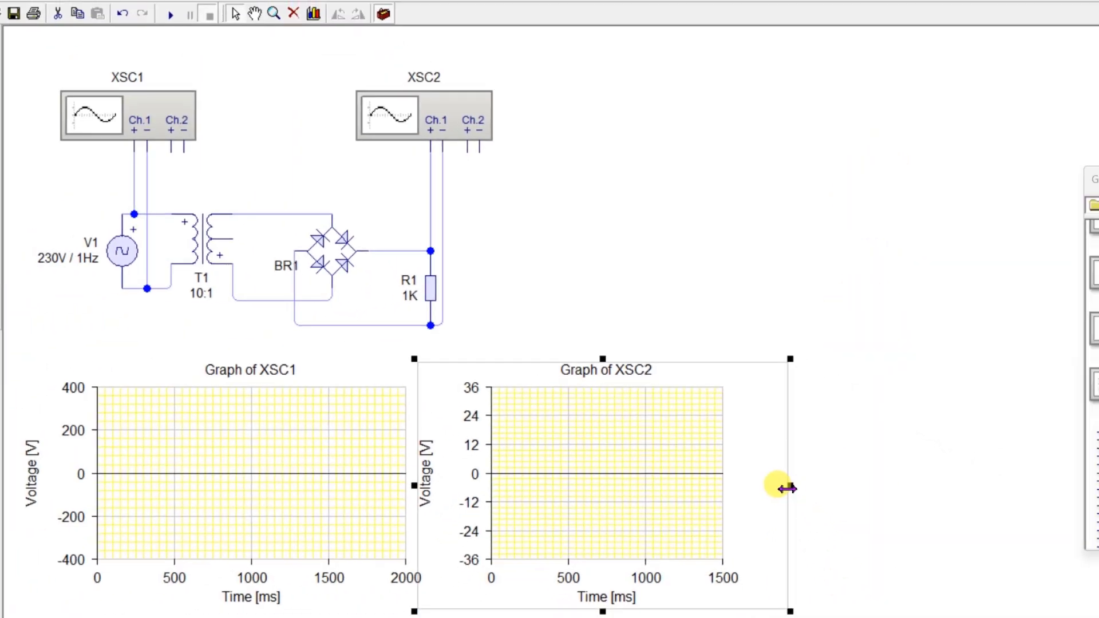
left_click_drag(788, 489, 913, 487)
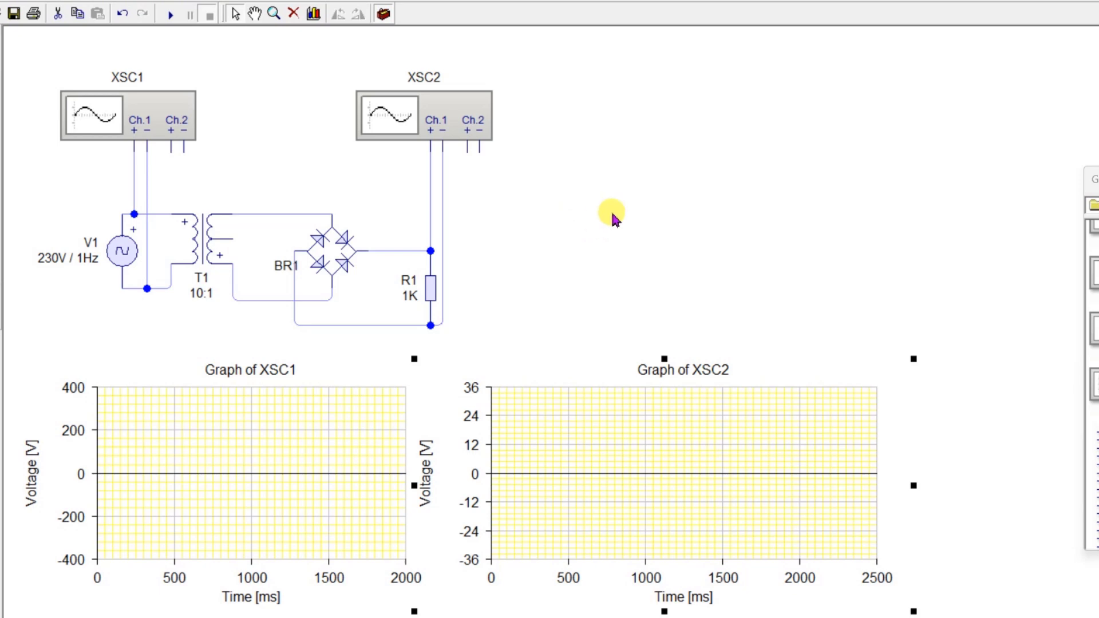
Run the simulation to view the source and unfiltered load waveforms on both graphs, and stop it.
left_click(170, 15)
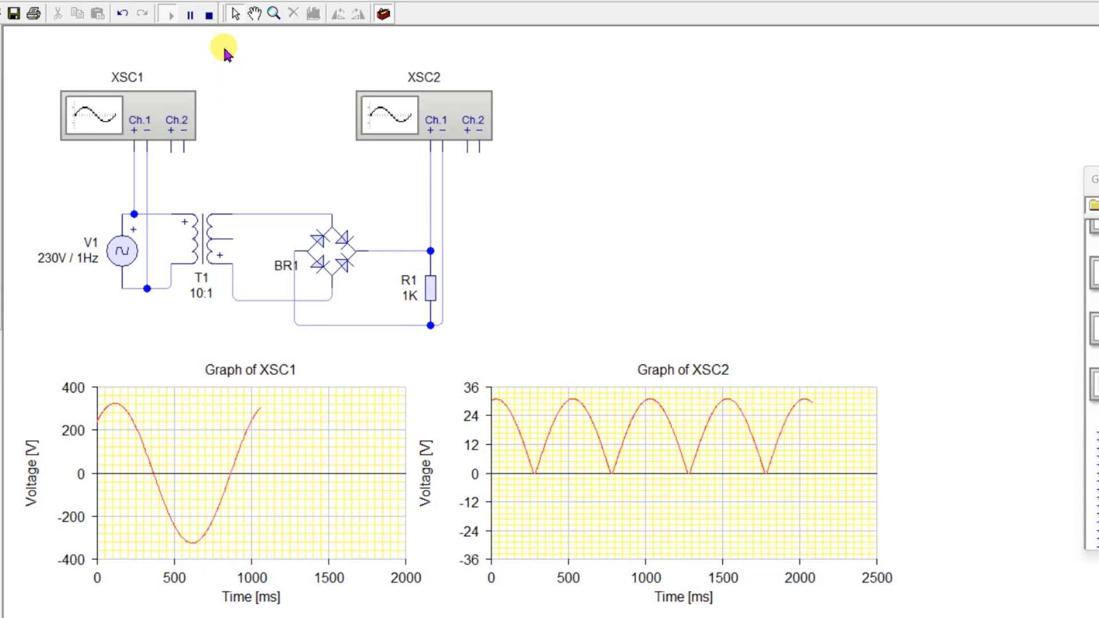
left_click(210, 15)
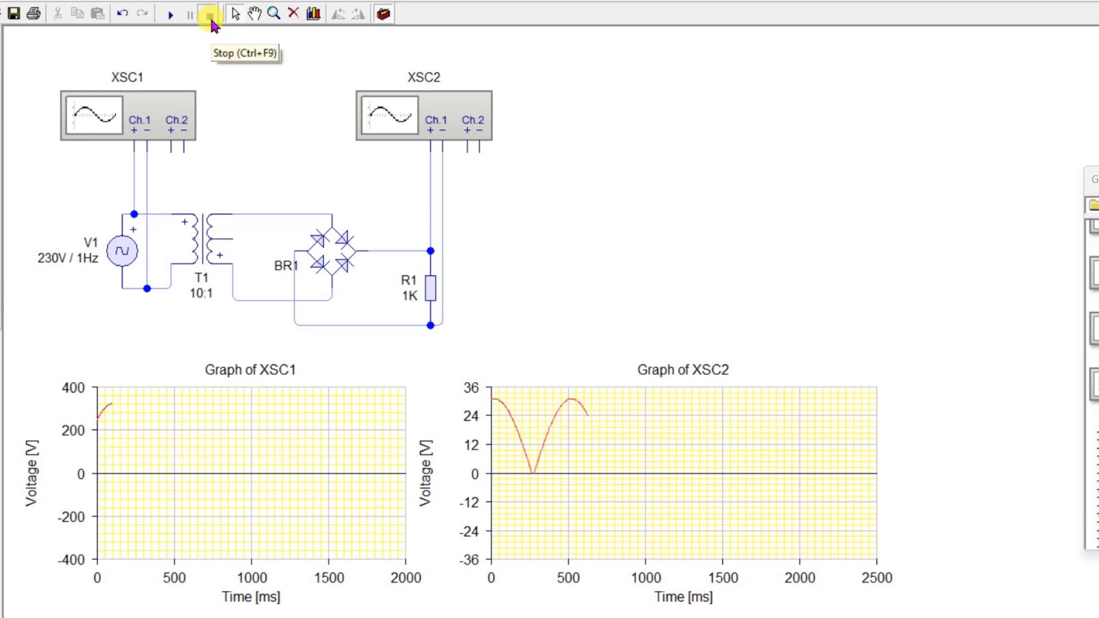
Delete the XSC2 Ch.1 wires and both wires joining the bridge rectifier to R1, and move R1 farther from the bridge.
left_click(430, 187)
key("Delete")
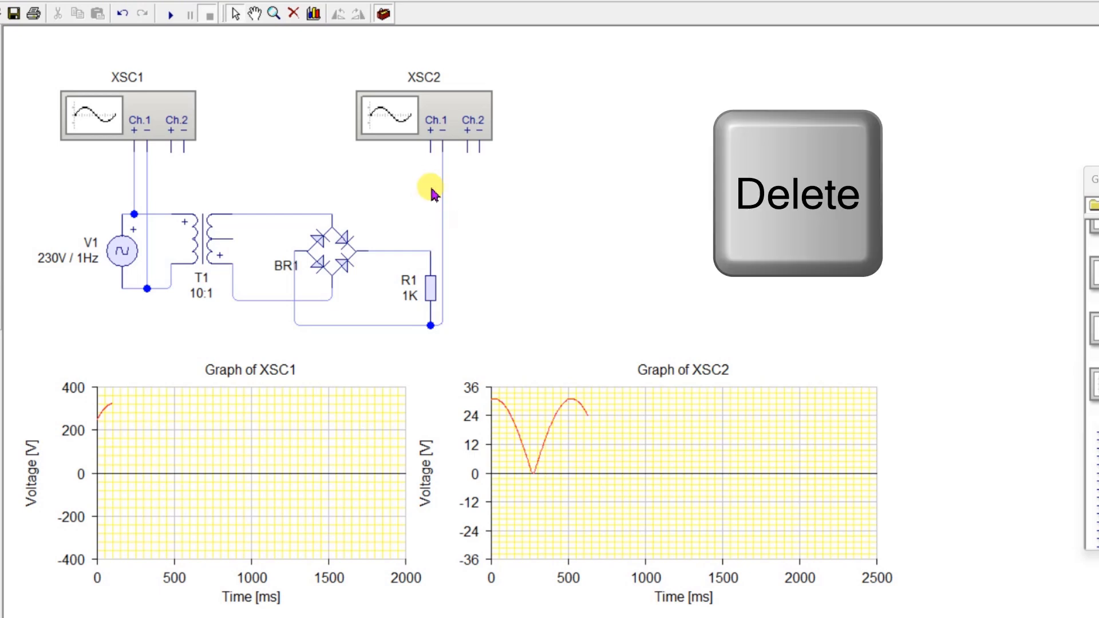
left_click(442, 210)
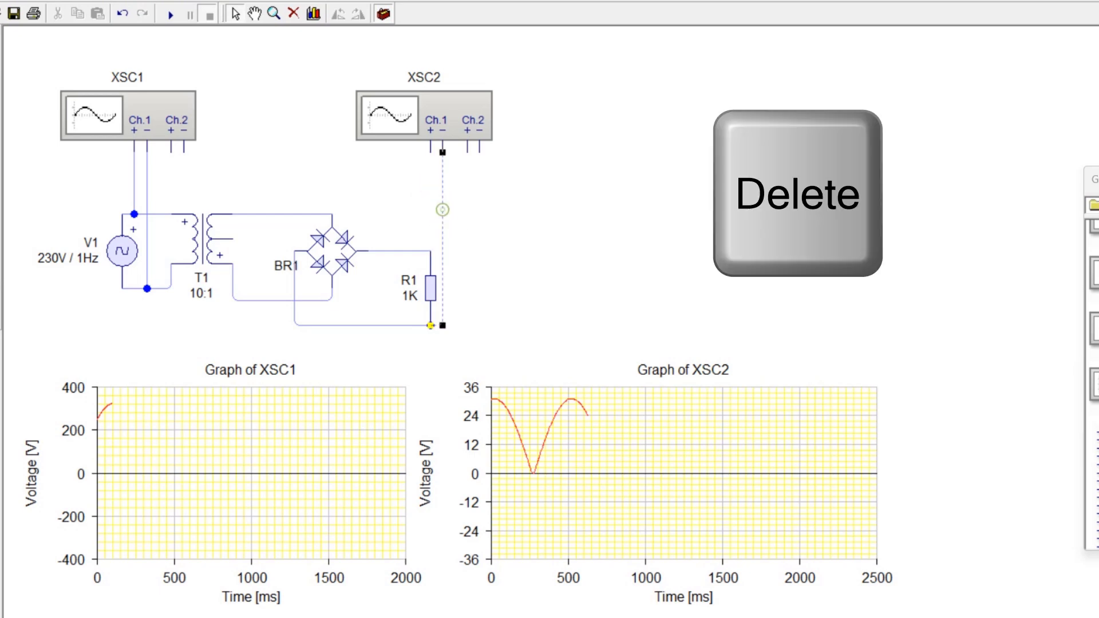
left_click(395, 252)
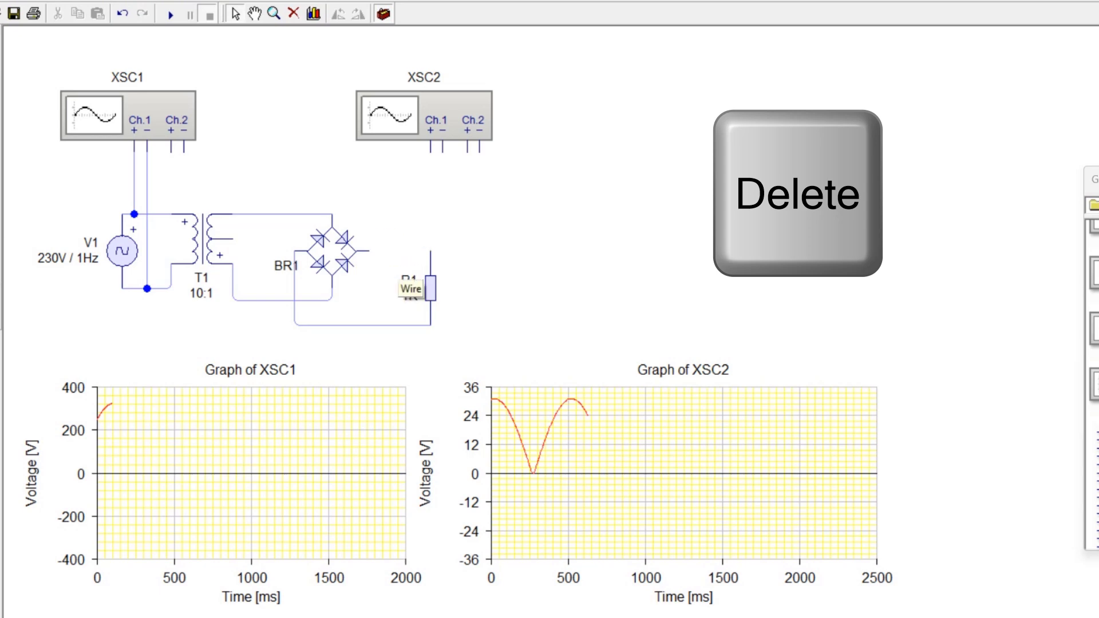
left_click(395, 325)
key("Delete")
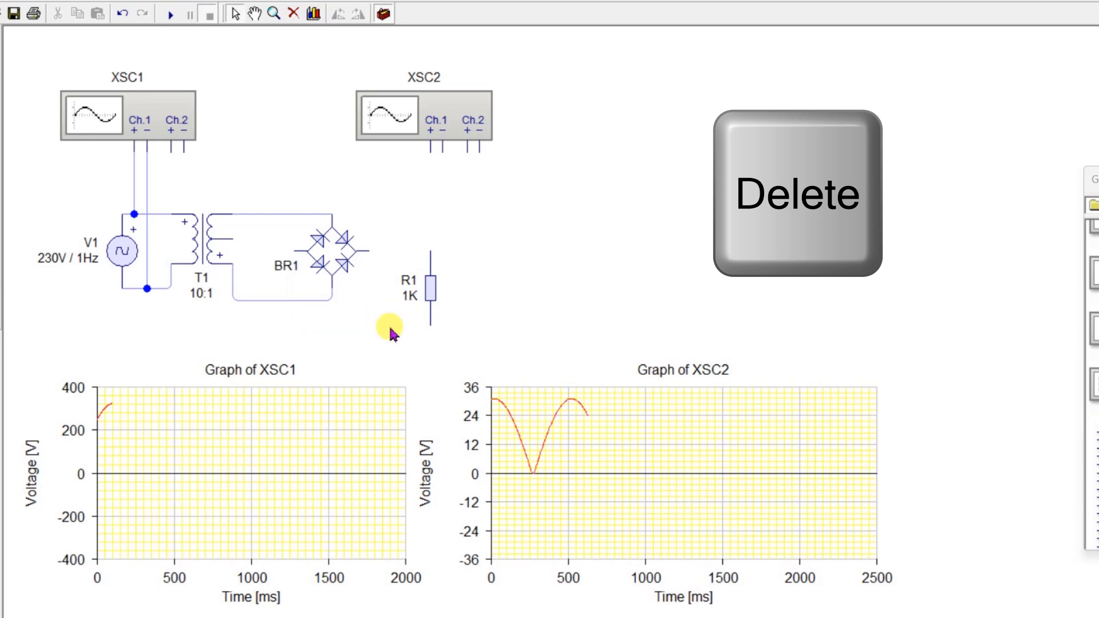
left_click_drag(434, 297, 511, 300)
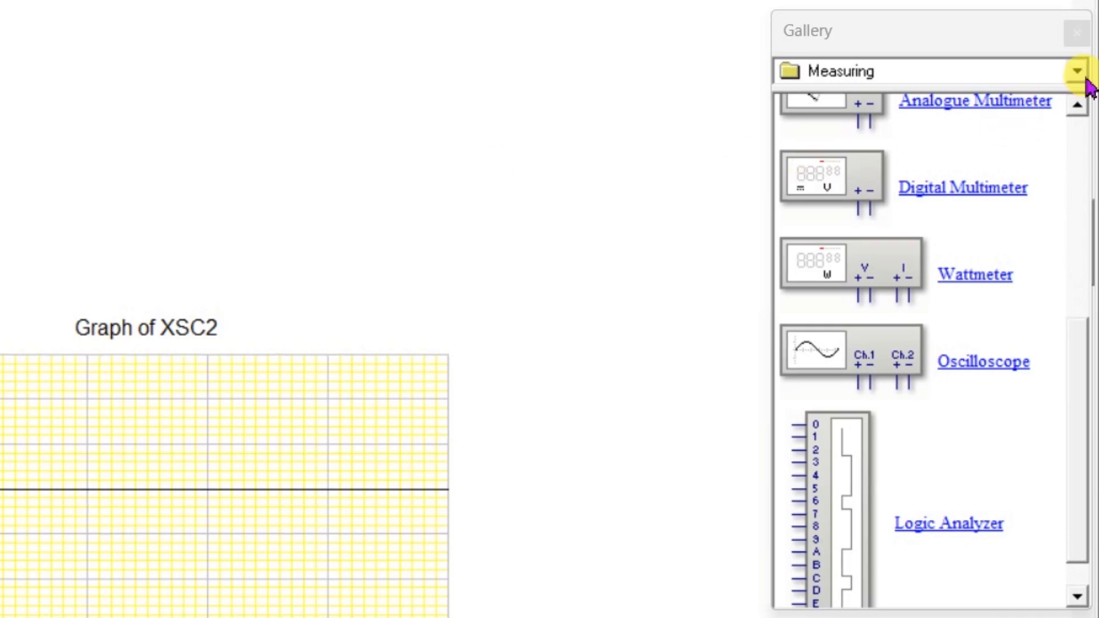
Place a non-polarised Capacitor from the Passive Components between the bridge rectifier and R1.
left_click(1079, 72)
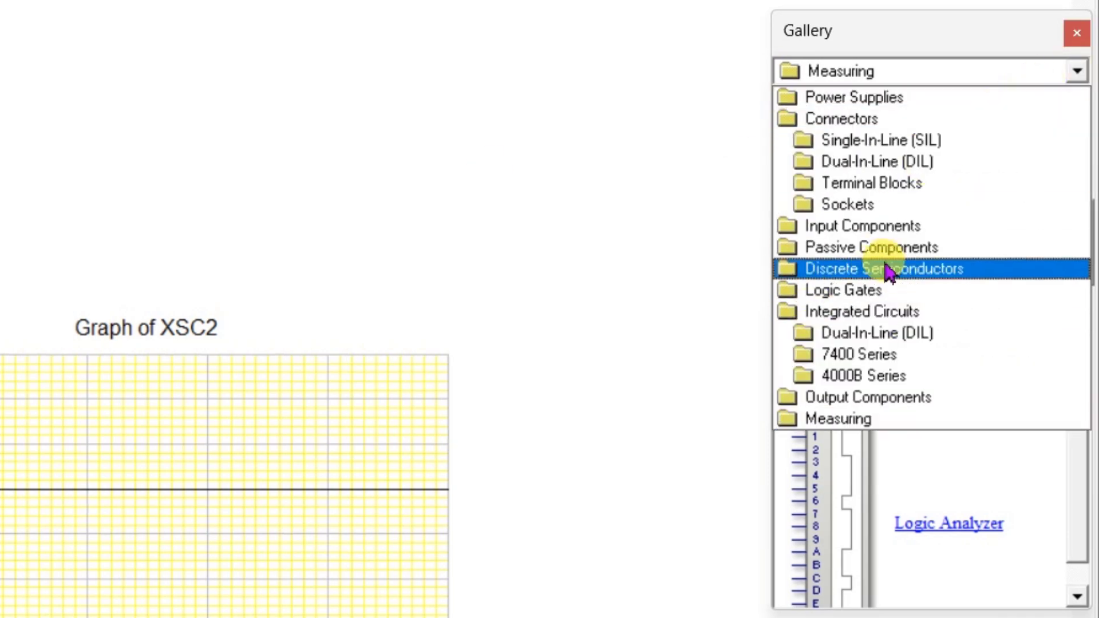
left_click(899, 248)
left_click_drag(1074, 282, 1079, 422)
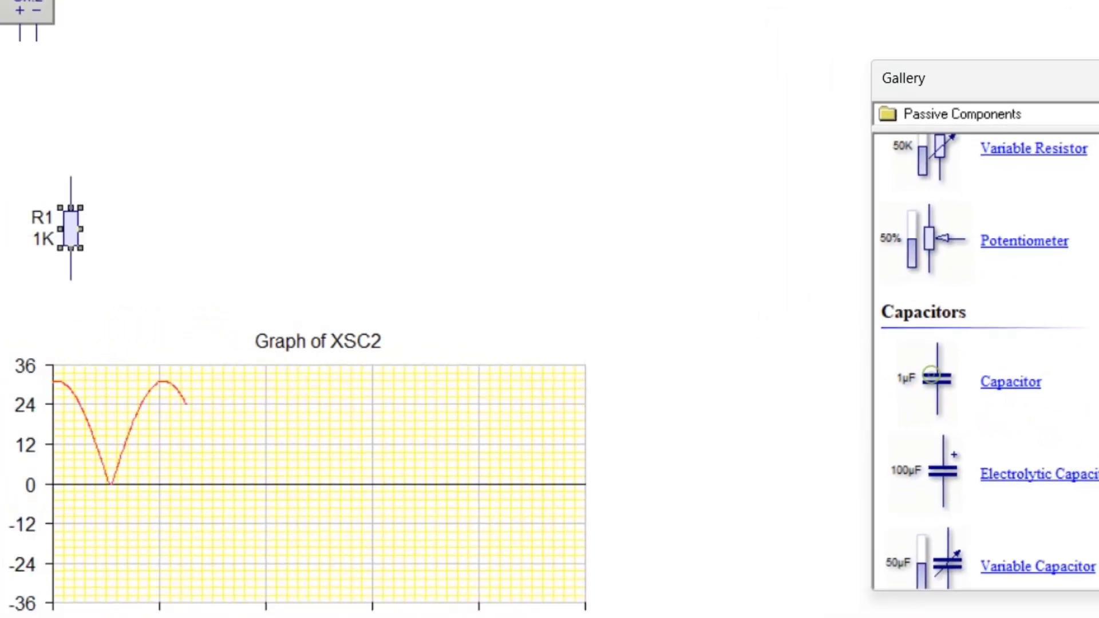
left_click_drag(930, 377, 0, 235)
left_click_drag(402, 285, 394, 288)
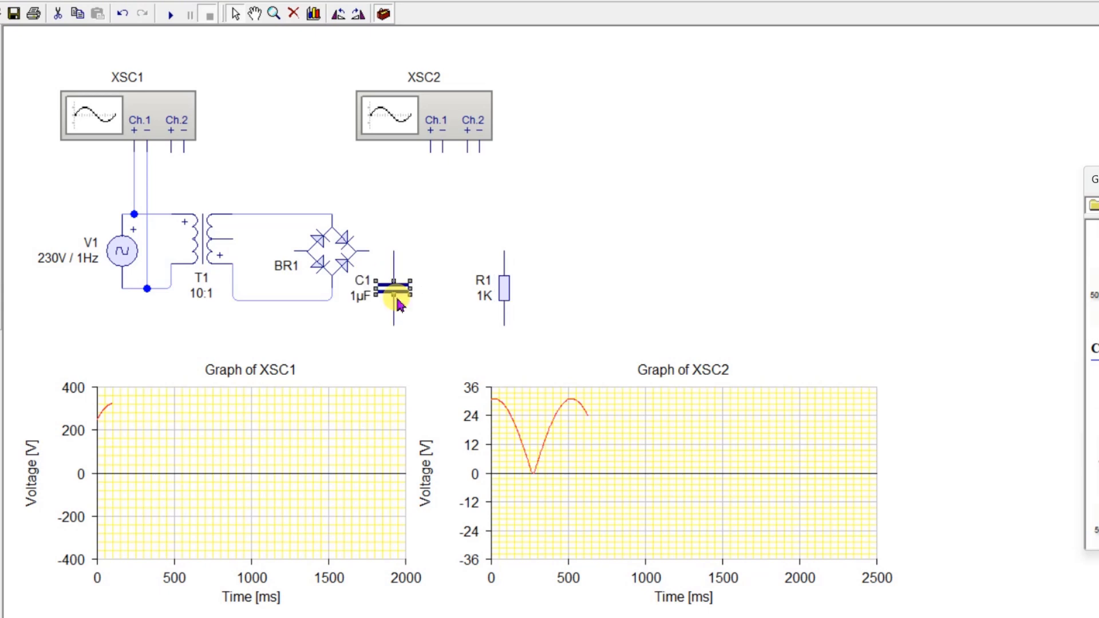
Set the value of capacitor C1 to 2000 µF.
double_click(362, 306)
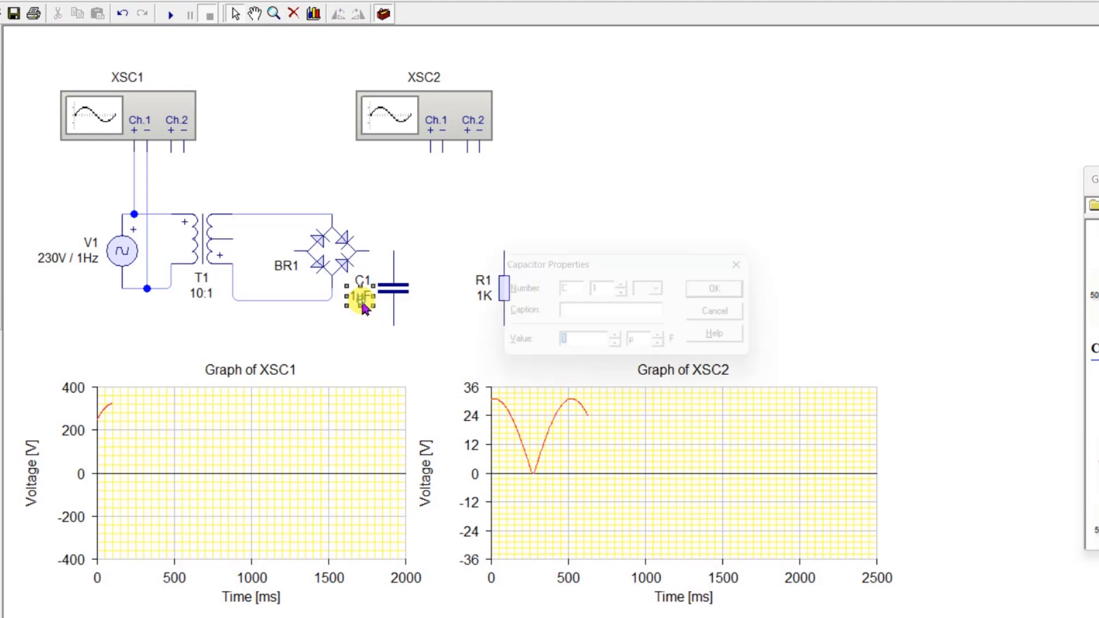
type("2000")
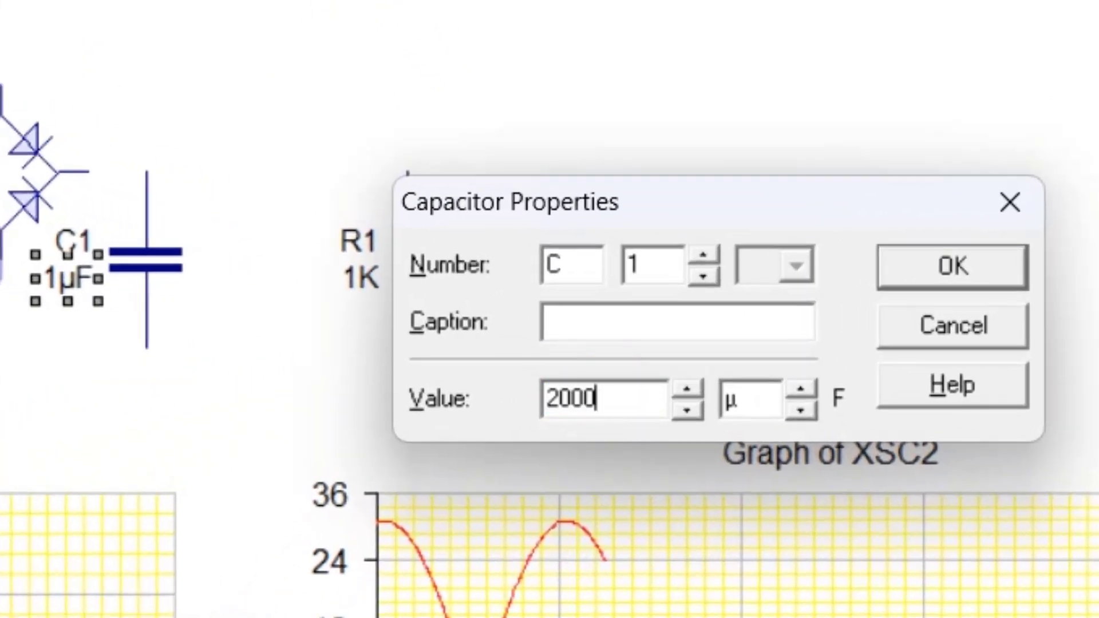
left_click(970, 282)
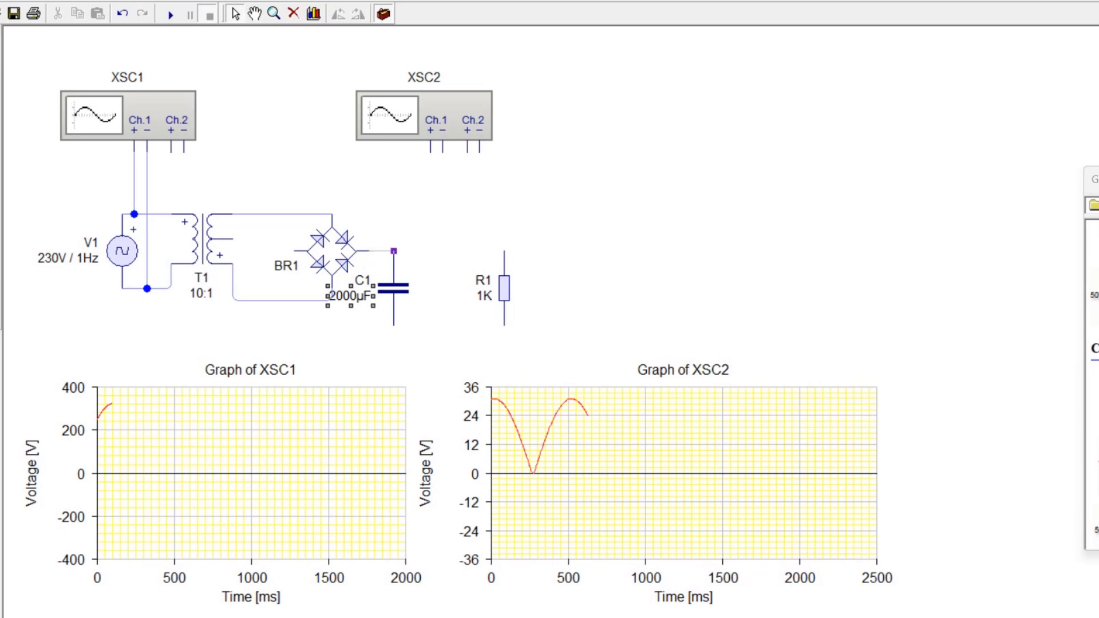
Wire C1 across the two bridge rectifier outputs and connect R1 in parallel with C1.
left_click_drag(393, 251, 393, 251)
left_click_drag(289, 325, 394, 325)
left_click(394, 326)
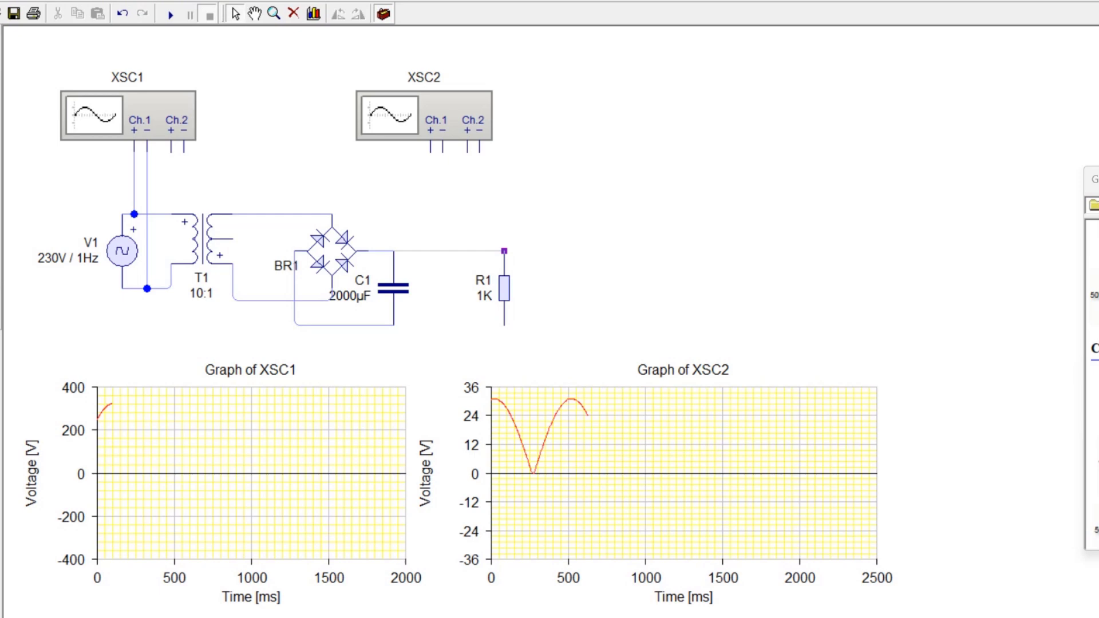
left_click(504, 252)
left_click(394, 325)
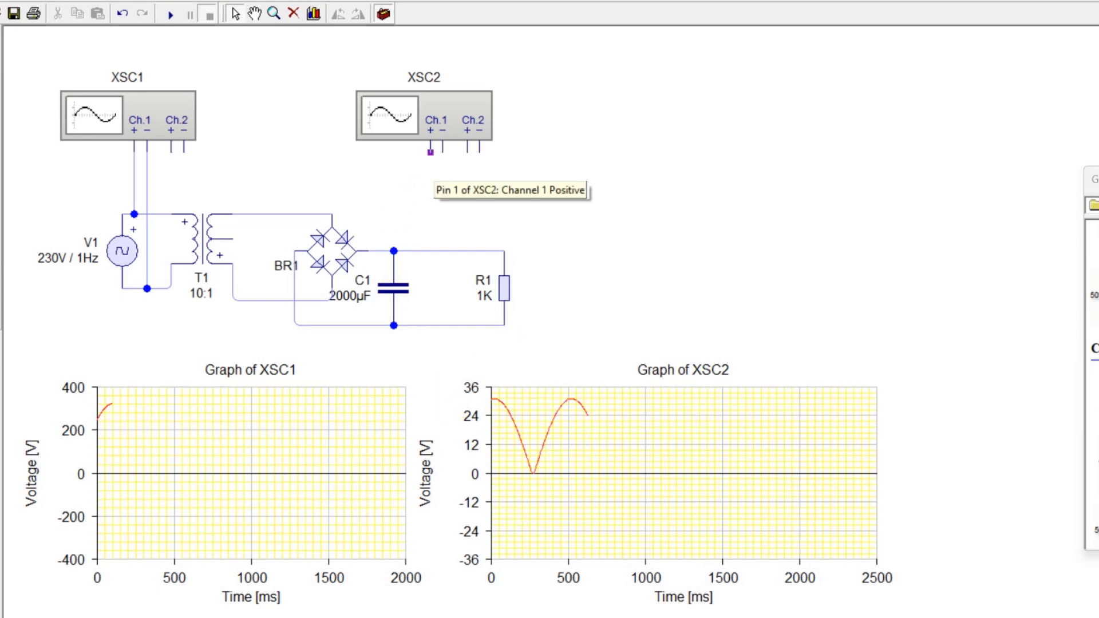
Wire XSC2 Ch.1 positive to the upper C1–R1 wire and Ch.1 negative to the lower one.
left_click(430, 153)
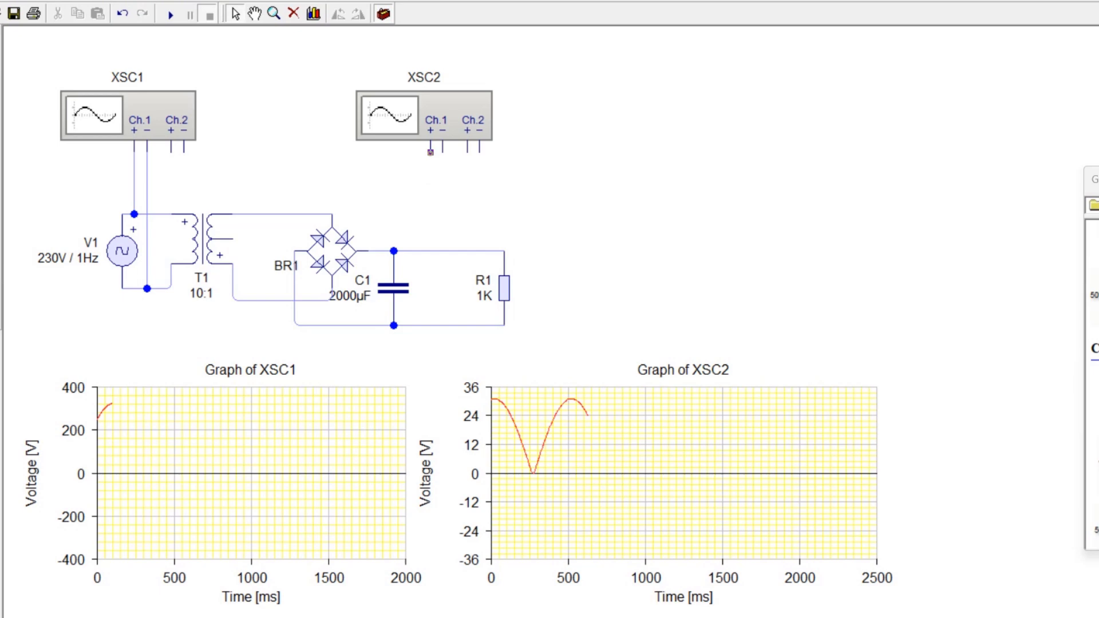
left_click(435, 251)
left_click(442, 324)
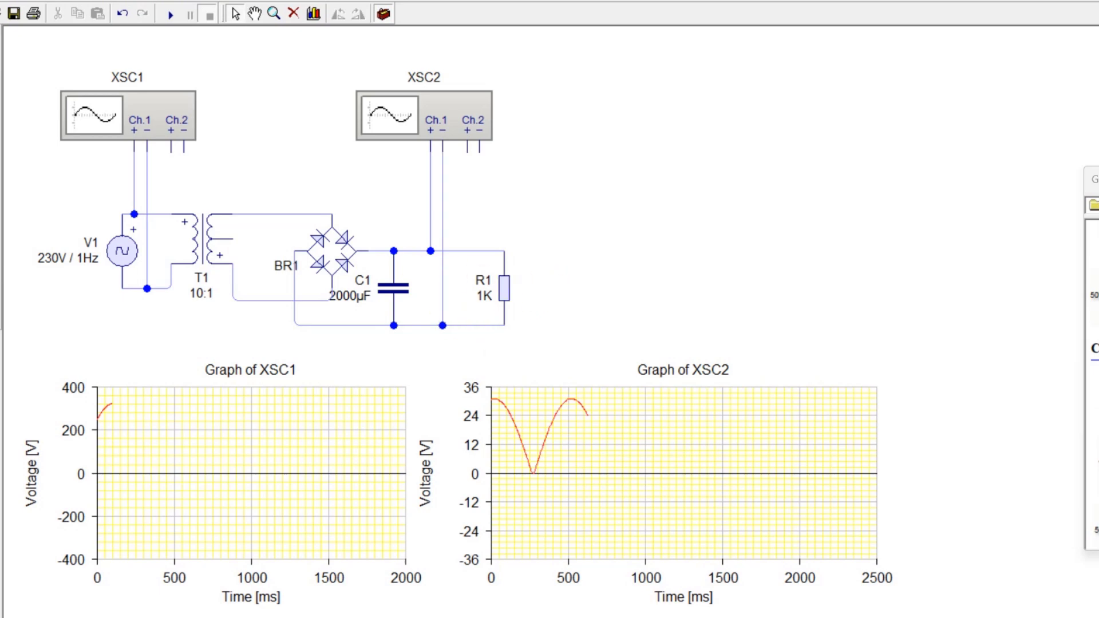
Run the simulation to examine the capacitor-filtered output on the XSC2 graph, and stop it.
left_click(171, 17)
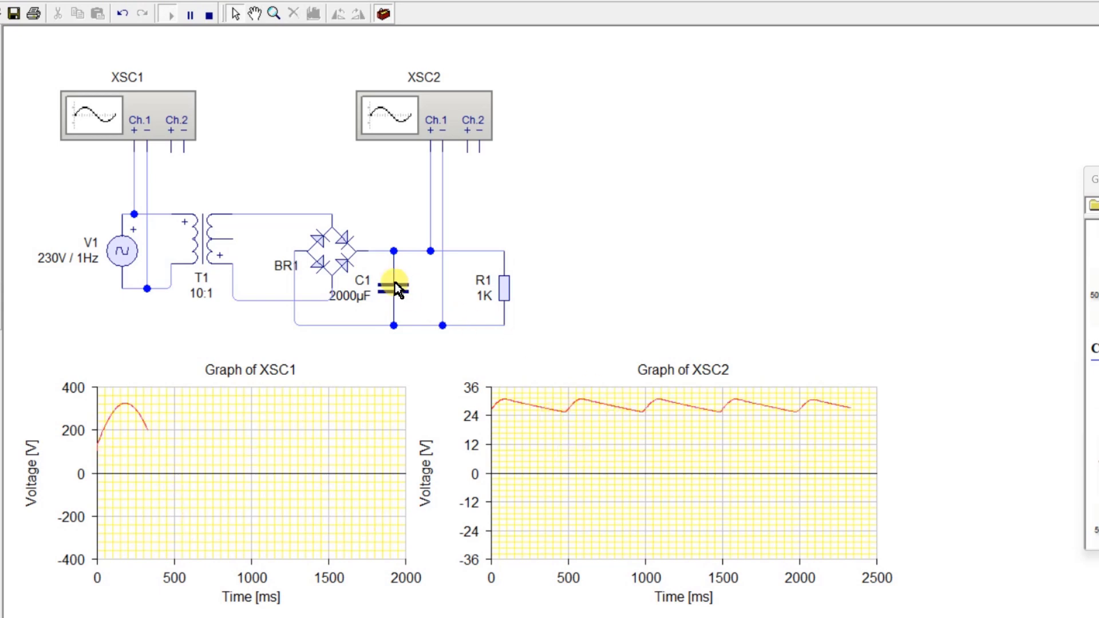
mouse_move(399, 289)
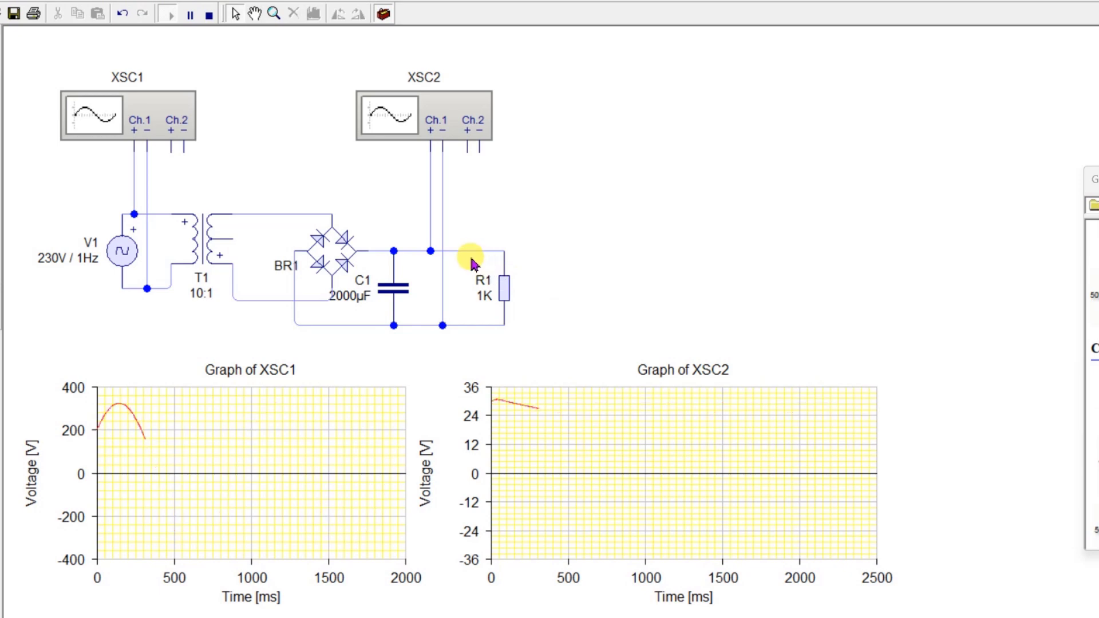
mouse_move(482, 255)
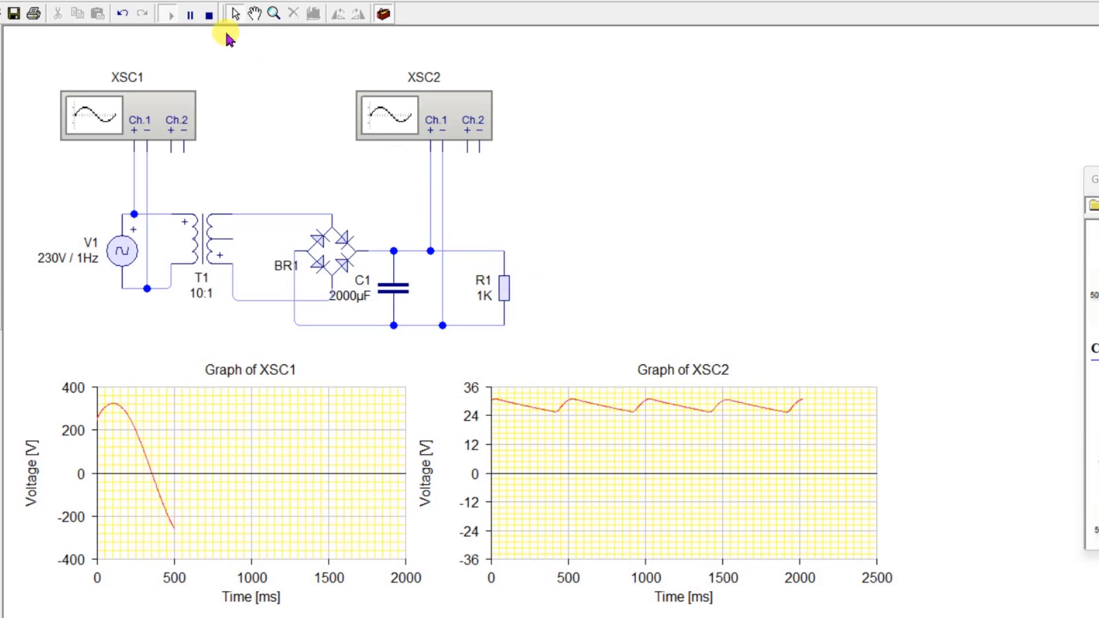
left_click(209, 15)
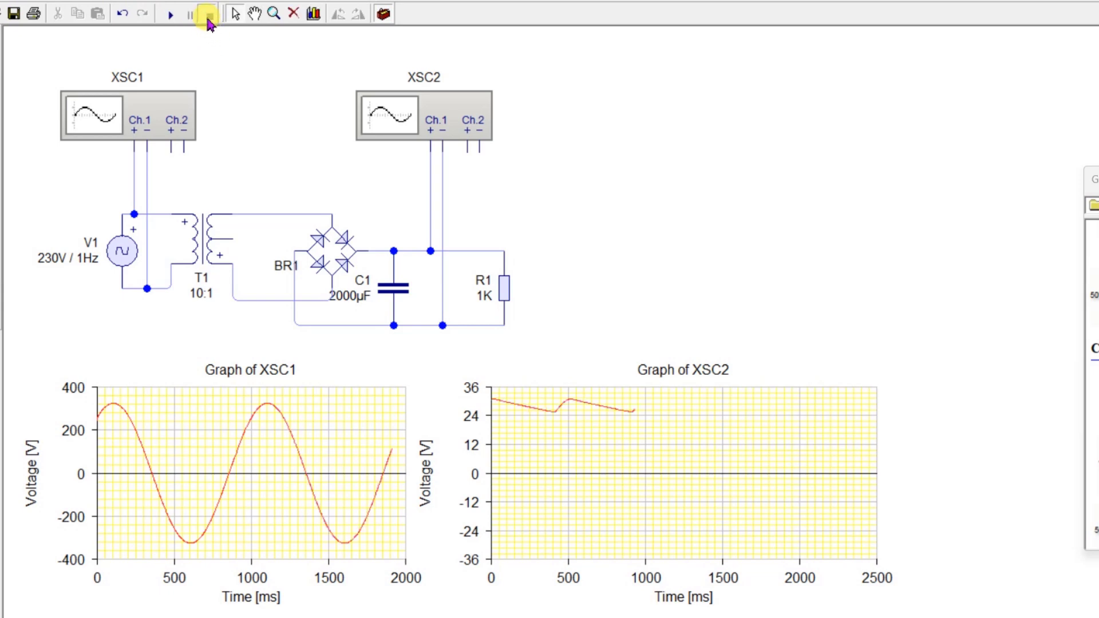
Delete both XSC2 Ch.1 wires and the upper wire between C1 and R1.
left_click(431, 207)
key("Delete")
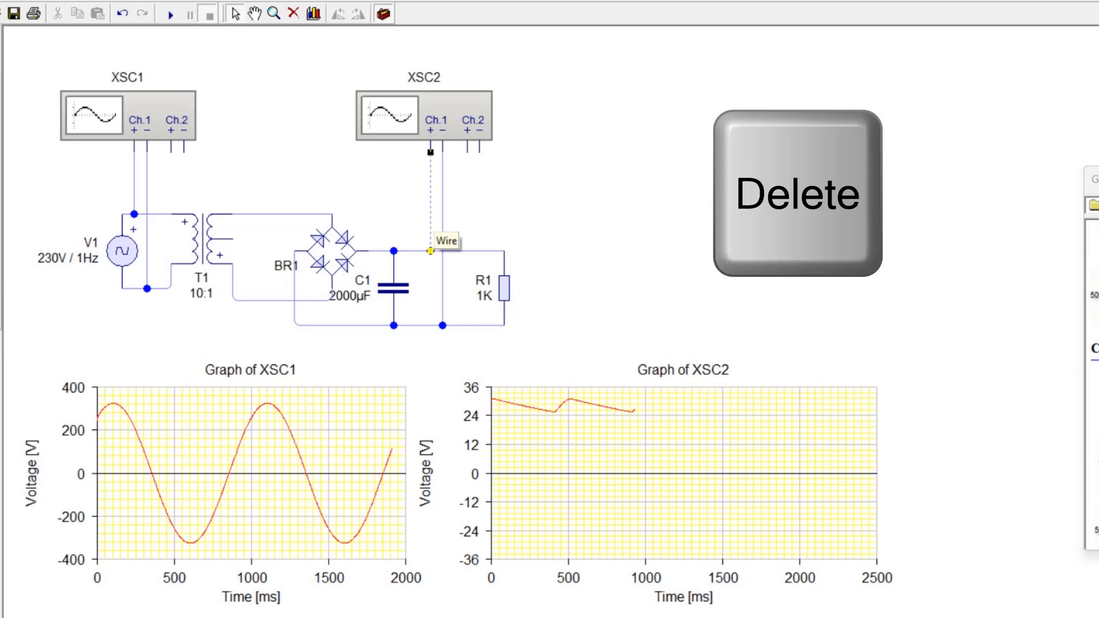
left_click(443, 209)
key("Delete")
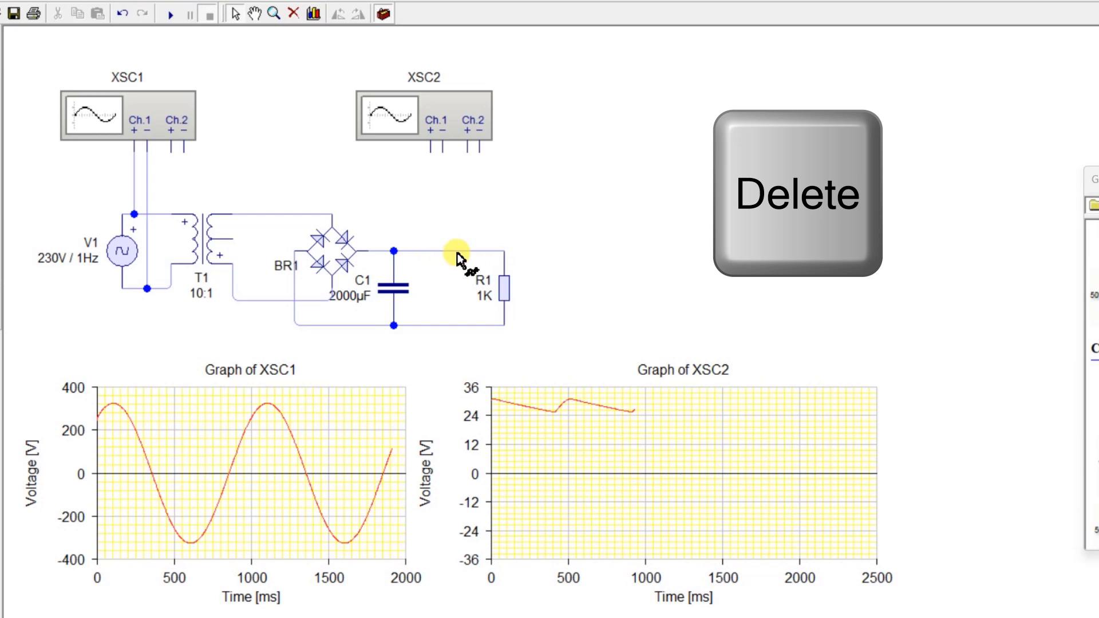
left_click(444, 252)
key("Delete")
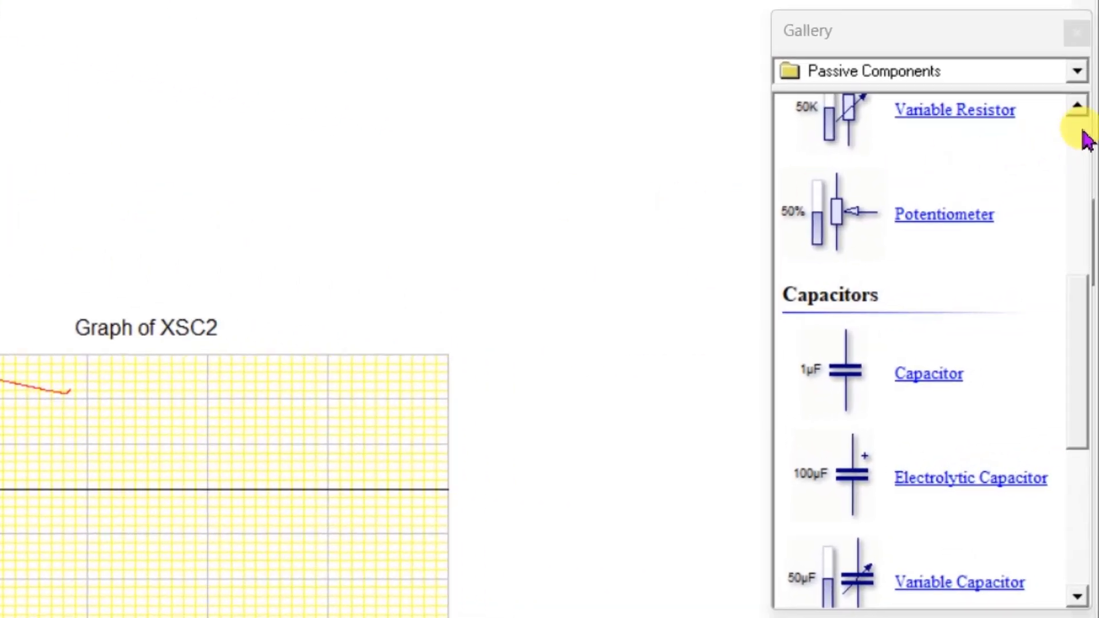
Place a voltage regulator from the Power Supplies components between C1 and R1, level with the bridge rectifier's output.
left_click(1077, 71)
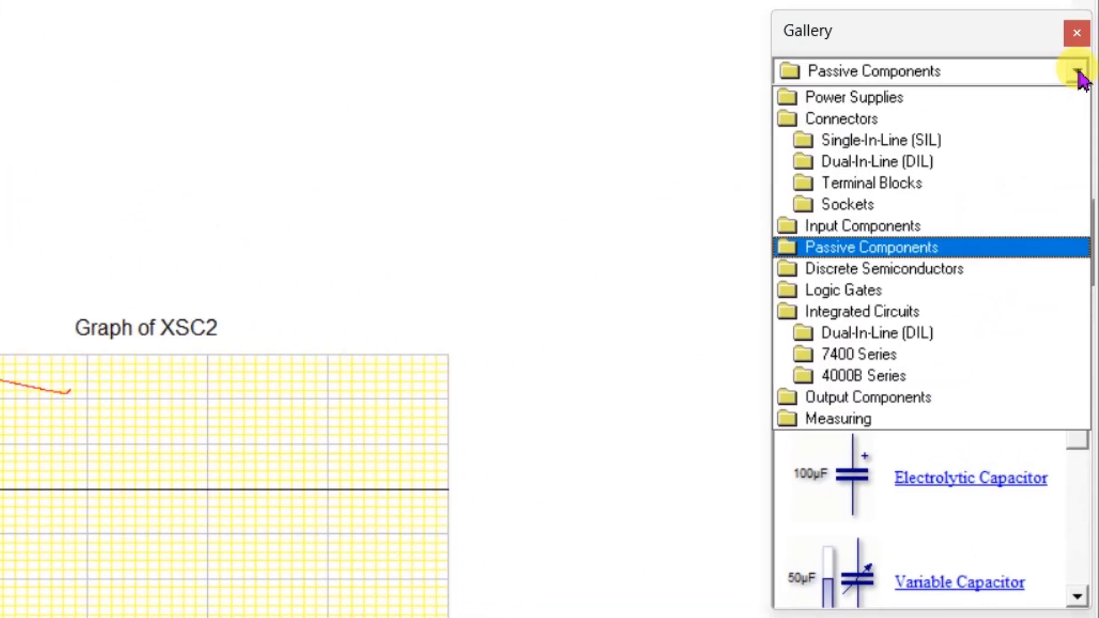
left_click(874, 97)
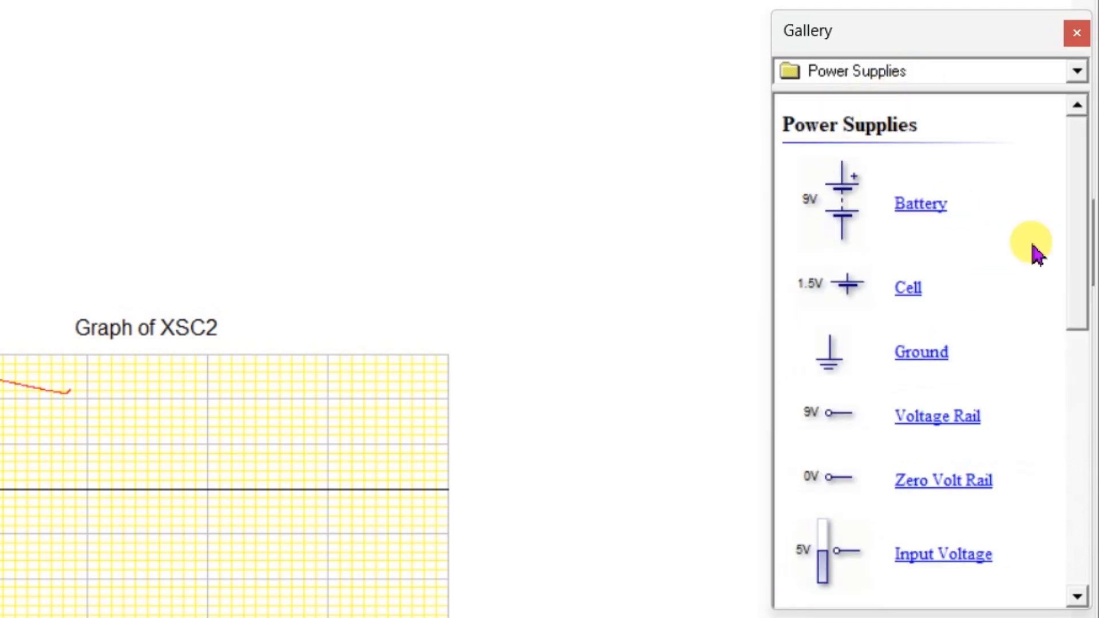
left_click_drag(1082, 198, 1086, 528)
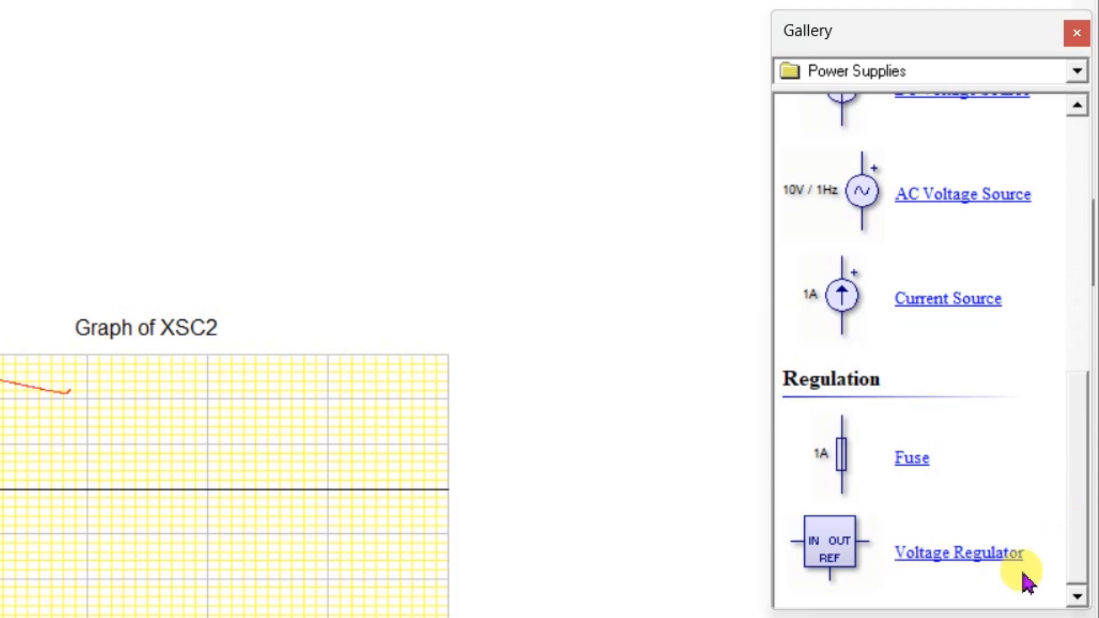
left_click_drag(825, 562, 0, 215)
left_click_drag(403, 282, 396, 254)
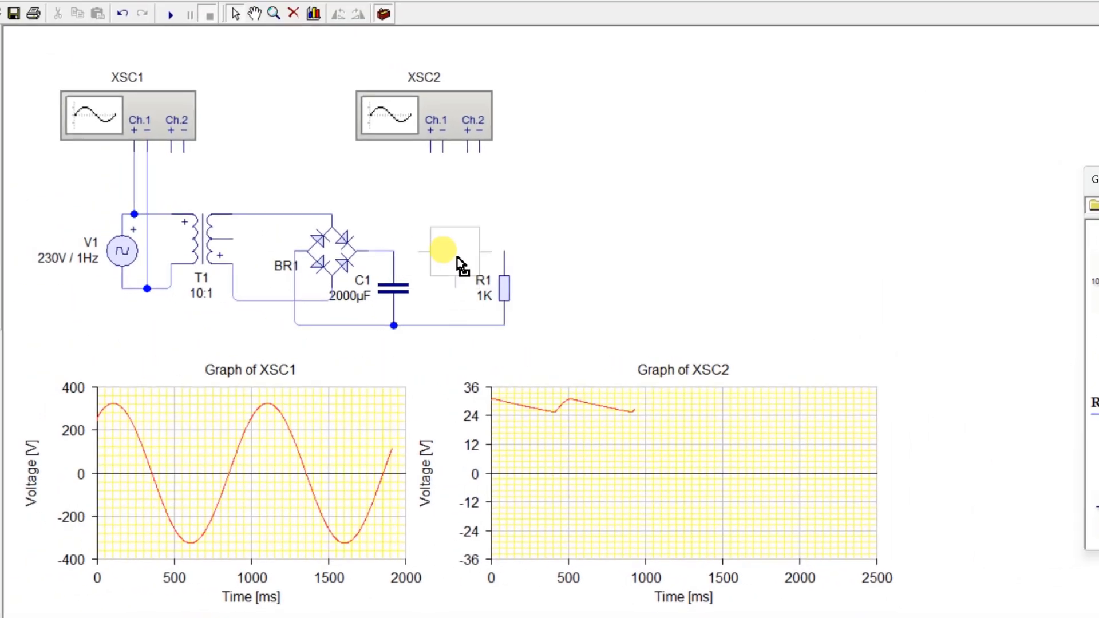
left_click_drag(455, 256, 455, 257)
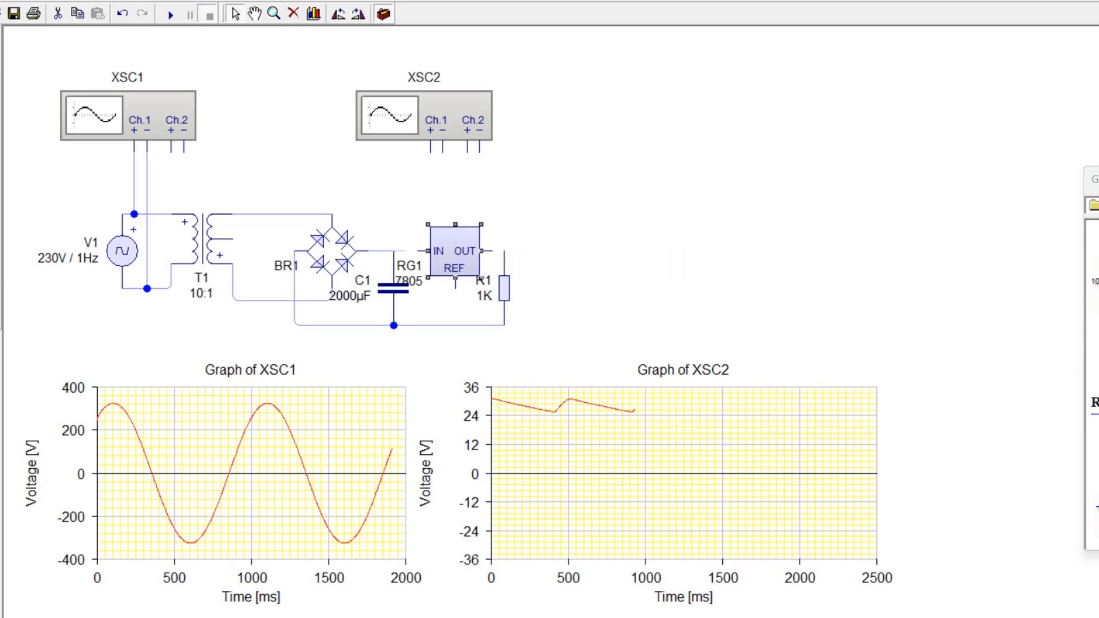
Wire the regulator's IN to the top of C1, OUT to the top of R1, and REF to the lower wire.
left_click(480, 279)
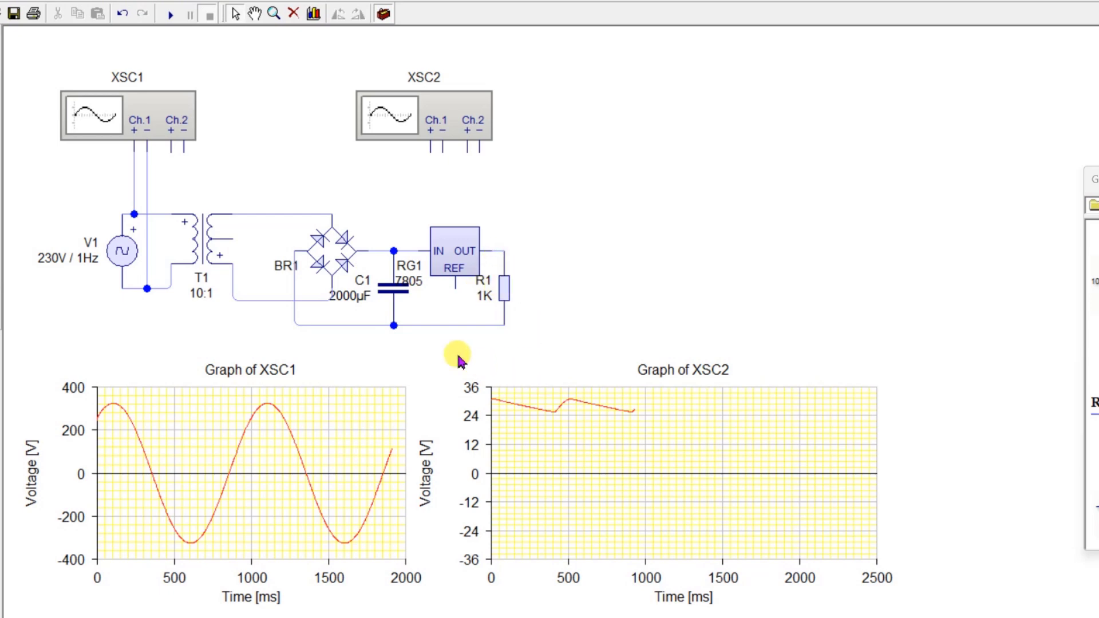
left_click(455, 288)
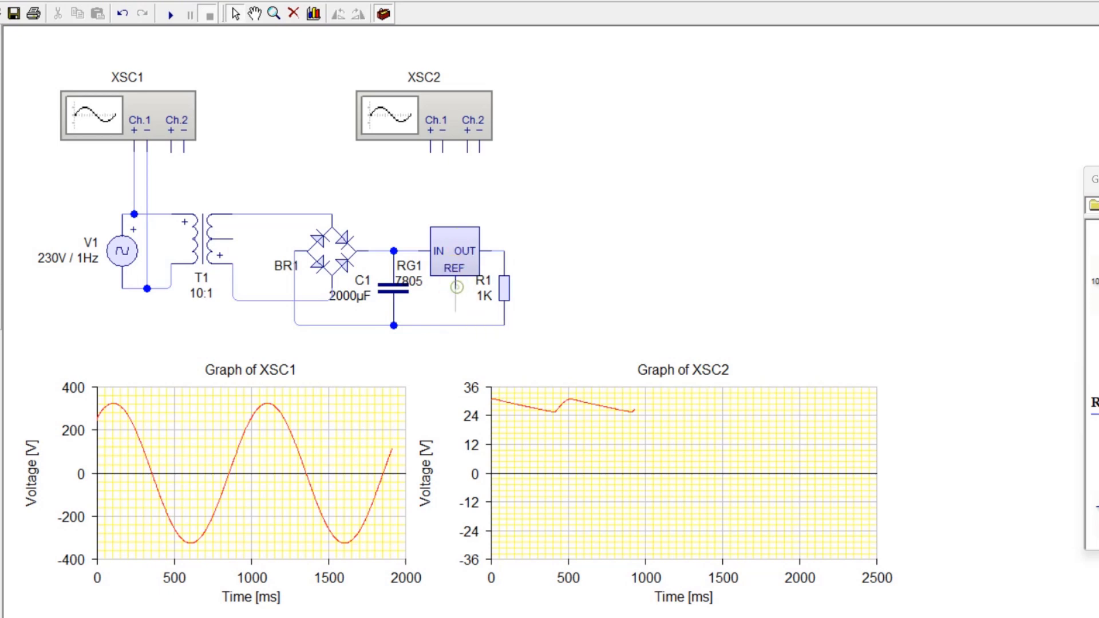
left_click(458, 325)
Wire XSC2 Ch.1 positive to the regulator's input, Ch.2 positive to its output, and both negatives to the lower wire.
left_click(470, 152)
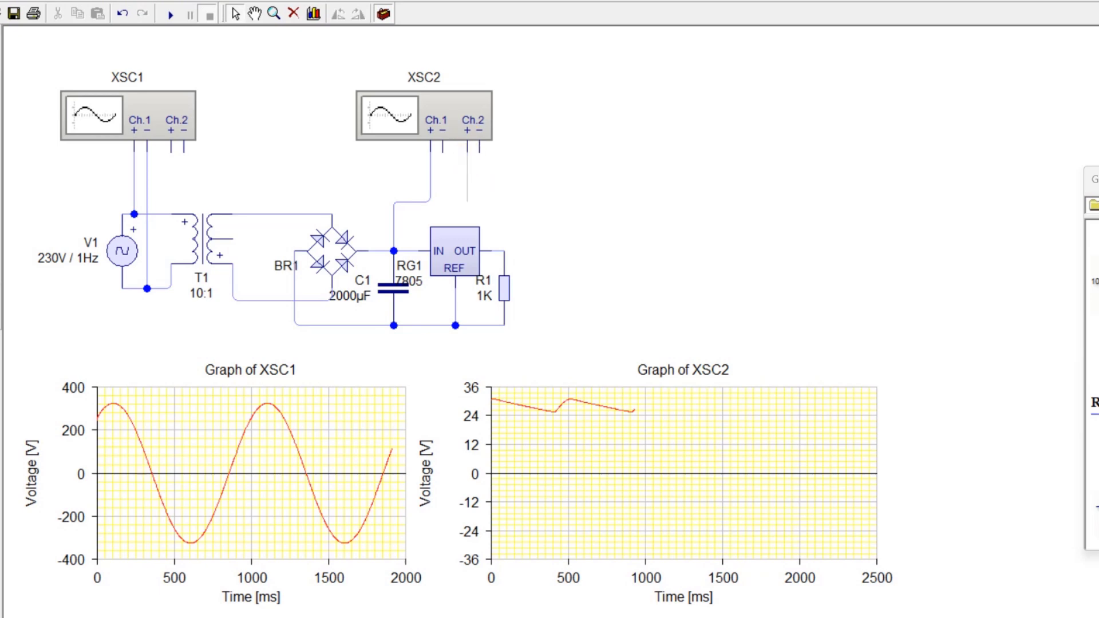
left_click(467, 200)
left_click(504, 249)
left_click(480, 176)
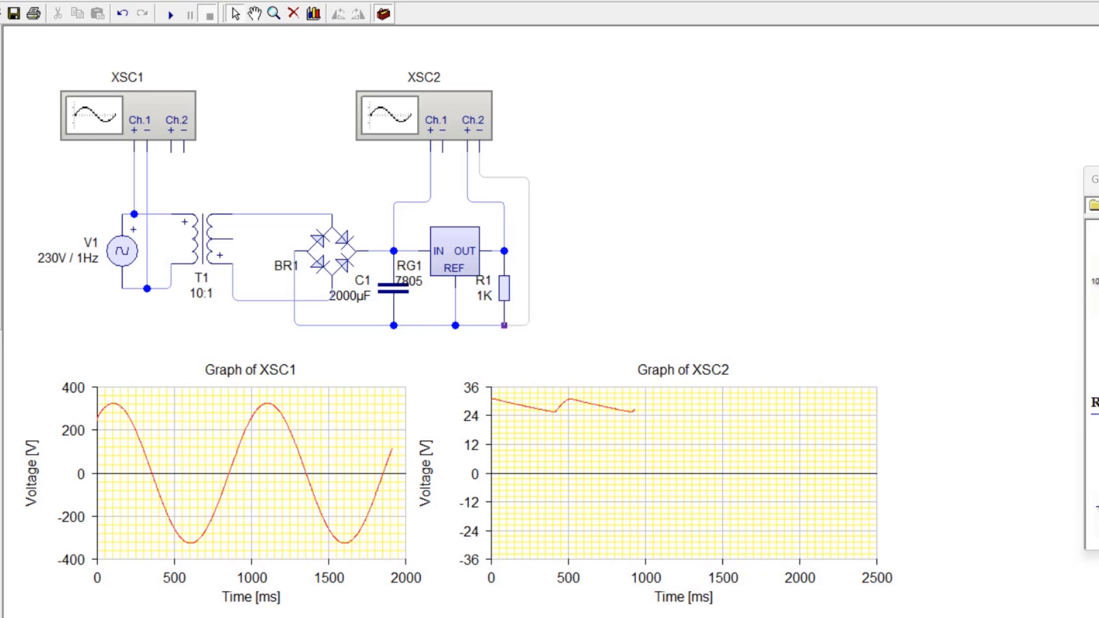
left_click(504, 326)
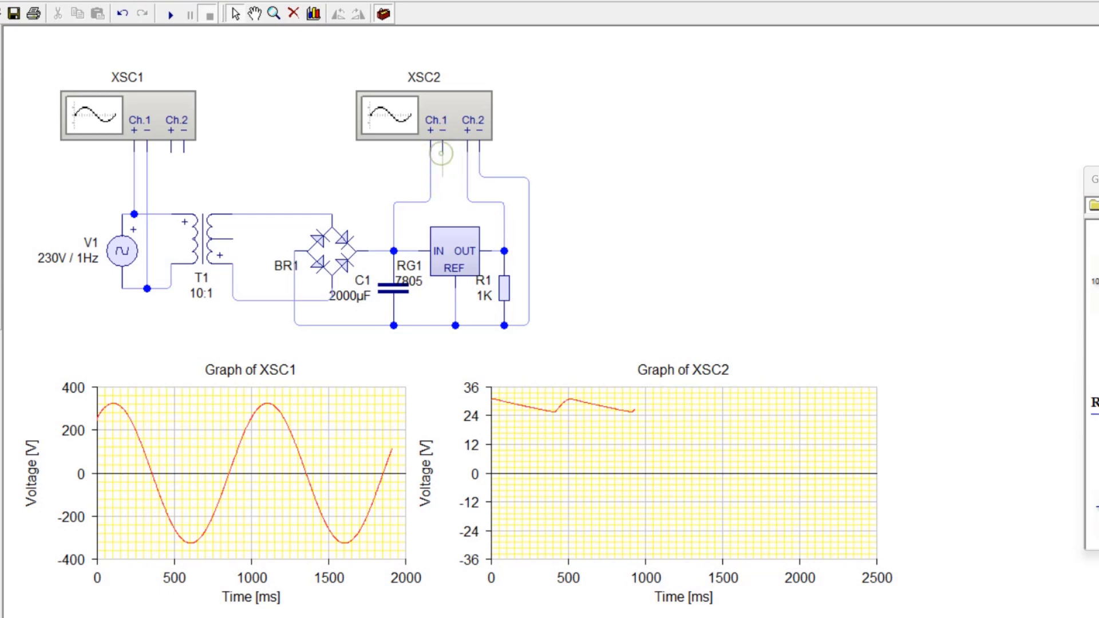
left_click(460, 166)
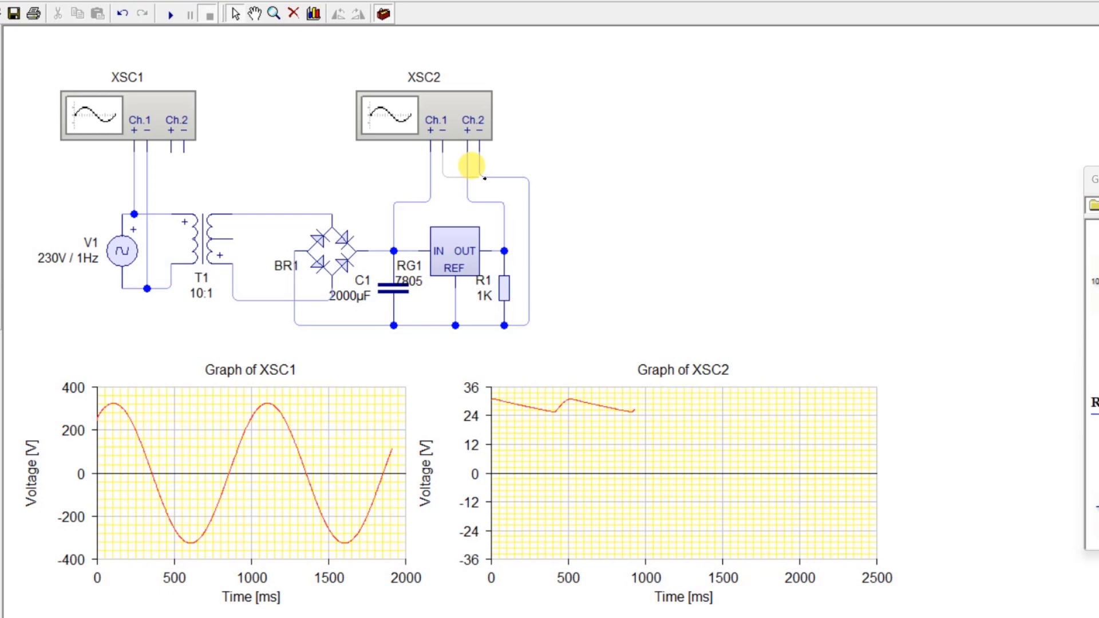
left_click(480, 178)
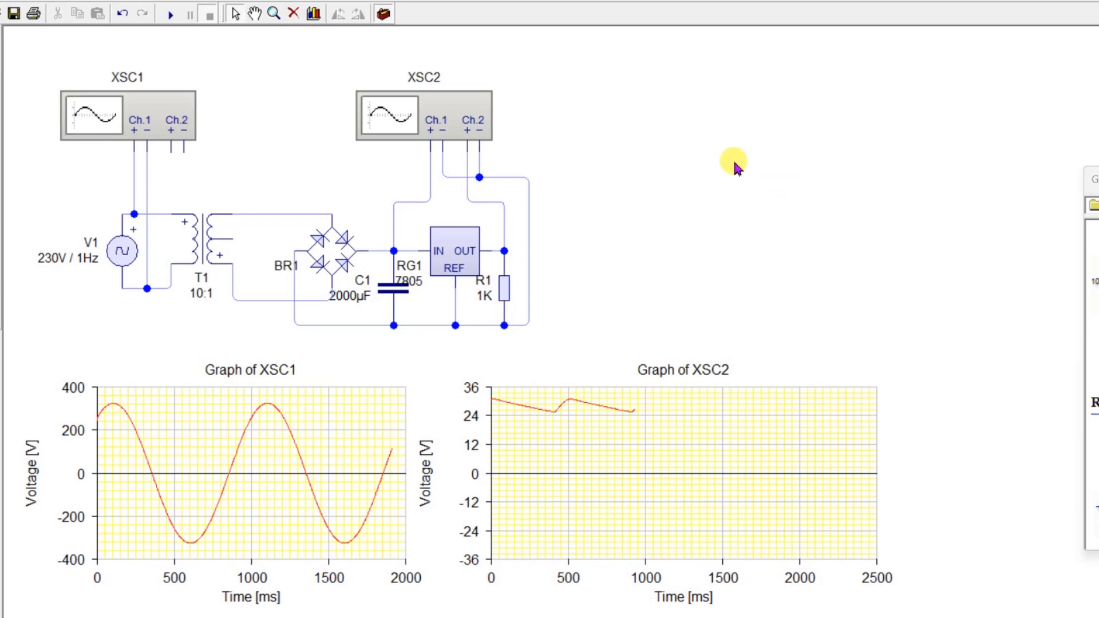
Run the simulation to compare the regulator's input and output on the XSC2 graph, and stop it.
left_click(170, 16)
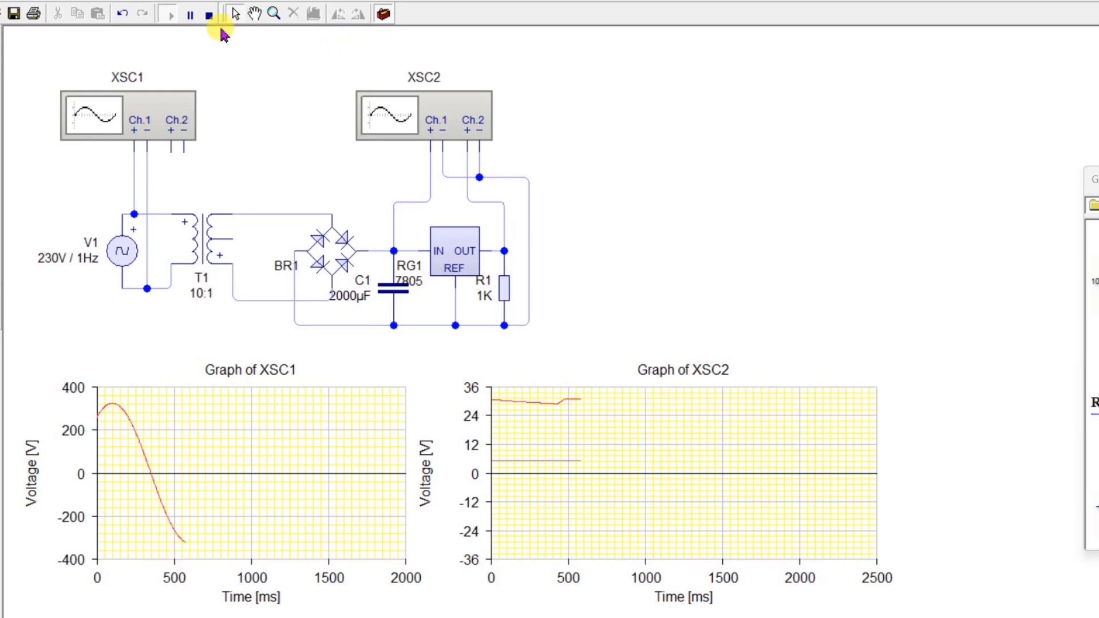
left_click(210, 16)
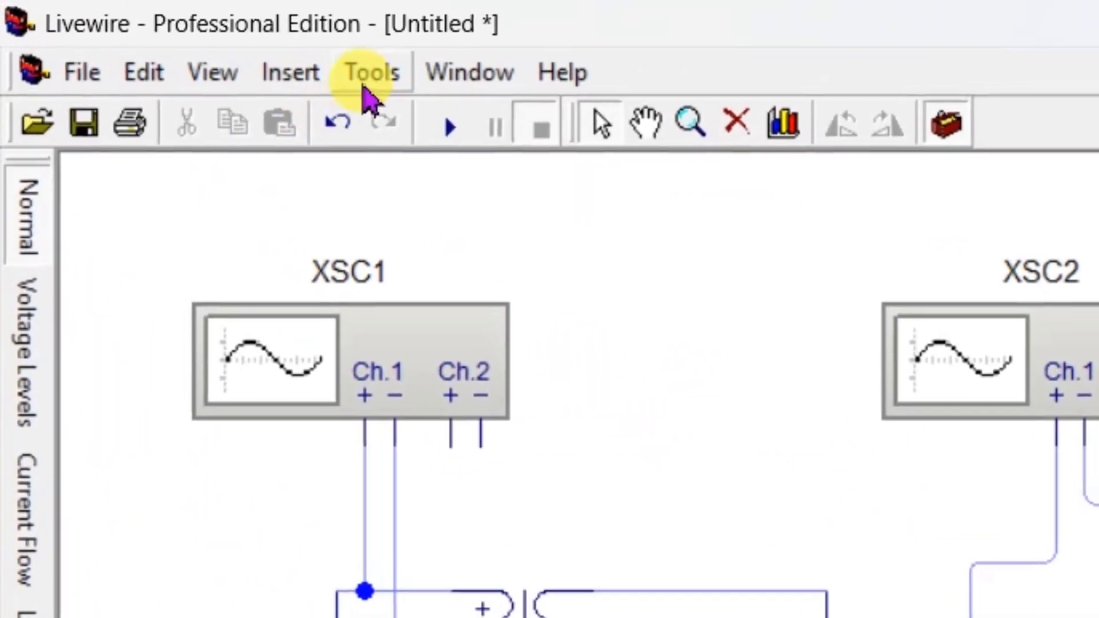
Convert the design to a printed circuit board, letting Livewire specify the options, and accept the completed automatic routing.
left_click(369, 77)
mouse_move(389, 217)
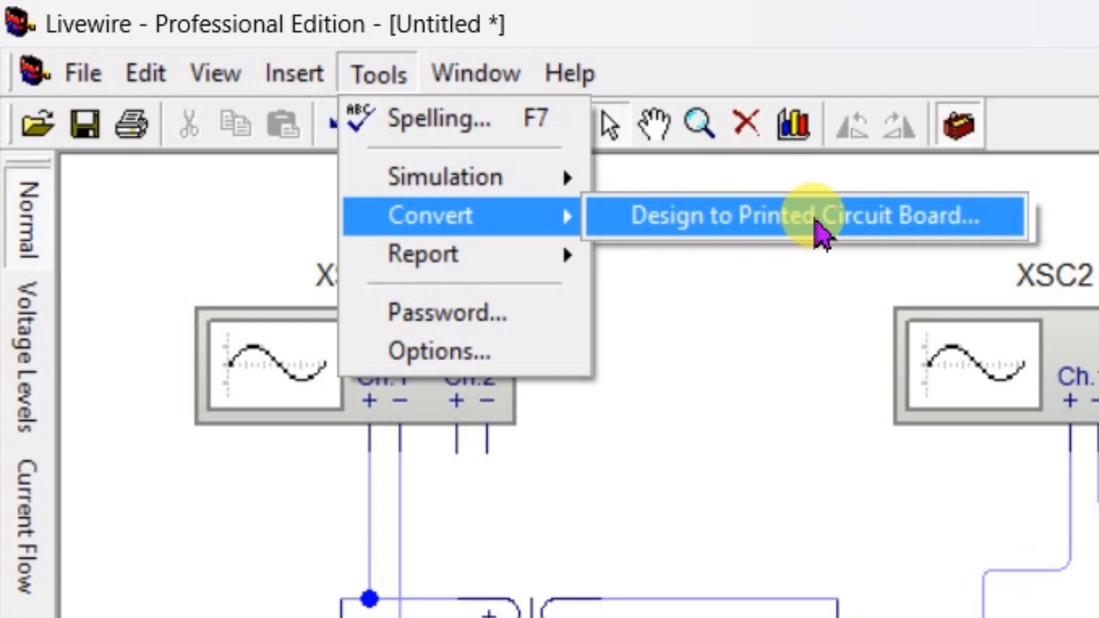
left_click(815, 218)
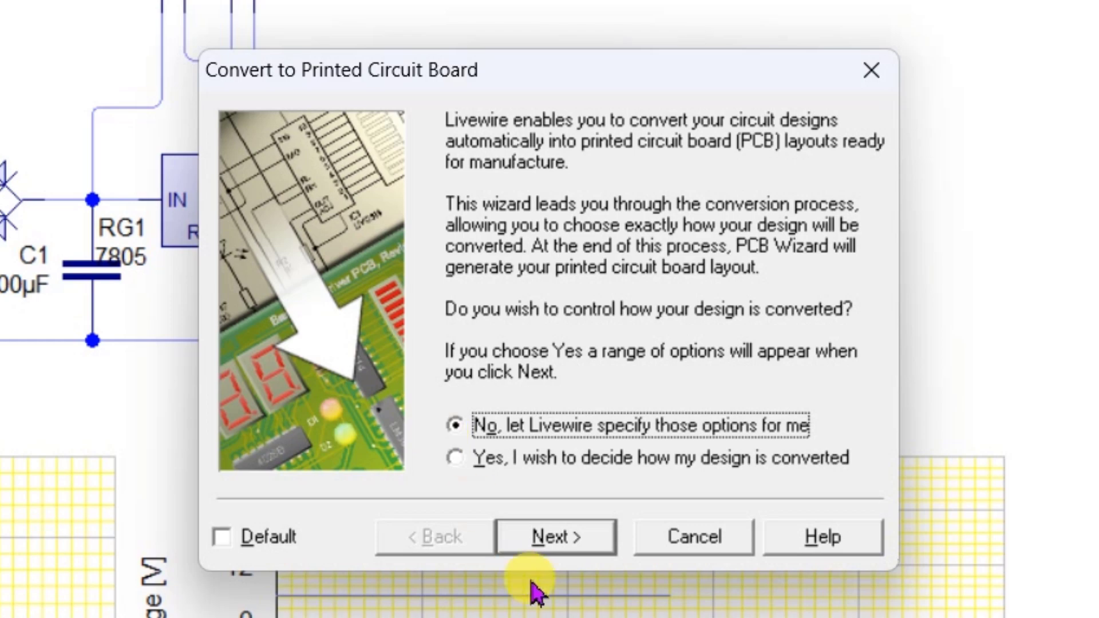
left_click(561, 549)
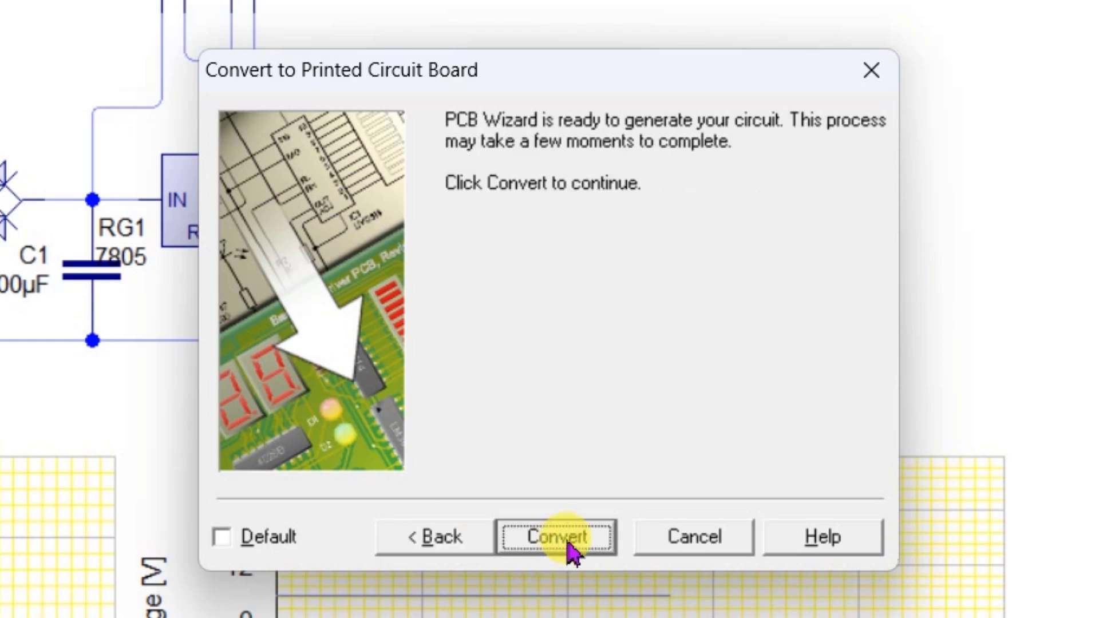
left_click(573, 551)
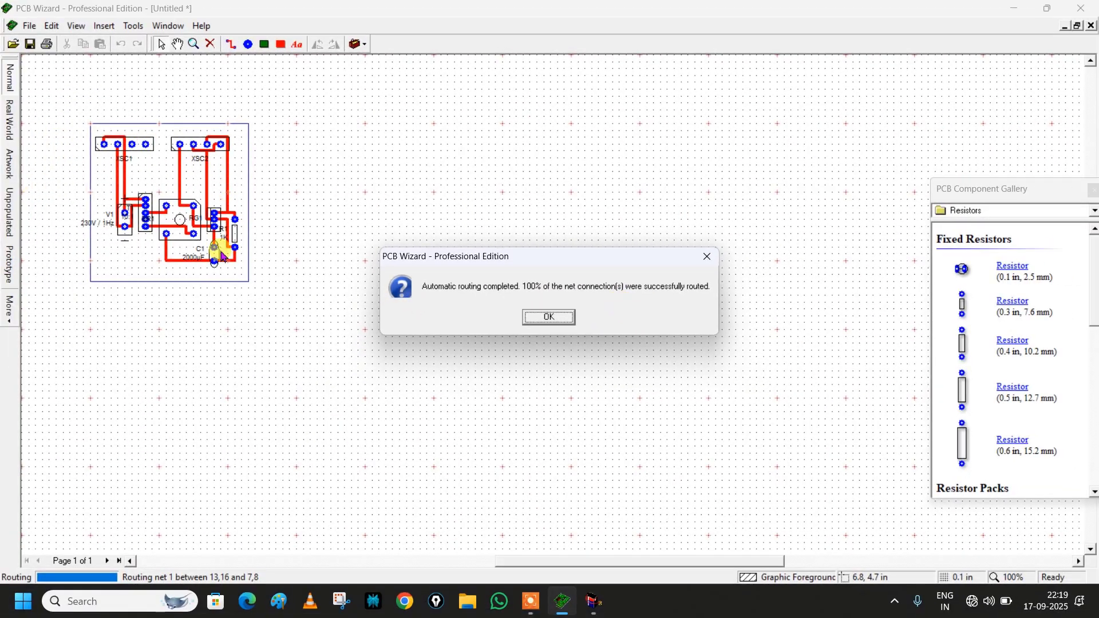
left_click(545, 319)
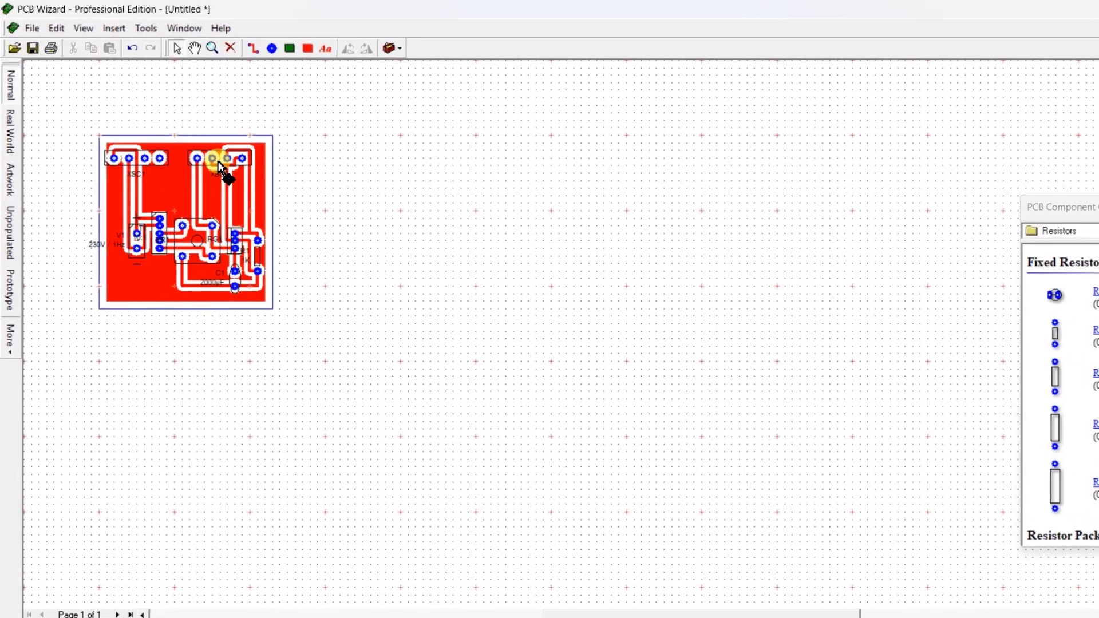
View the board layout in the Real World, Artwork, Unpopulated and Prototype styles.
left_click(221, 187)
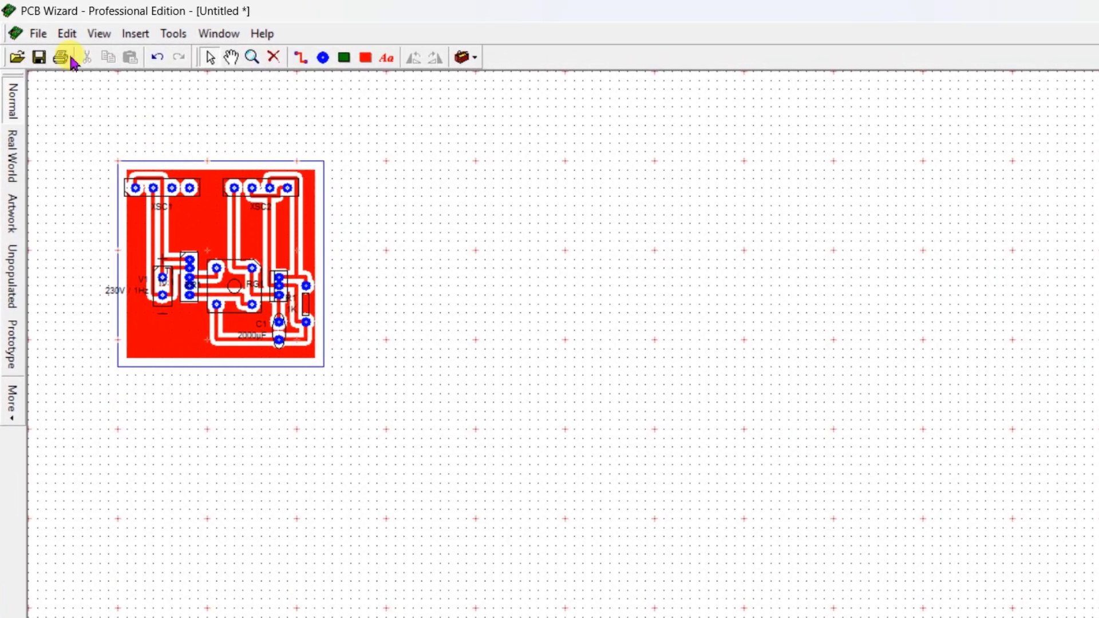
left_click(12, 155)
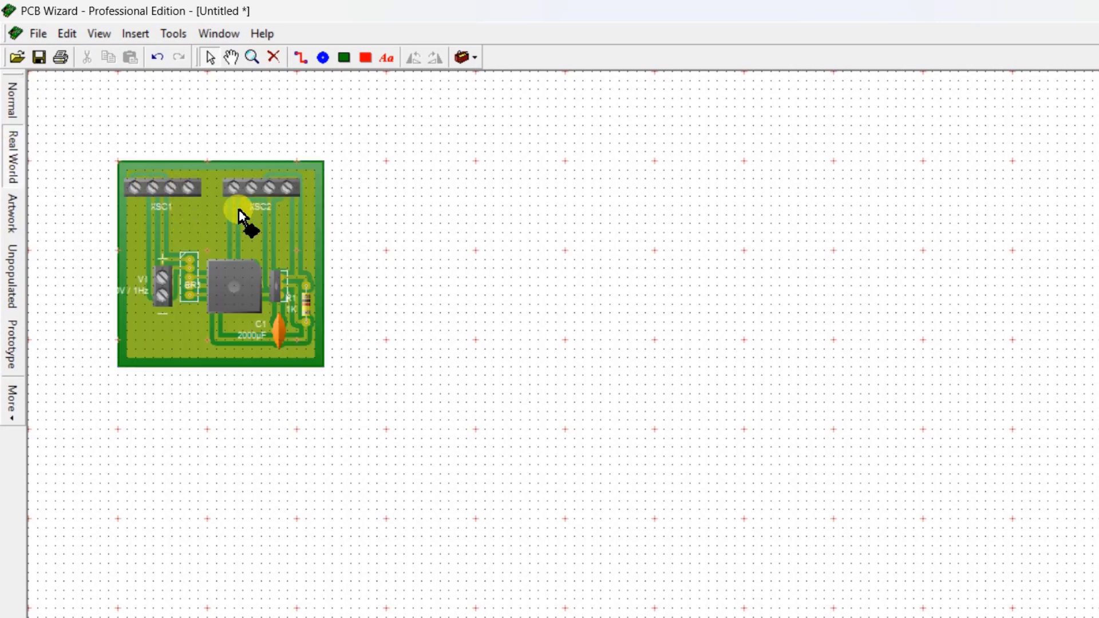
left_click(13, 211)
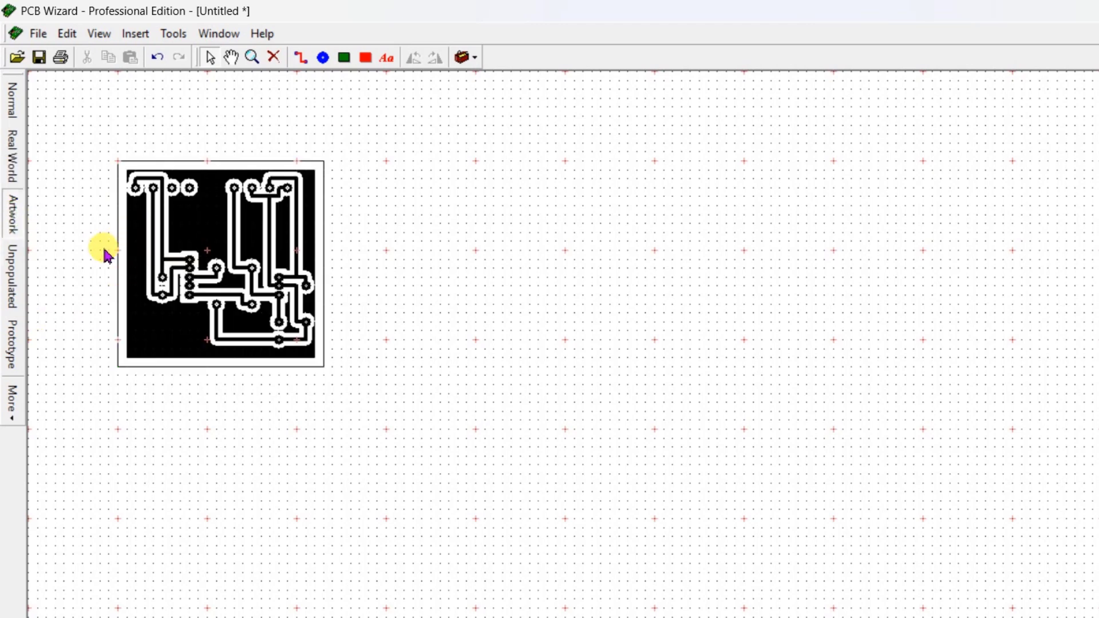
left_click(13, 281)
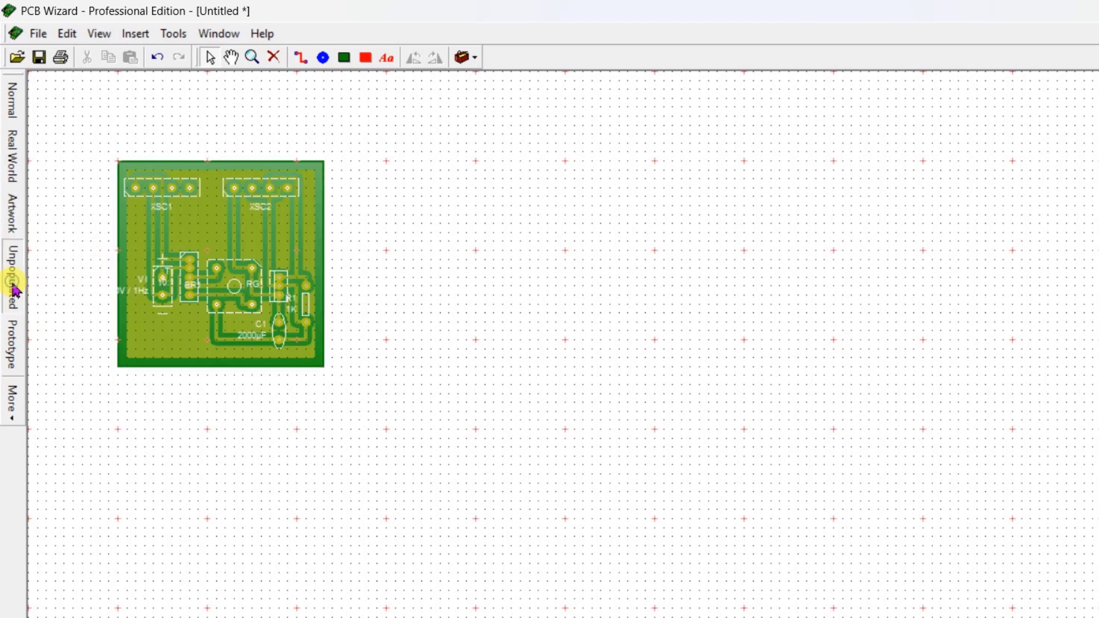
left_click(13, 344)
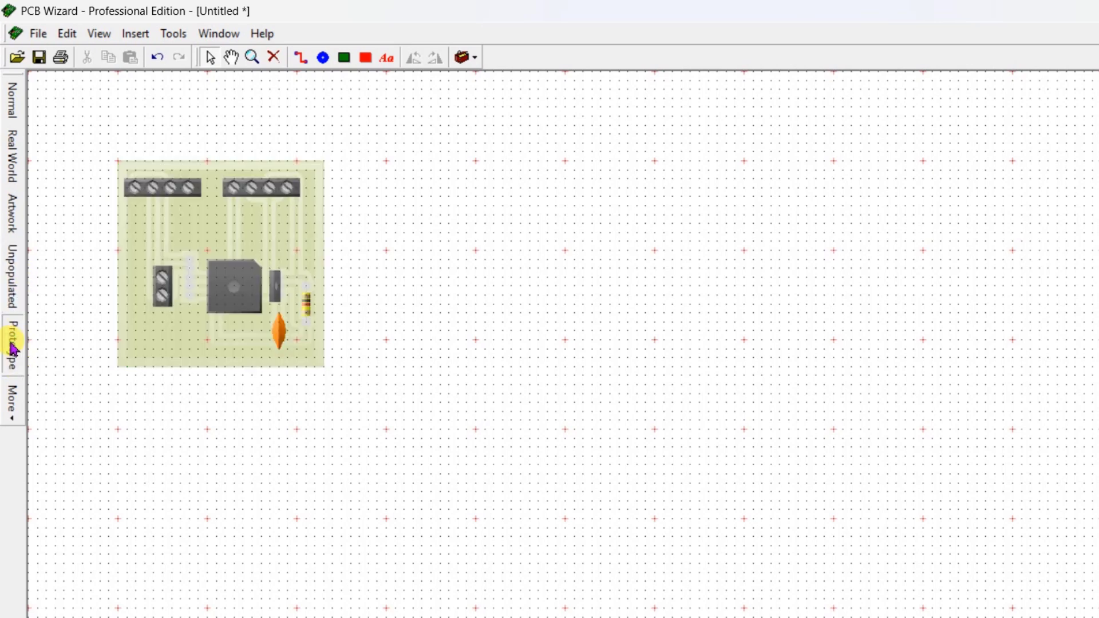
View the board in the Solder Side Artwork, Component Side Artwork, Silk Screen Artwork and Classic styles.
left_click(13, 404)
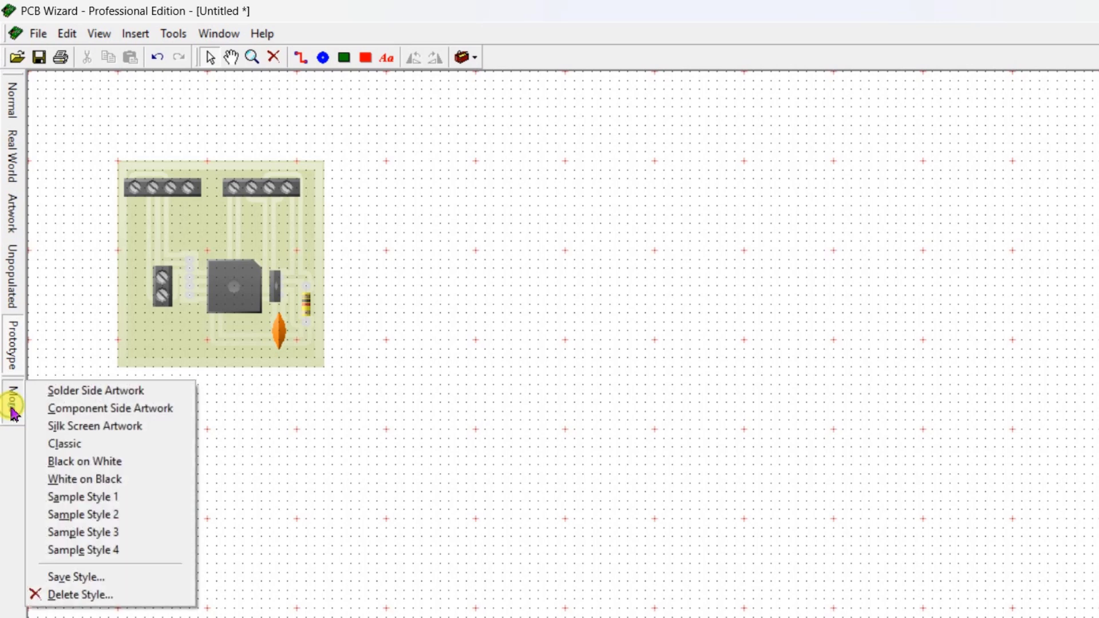
left_click(116, 395)
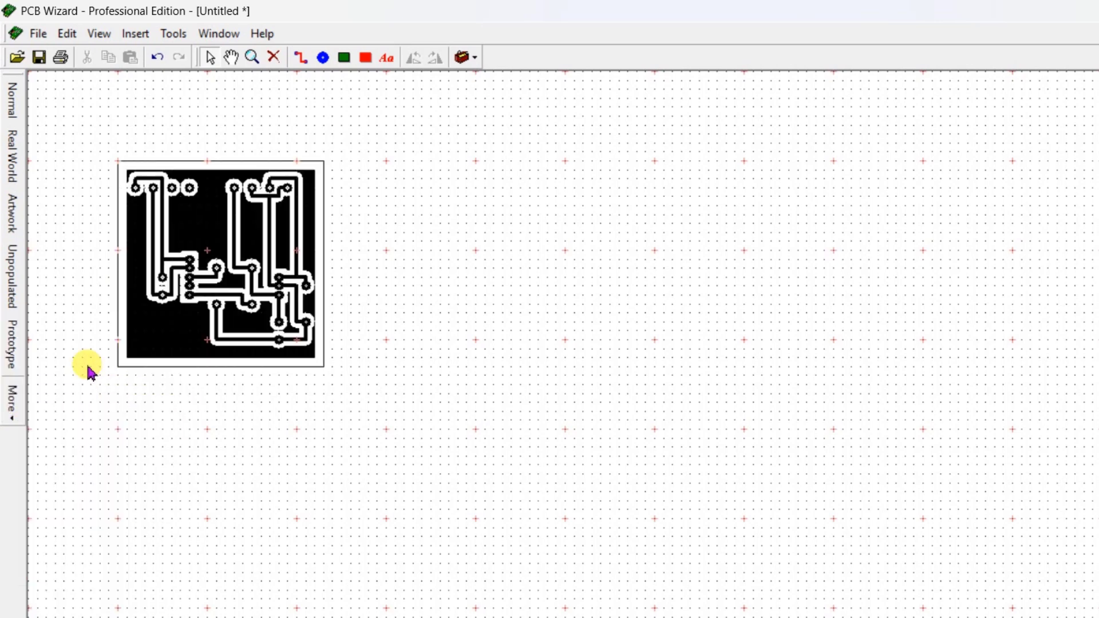
left_click(15, 407)
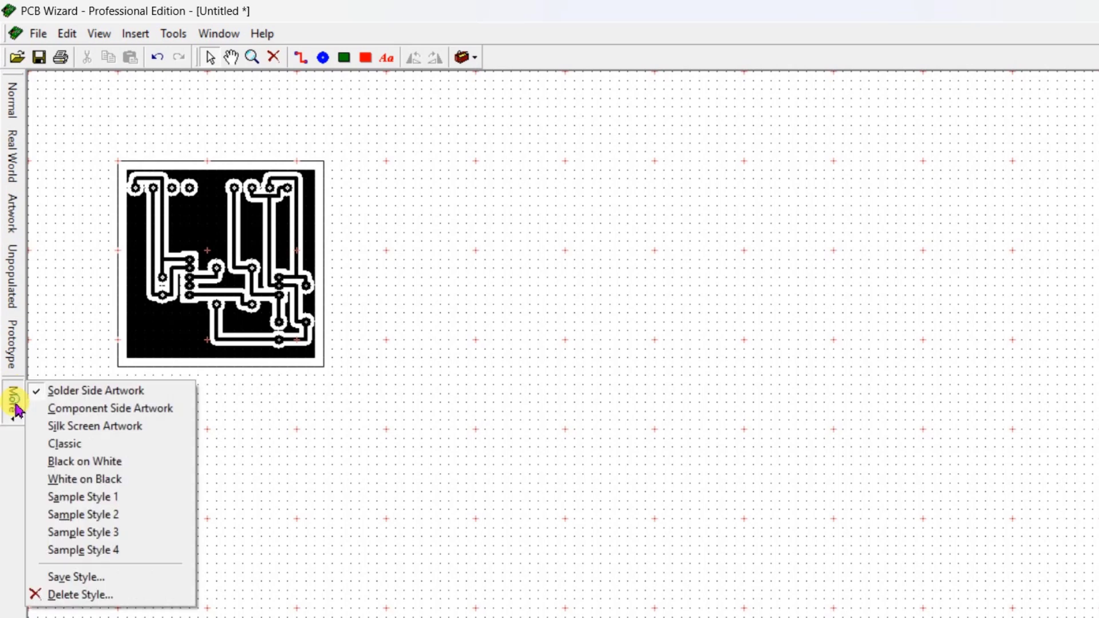
left_click(80, 416)
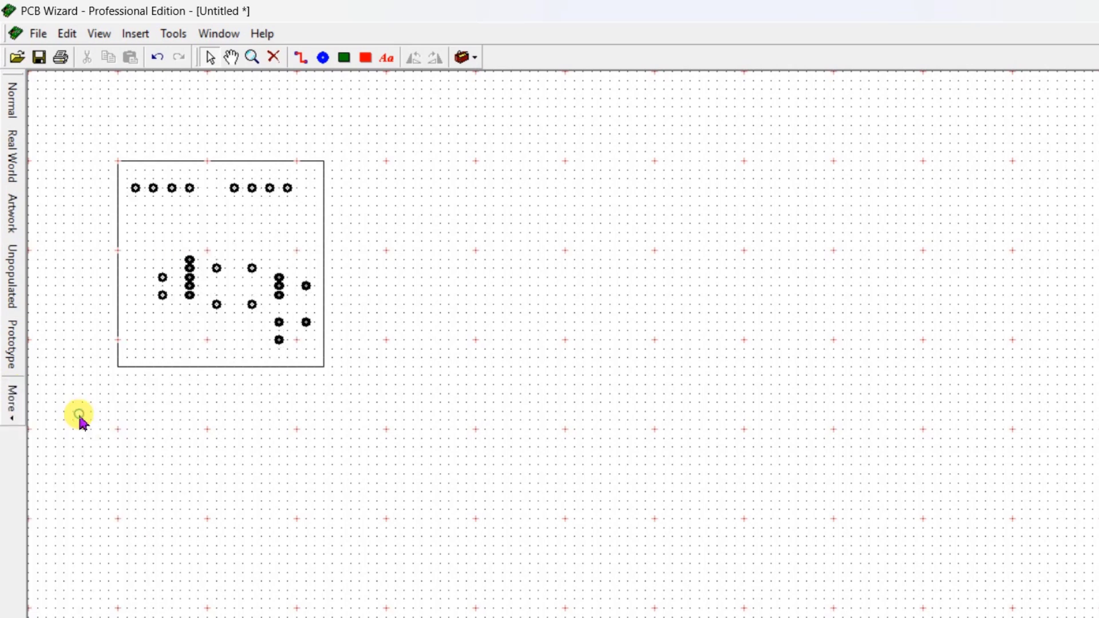
left_click(14, 409)
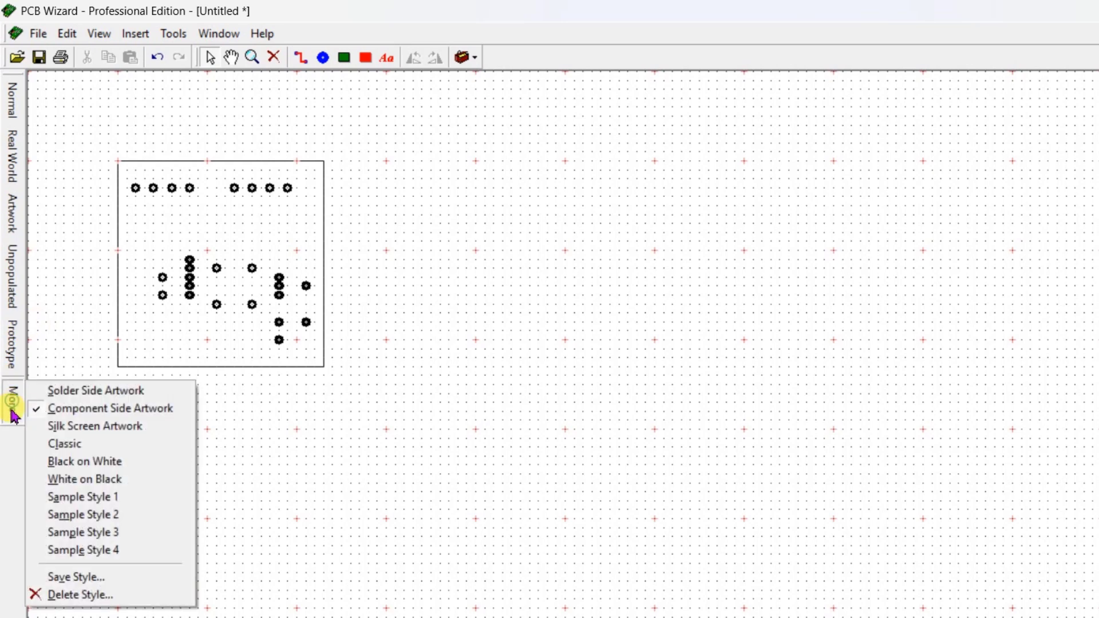
left_click(67, 426)
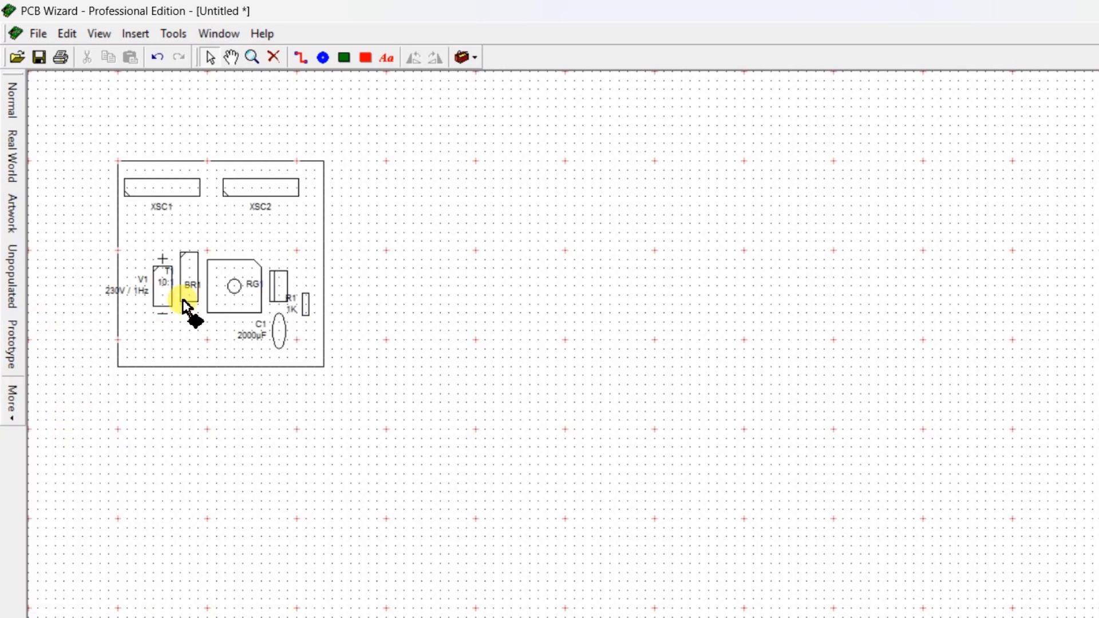
left_click(13, 408)
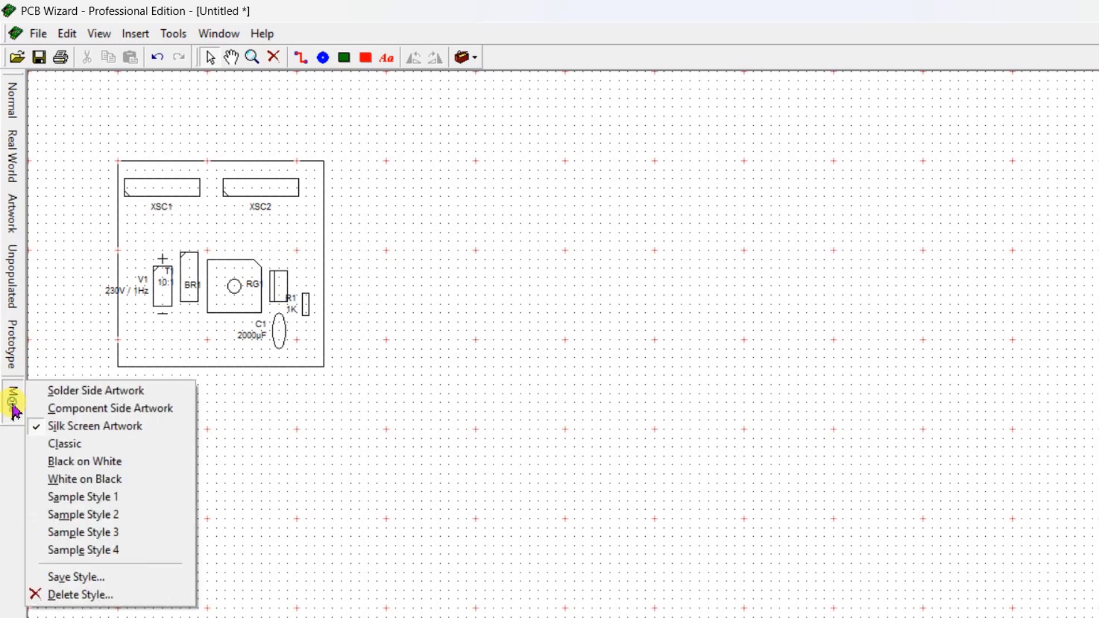
left_click(57, 451)
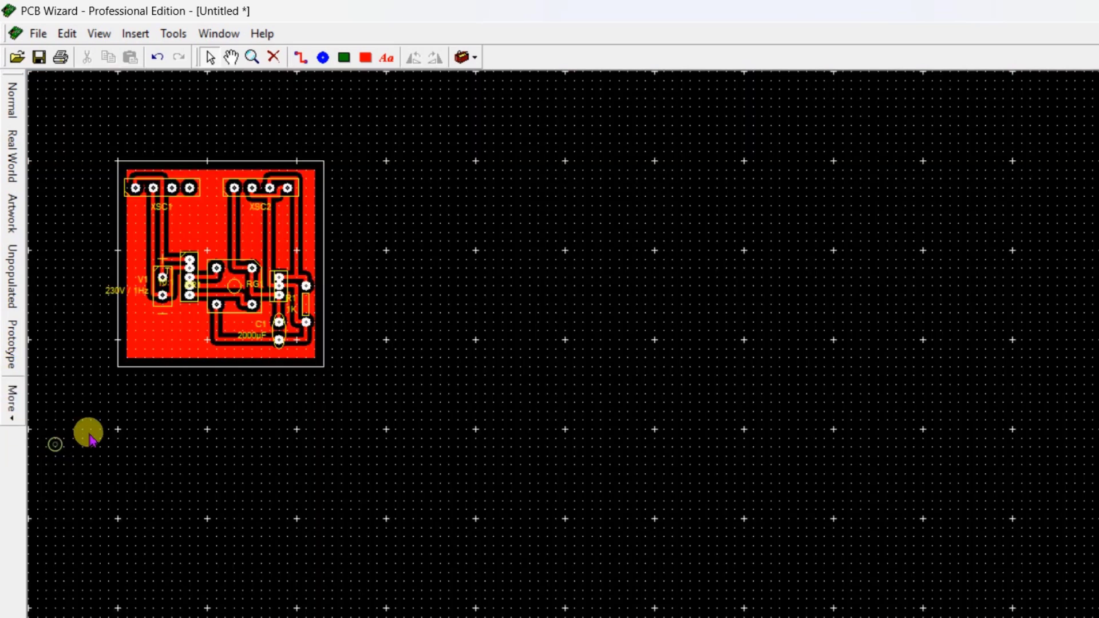
Look over the remaining board display styles without choosing one, and switch back to the Livewire schematic.
left_click(11, 399)
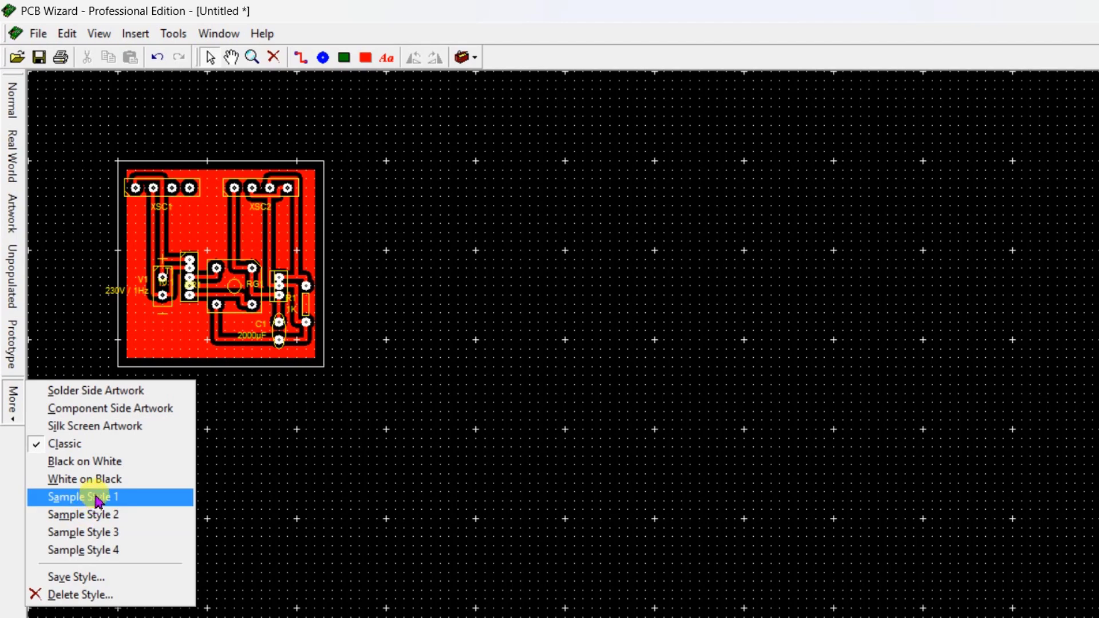
left_click(520, 324)
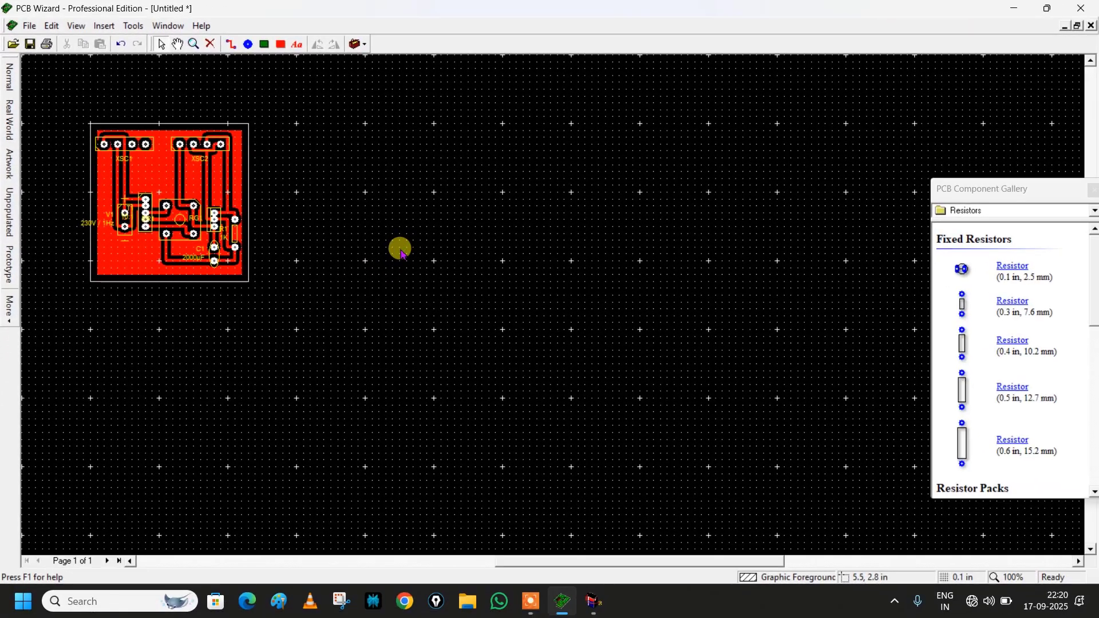
left_click(559, 595)
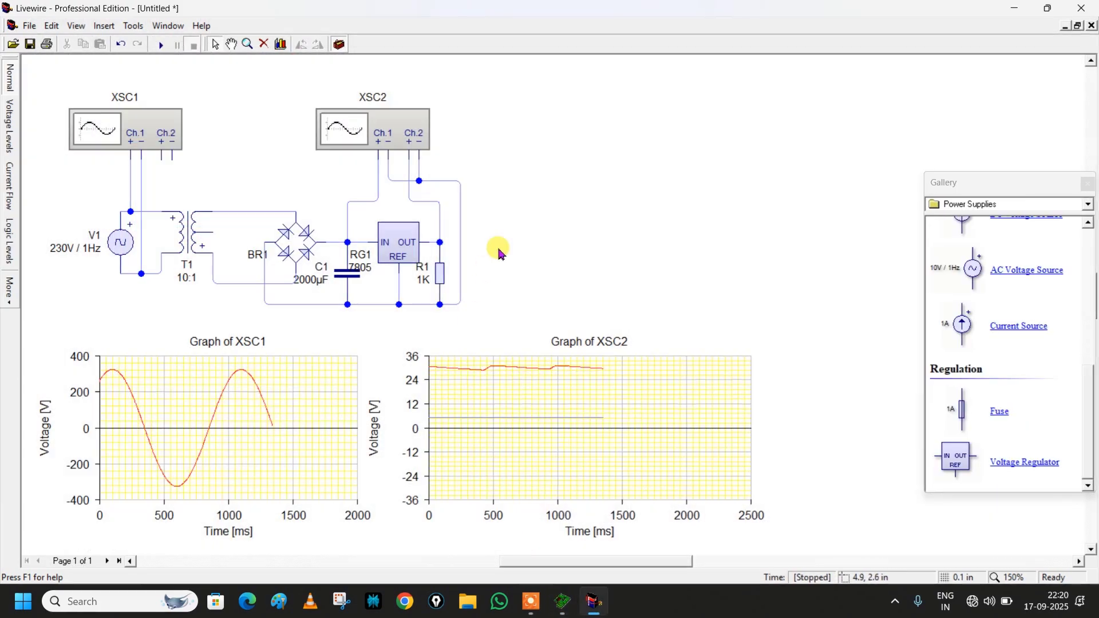
Run the circuit simulation and view it in the Voltage Levels, Current Flow and Logic Levels styles.
left_click(161, 45)
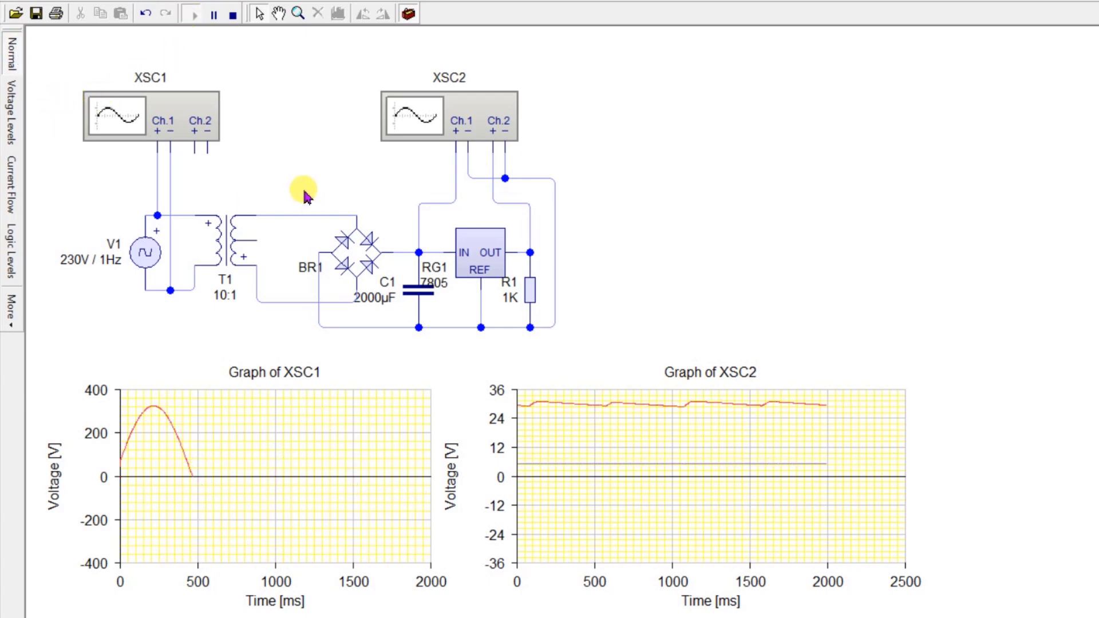
left_click(12, 106)
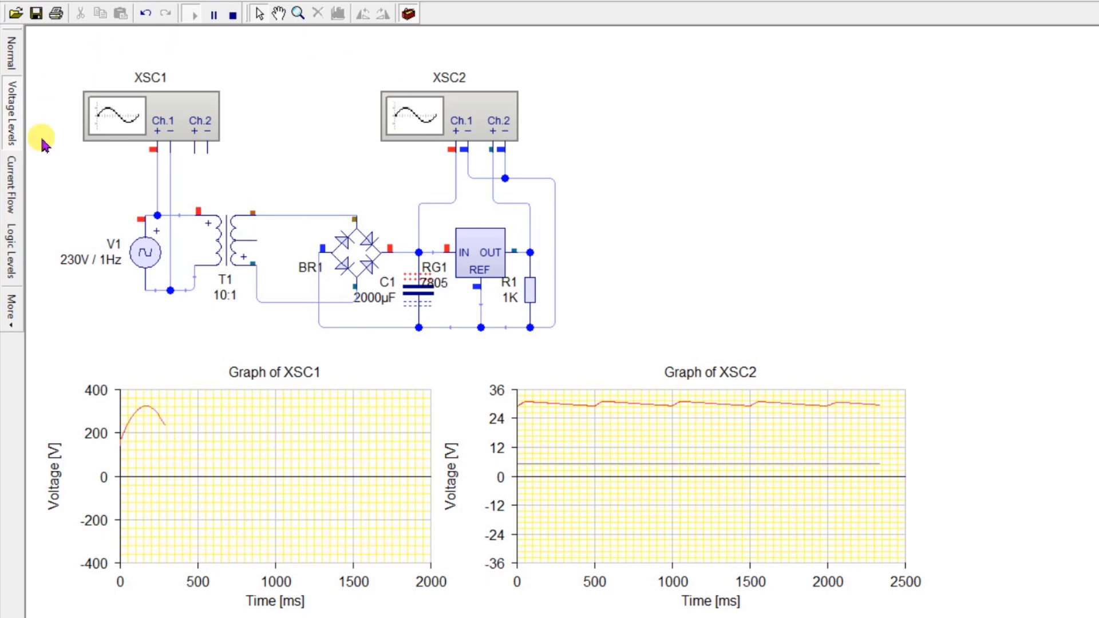
left_click(14, 194)
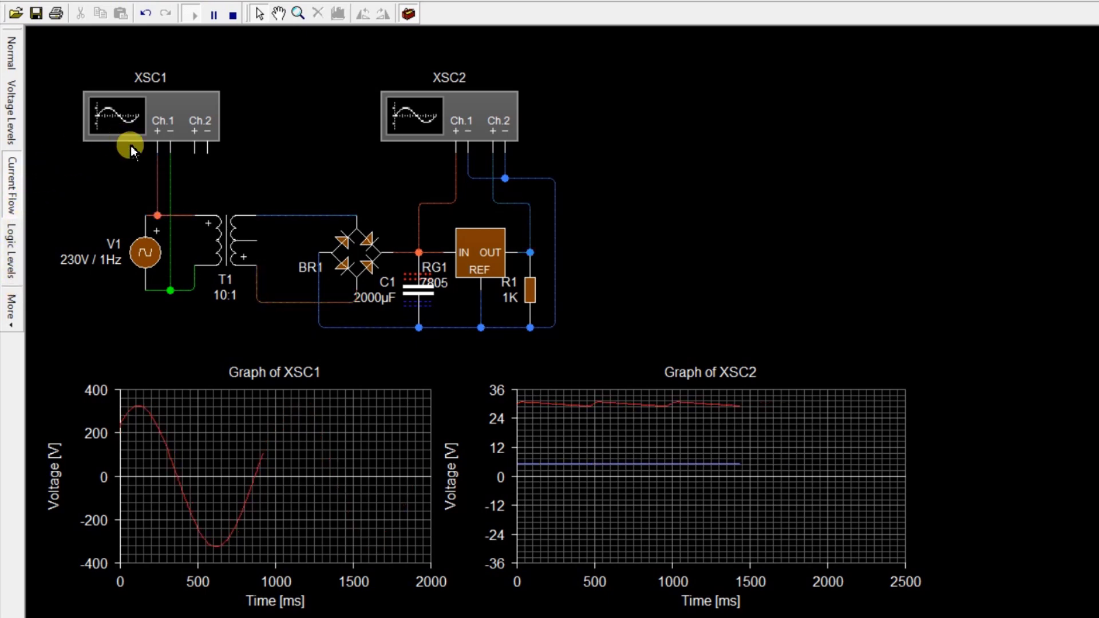
left_click(13, 252)
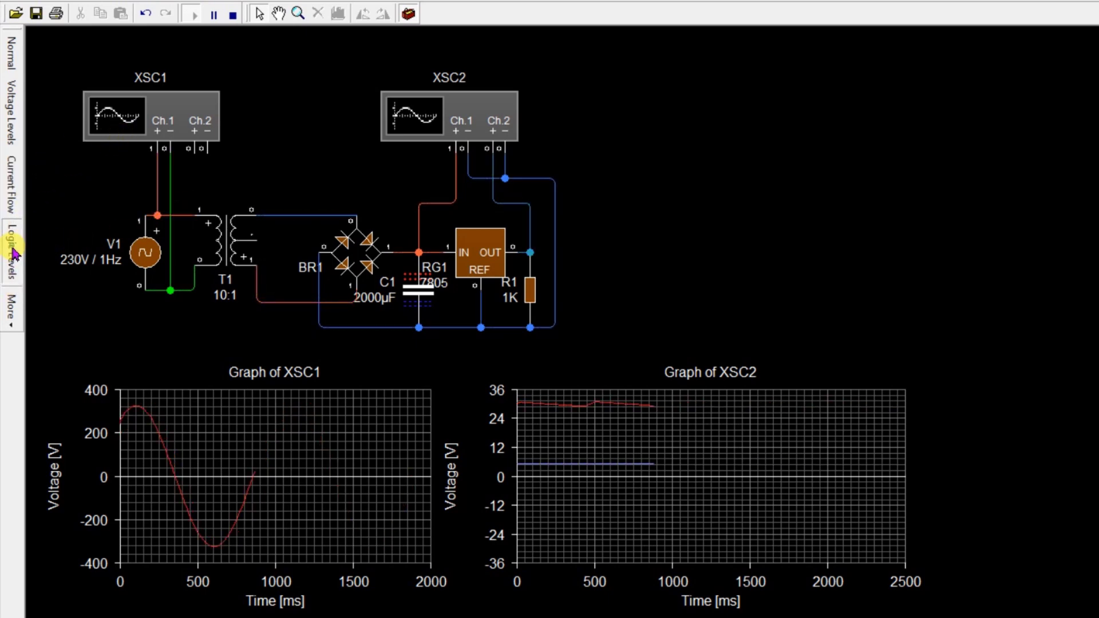
left_click(50, 248)
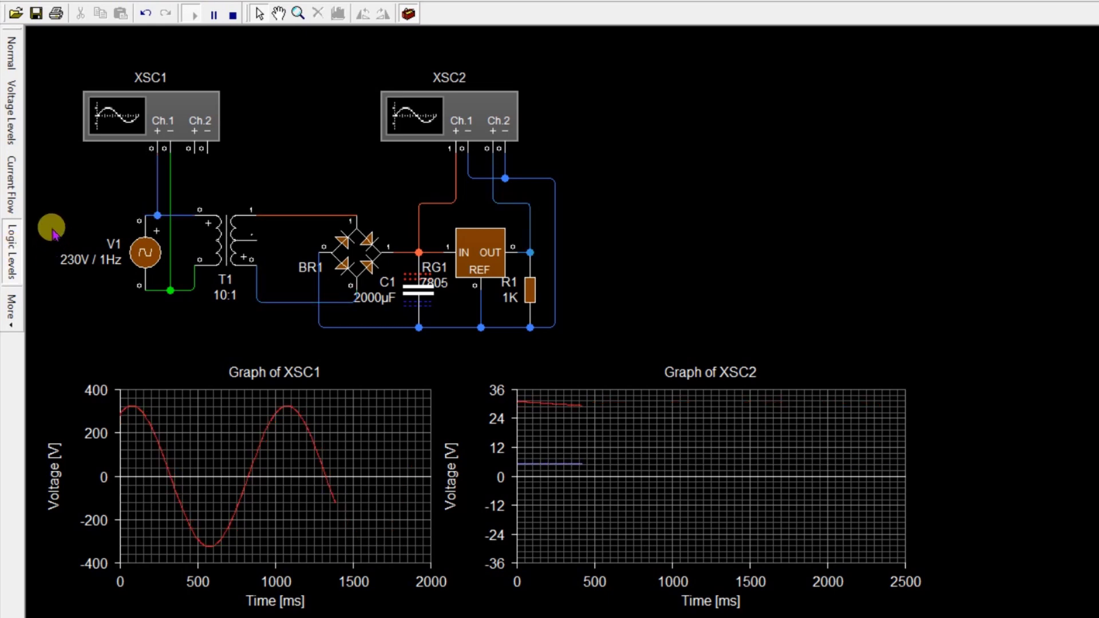
Look over the additional schematic display styles without choosing one, and return the circuit to the Normal style.
left_click(11, 312)
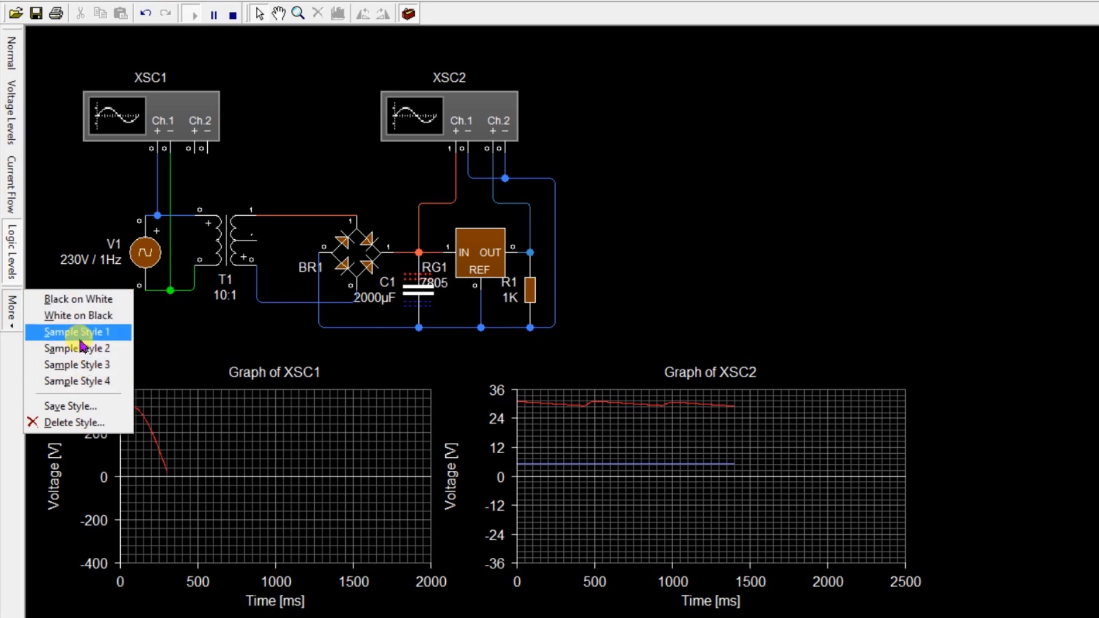
left_click(57, 150)
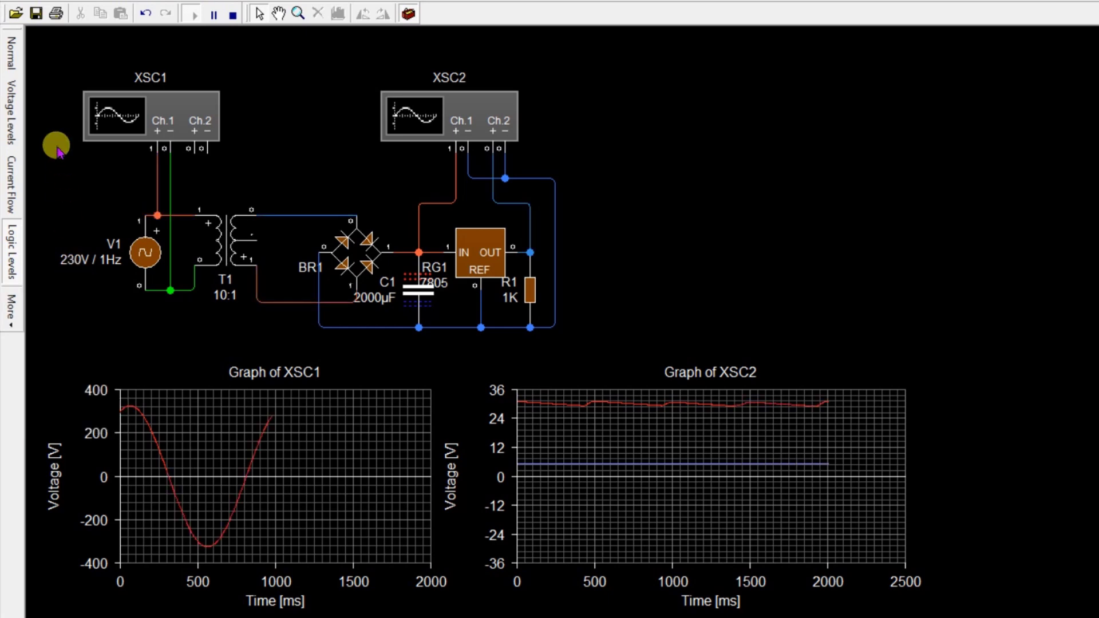
left_click(14, 43)
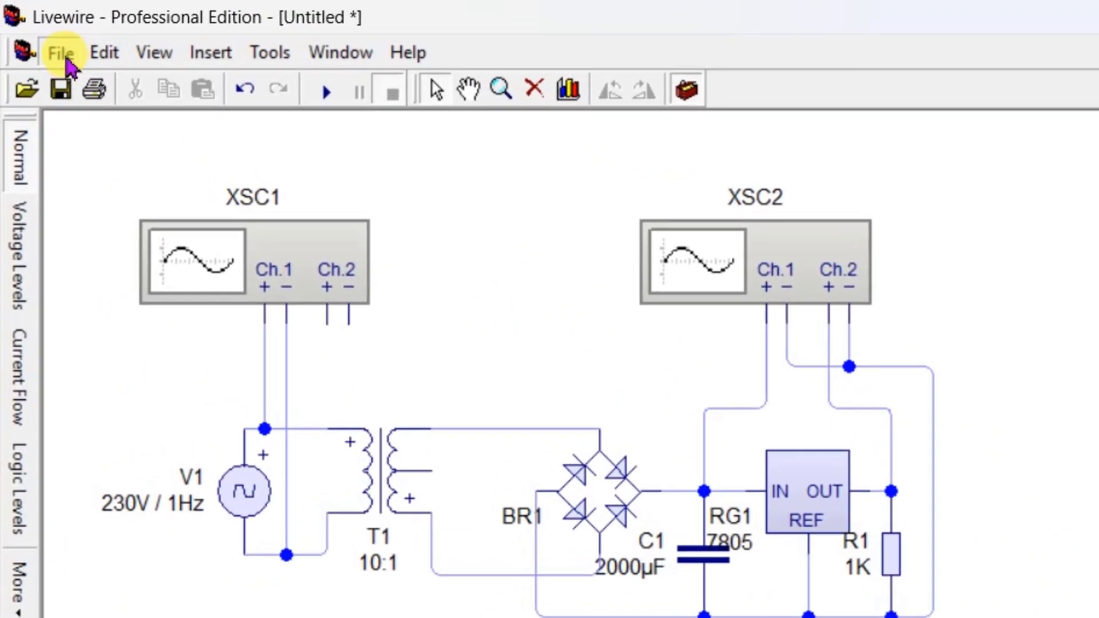
Save the circuit as Bridge Rectifier.lvw in the PCB Diagrams folder on the Desktop.
left_click(61, 53)
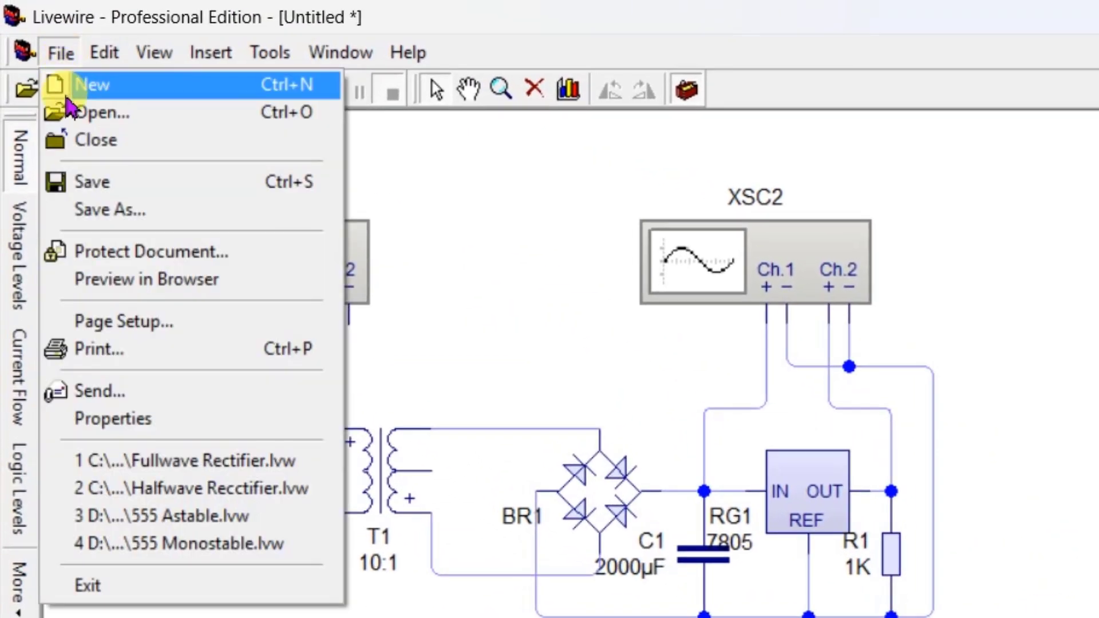
left_click(93, 186)
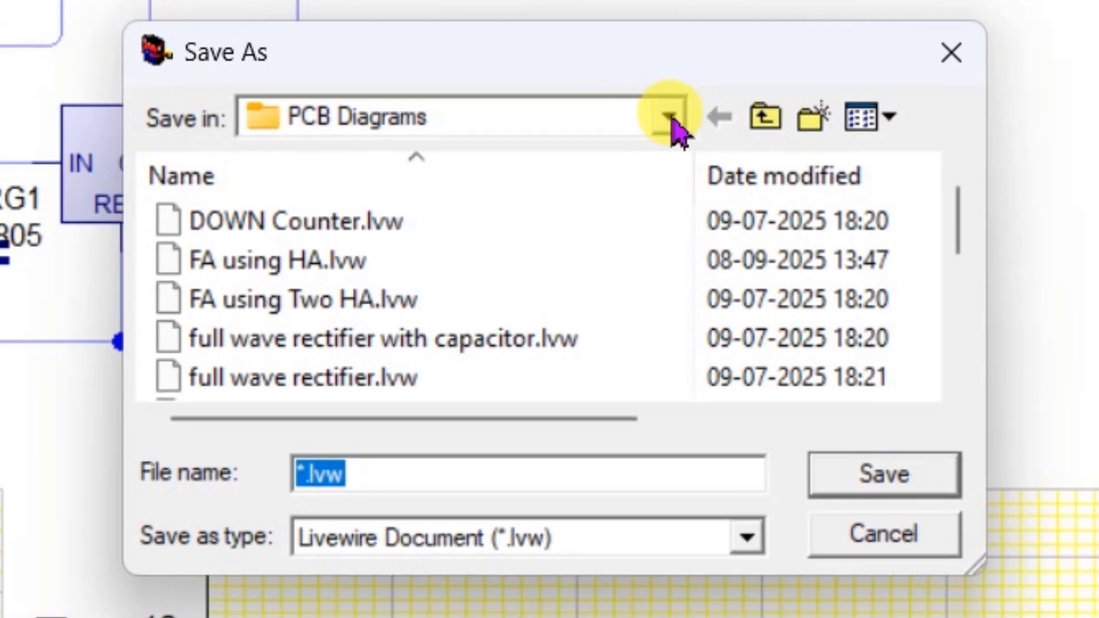
left_click(673, 122)
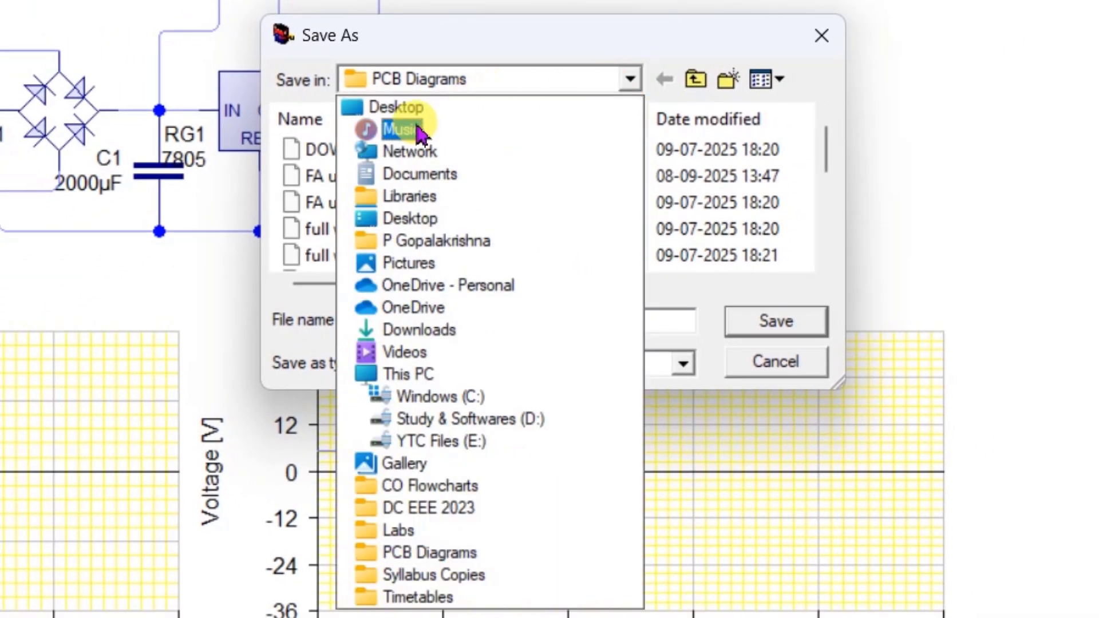
left_click(415, 109)
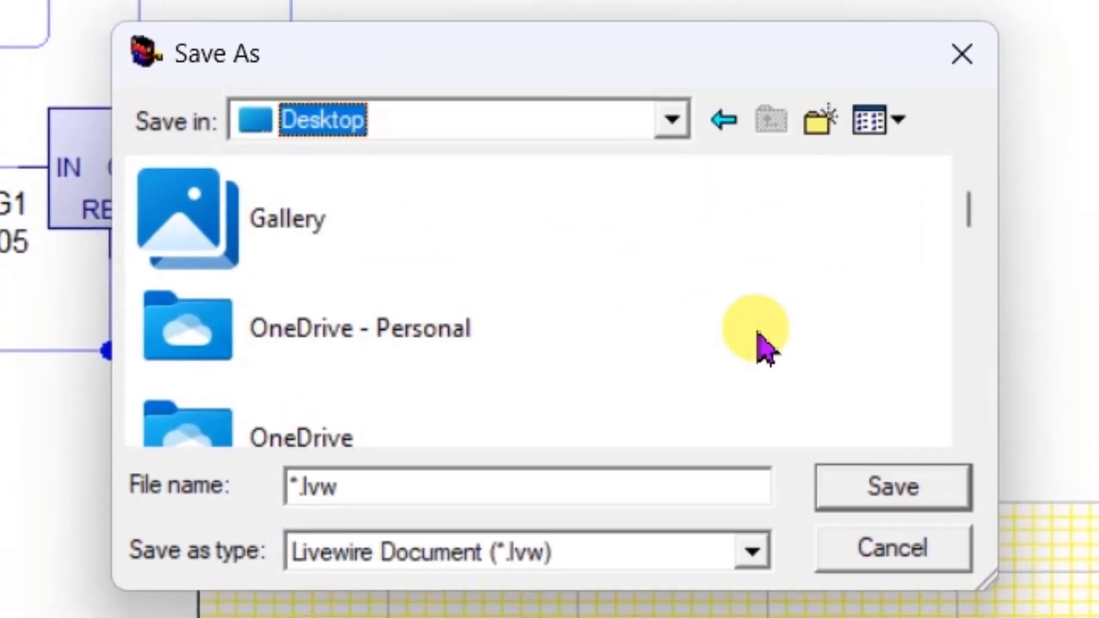
scroll(769, 209, "down", 5)
scroll(682, 307, "down", 5)
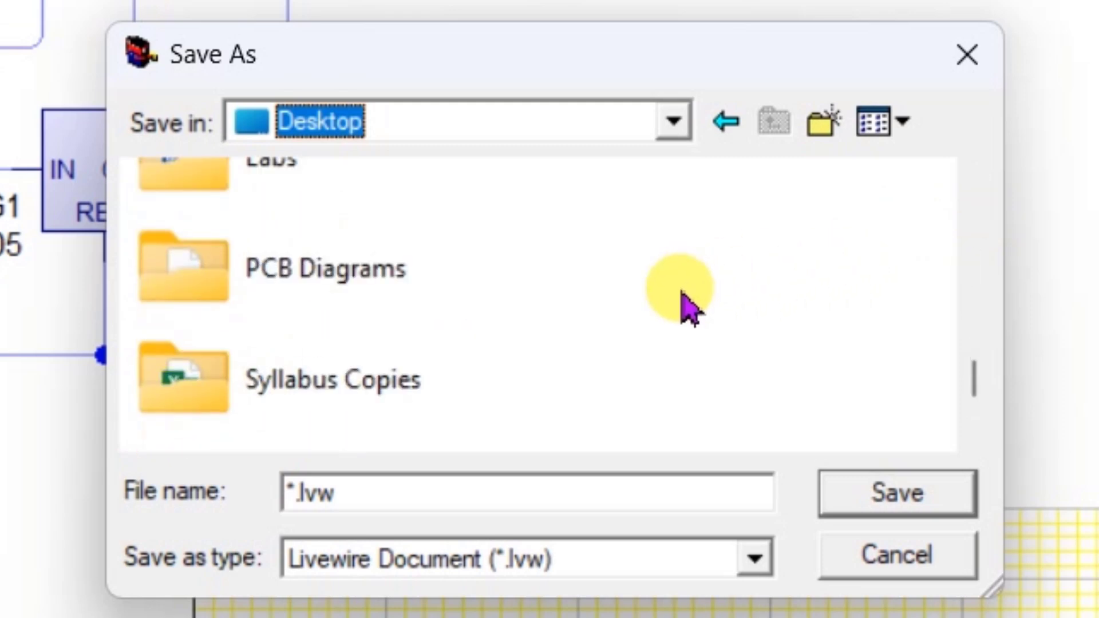
scroll(690, 309, "up", 2)
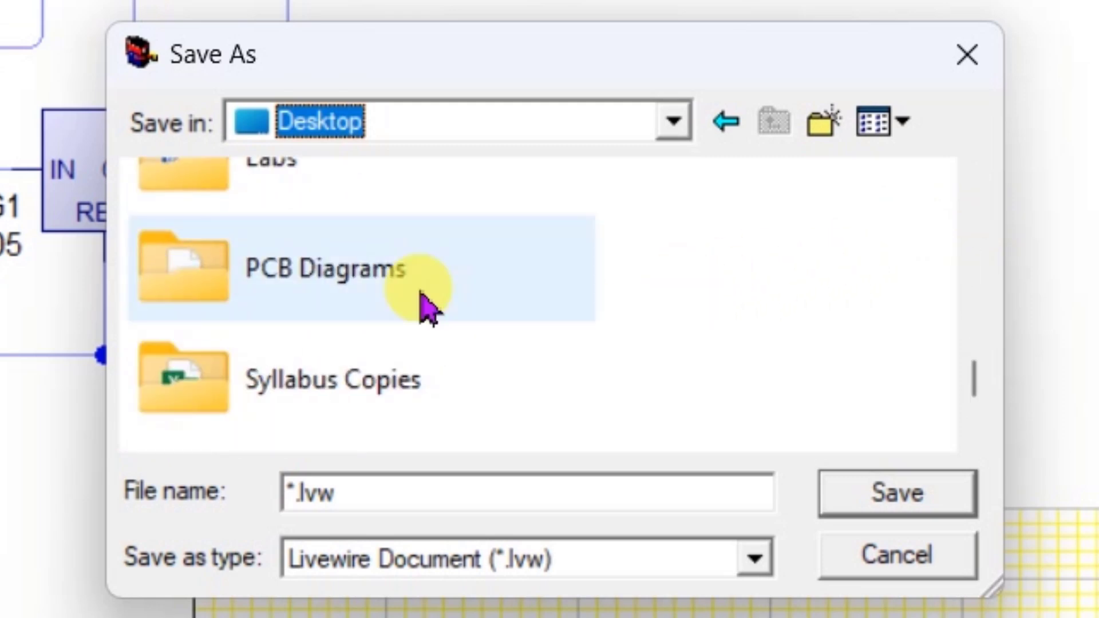
double_click(287, 294)
left_click(288, 493)
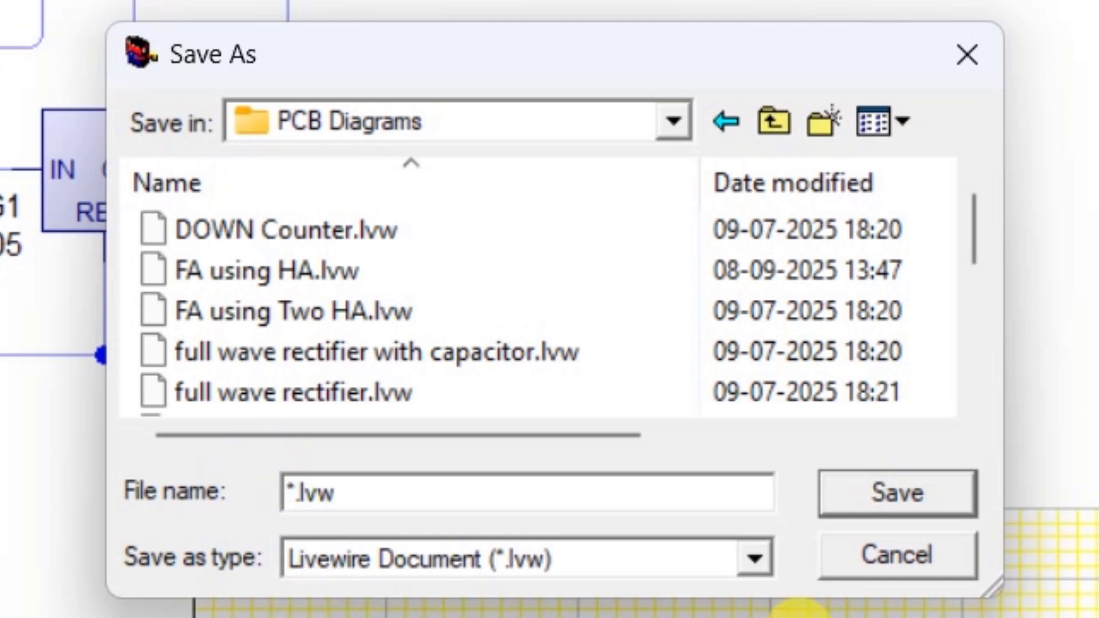
type("Bridge Rectifier")
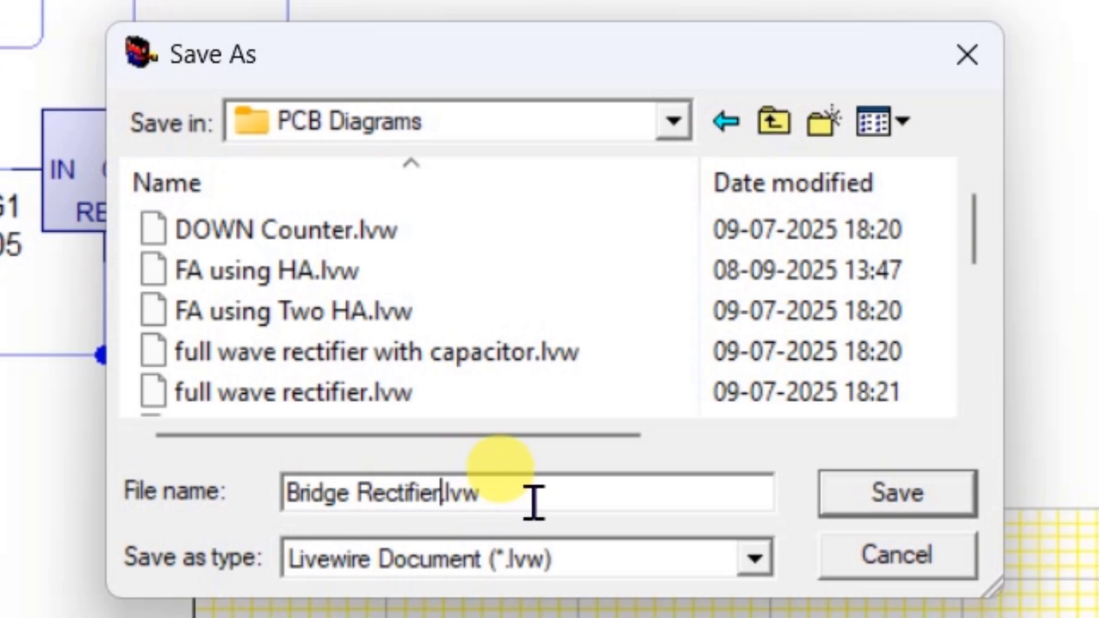
left_click(907, 496)
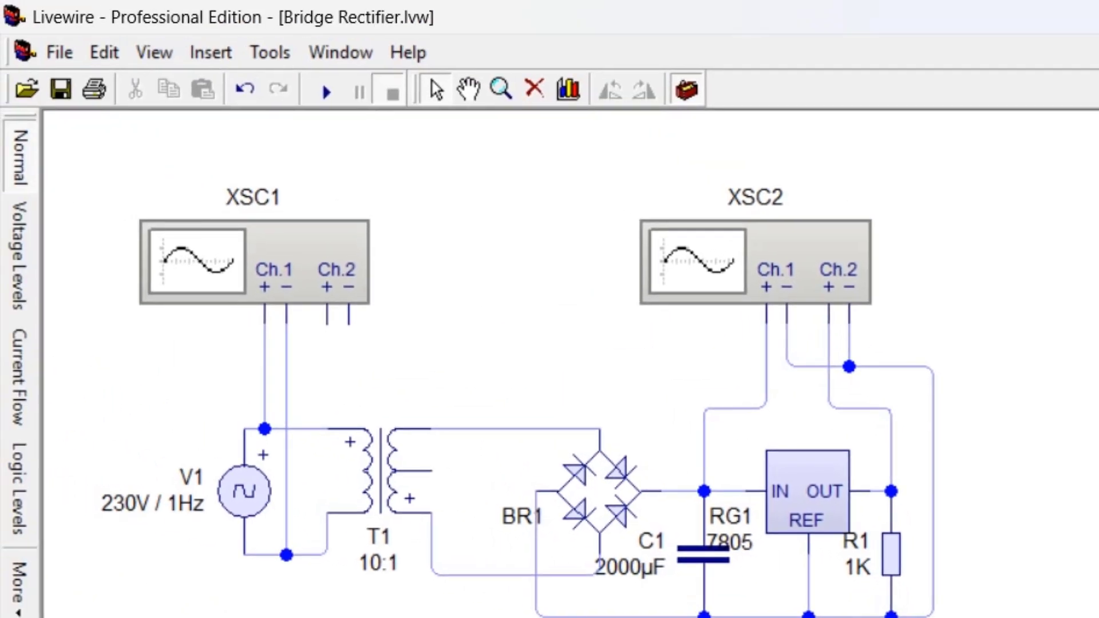
Create a new blank Livewire document.
left_click(60, 53)
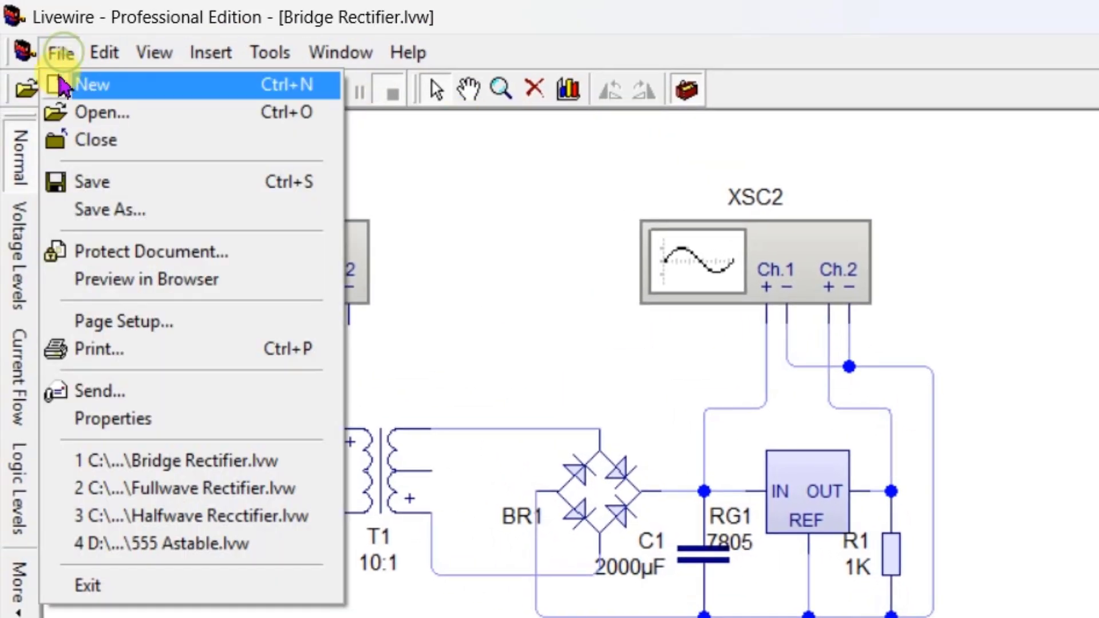
left_click(95, 83)
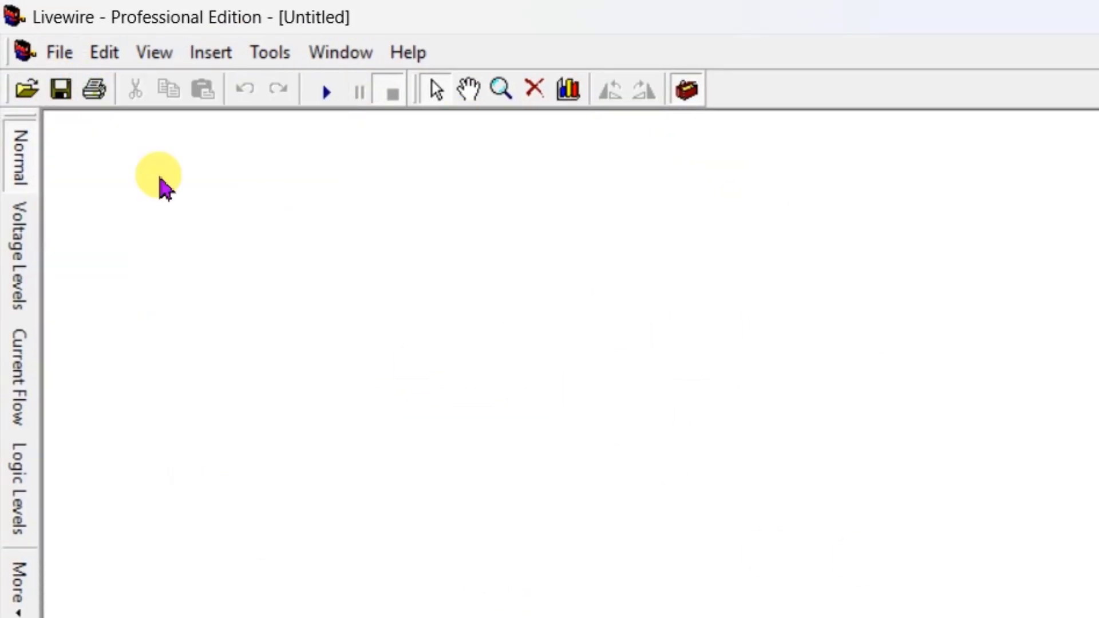
Open Bridge Rectifier.lvw from the PCB Diagrams folder on the Desktop, and minimize the window to show the desktop.
left_click(60, 53)
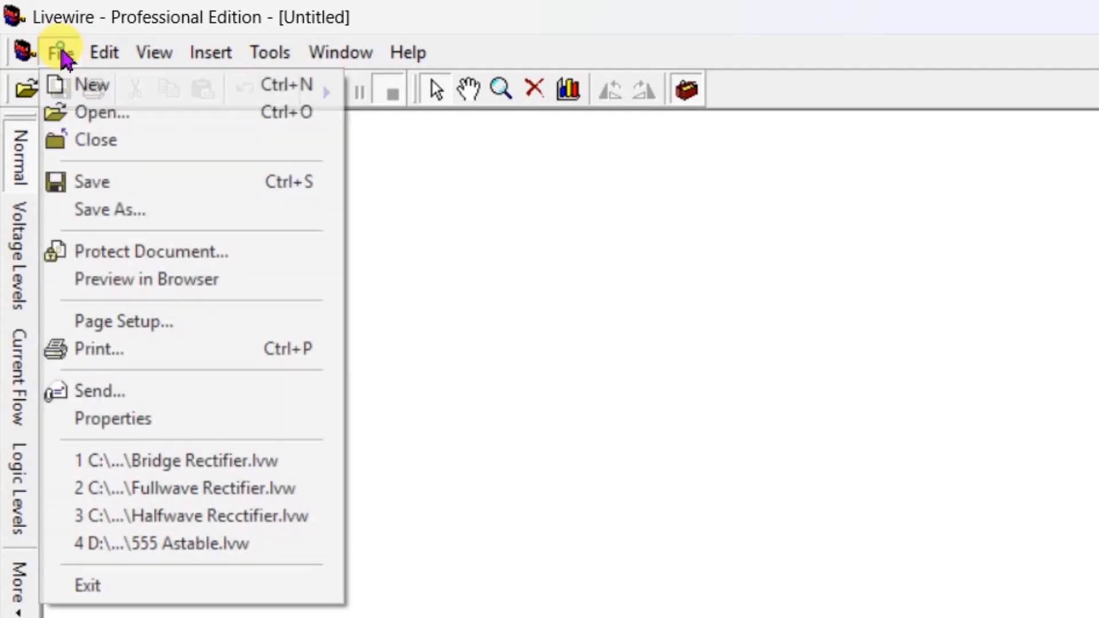
left_click(108, 117)
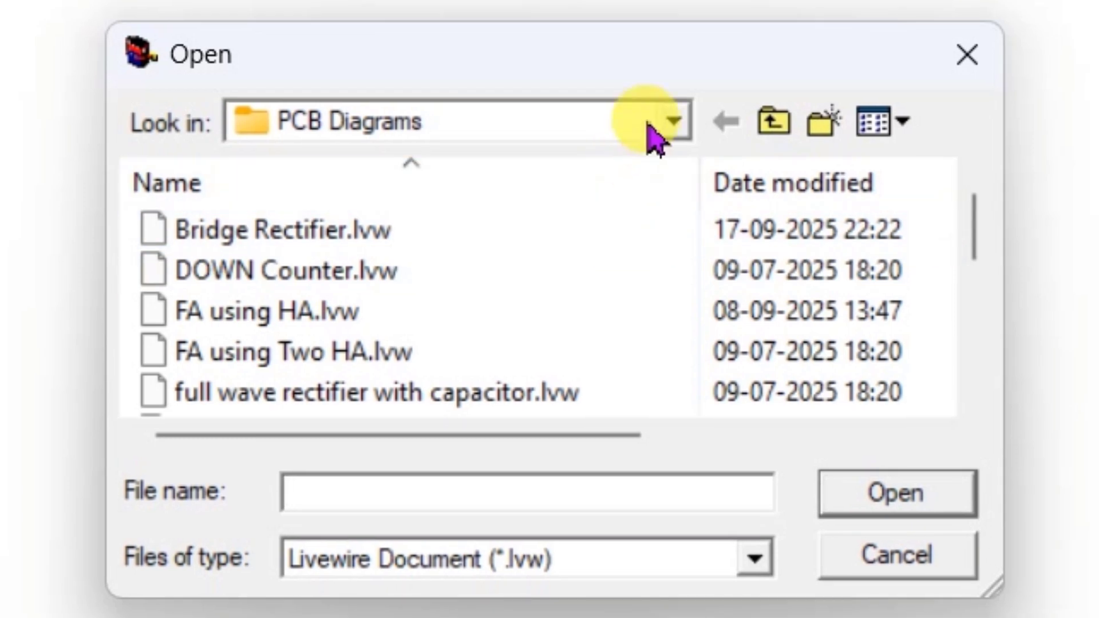
left_click(668, 123)
left_click(321, 163)
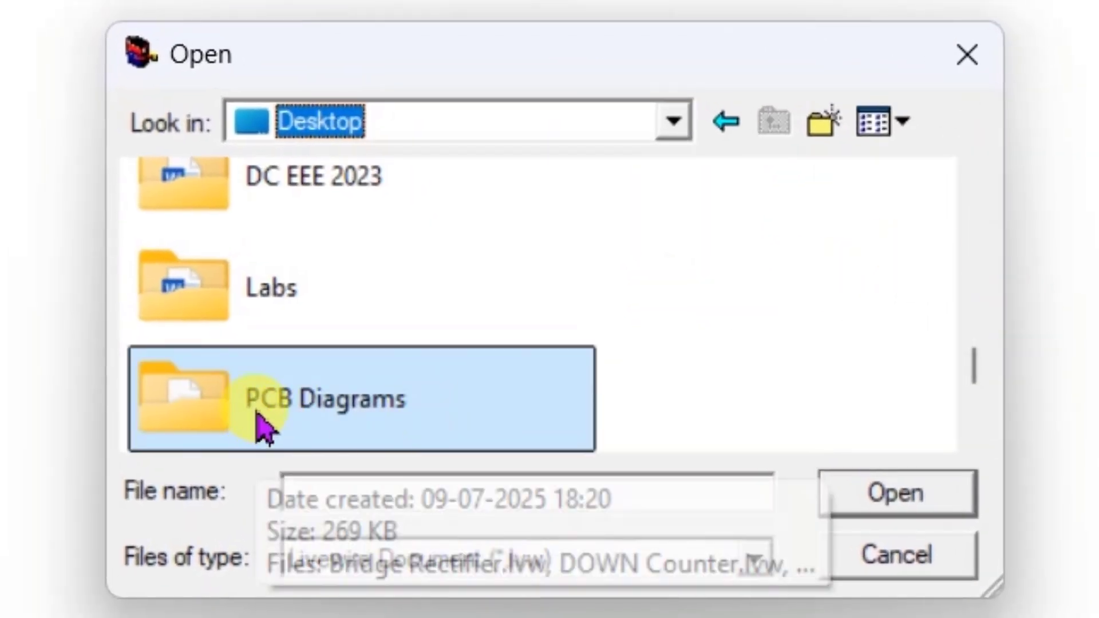
double_click(304, 427)
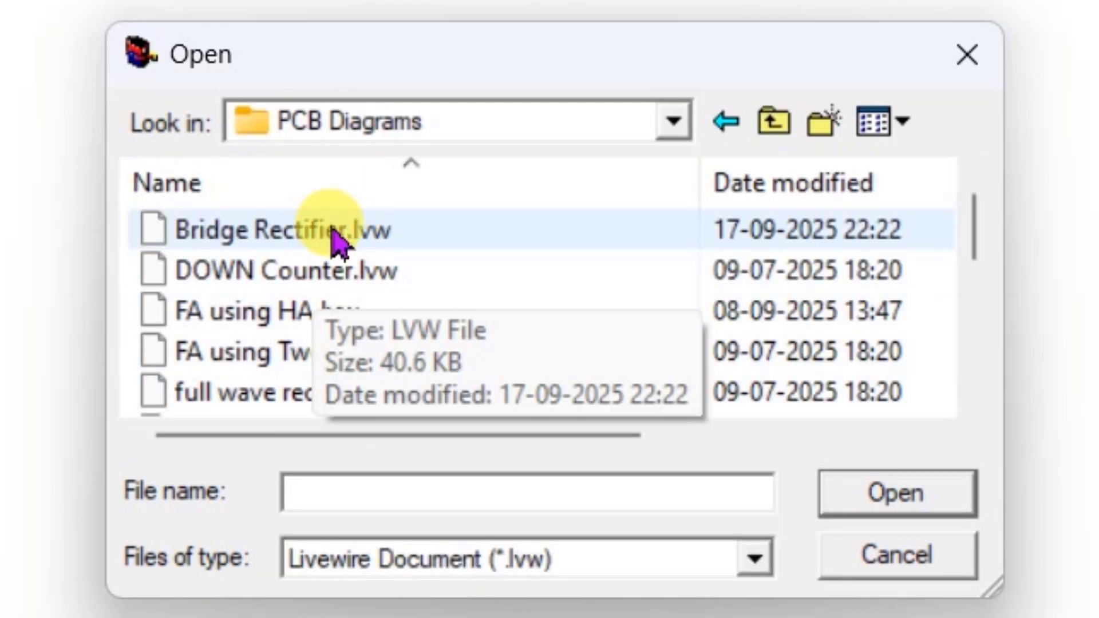
left_click(308, 240)
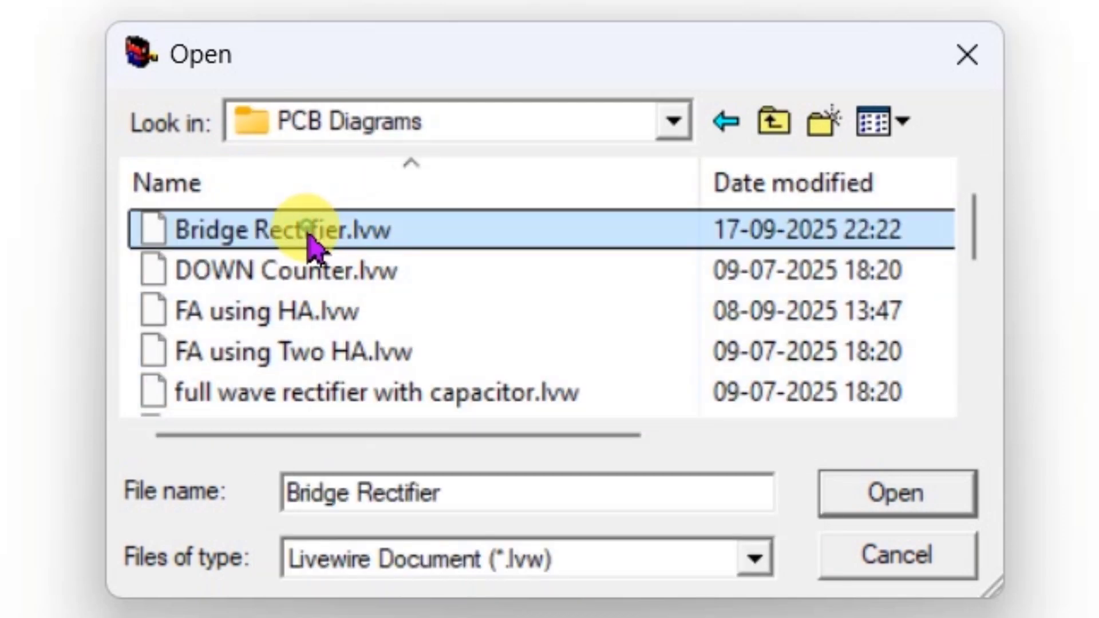
left_click(912, 496)
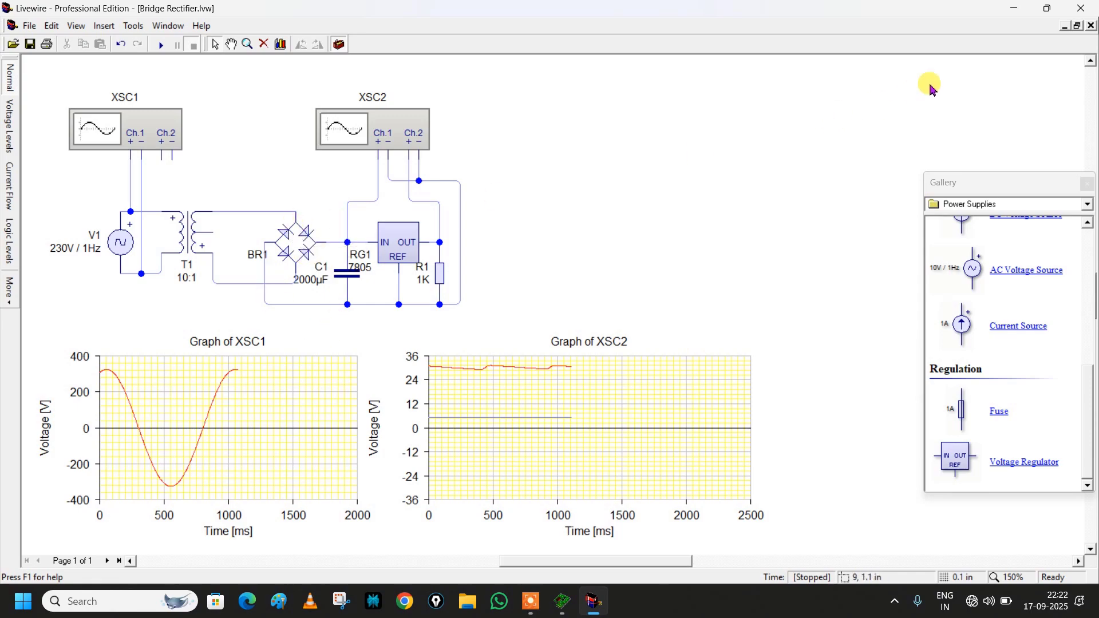
left_click(1014, 8)
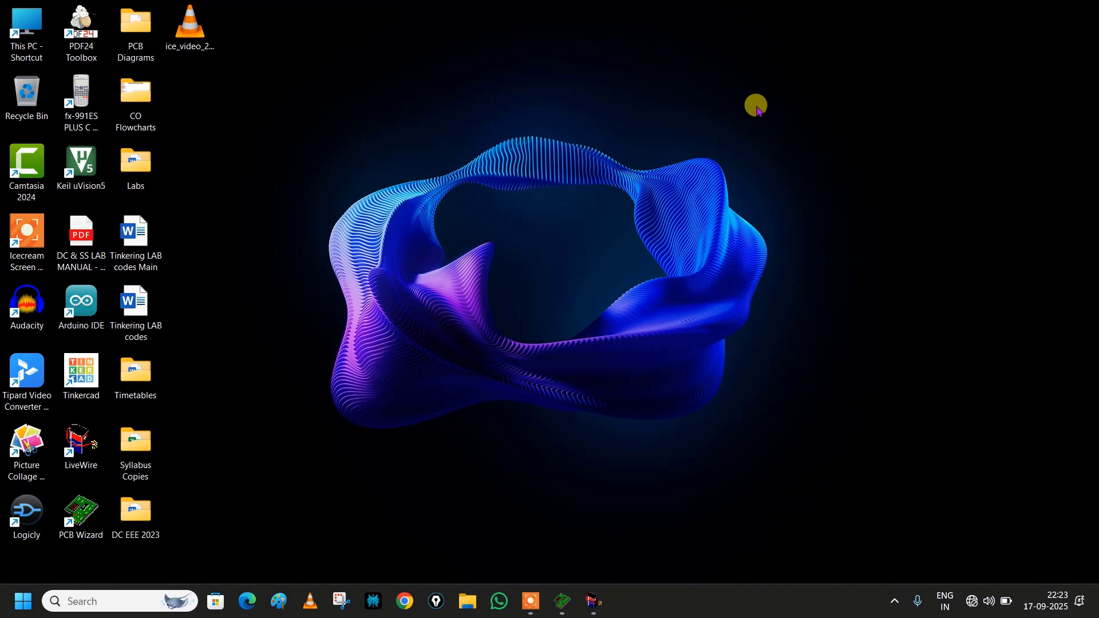